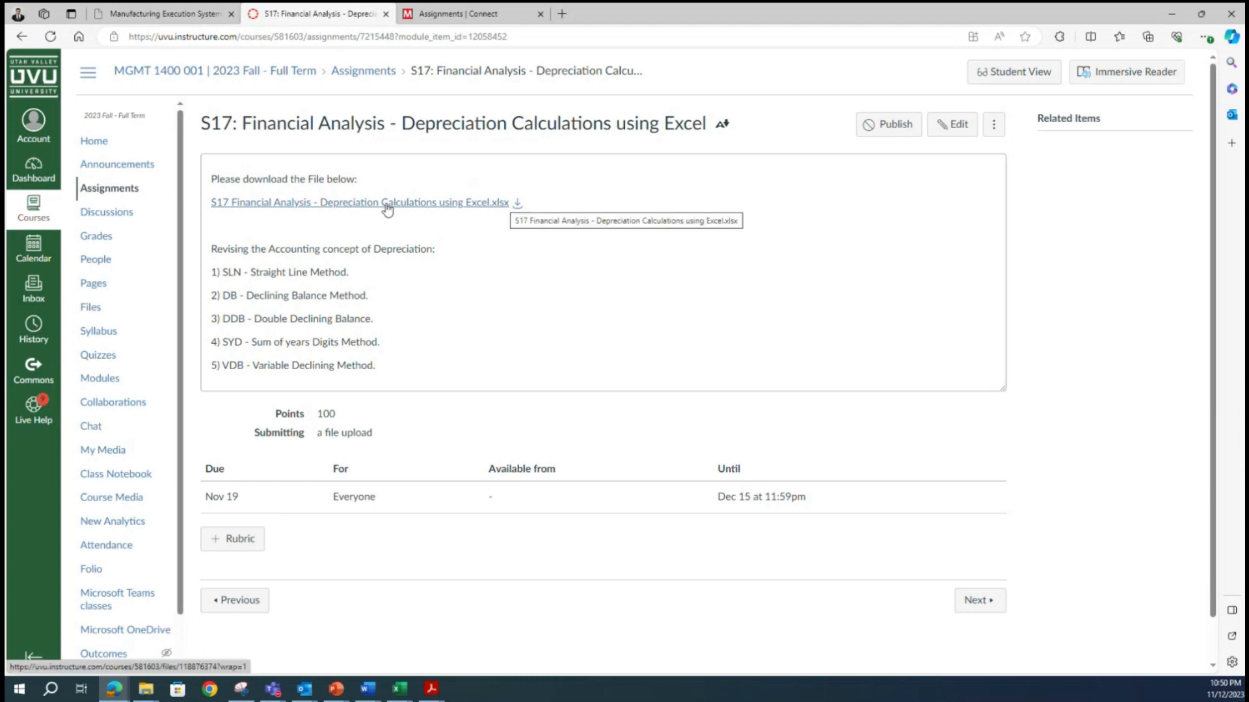
Switch to the Excel workbook S17 Financial Analysis - Depreciation Calculations and review the cost, salvage, life and method inputs on the SLN sheet
click(400, 690)
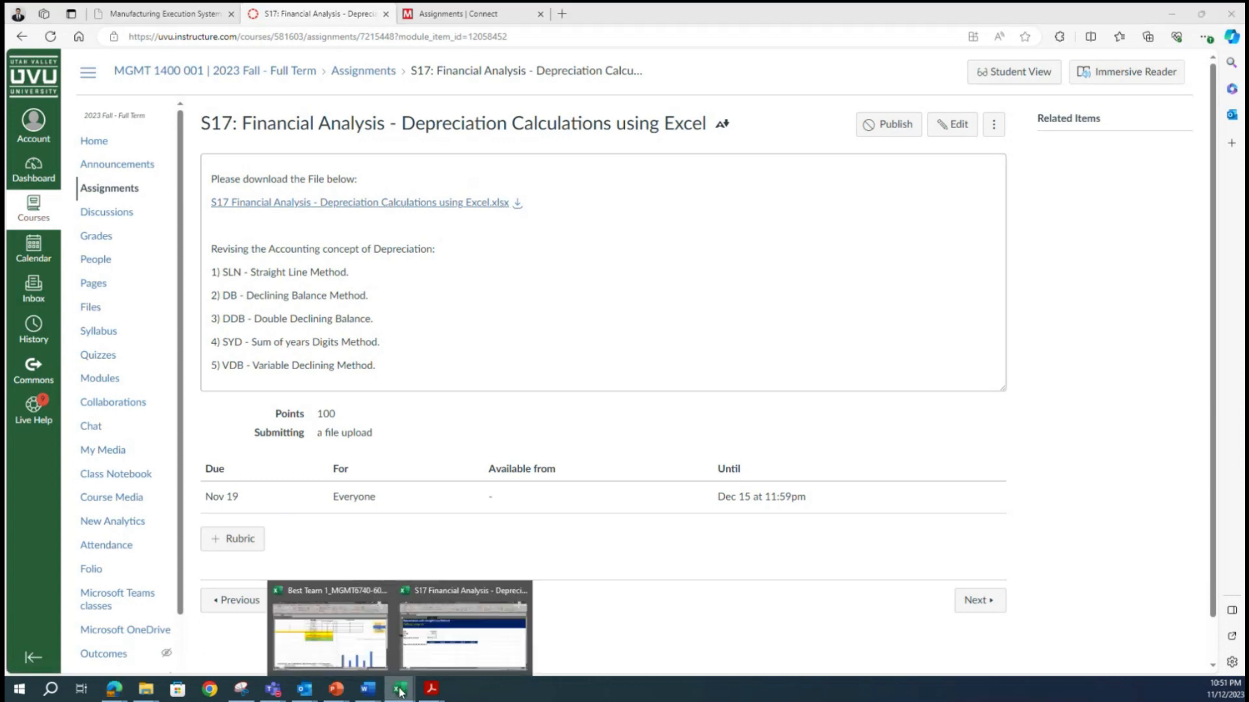
click(473, 650)
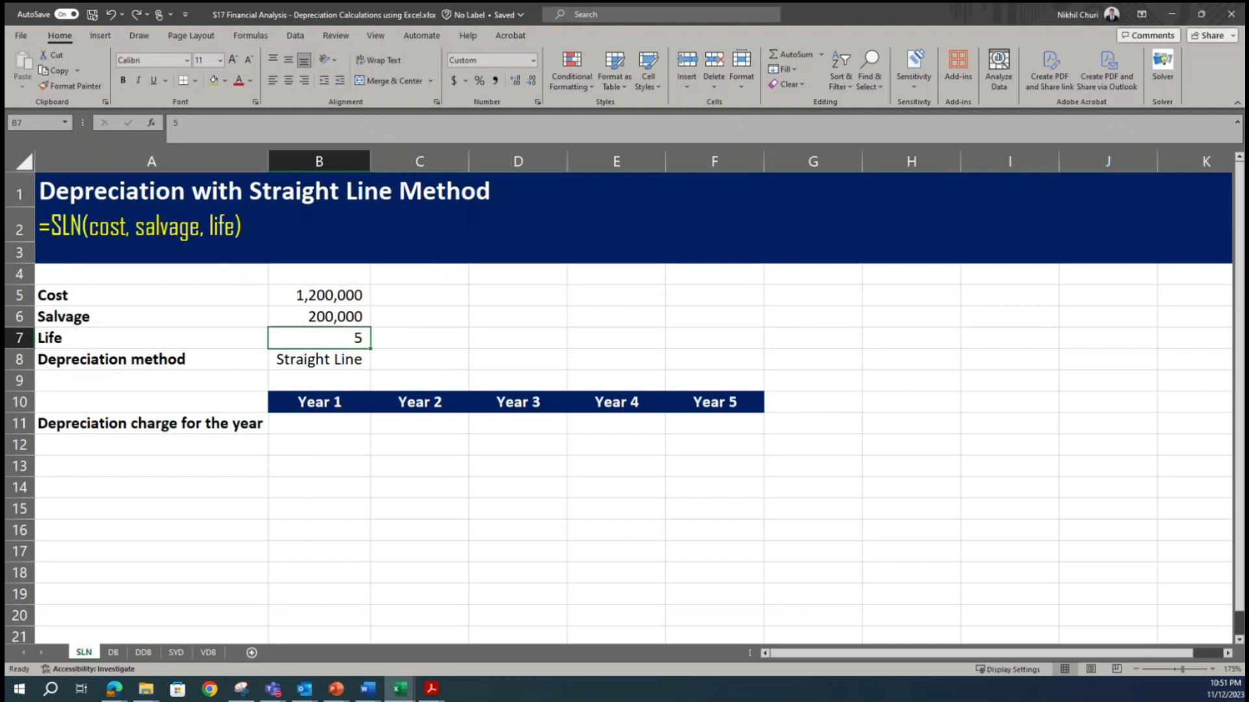
click(430, 464)
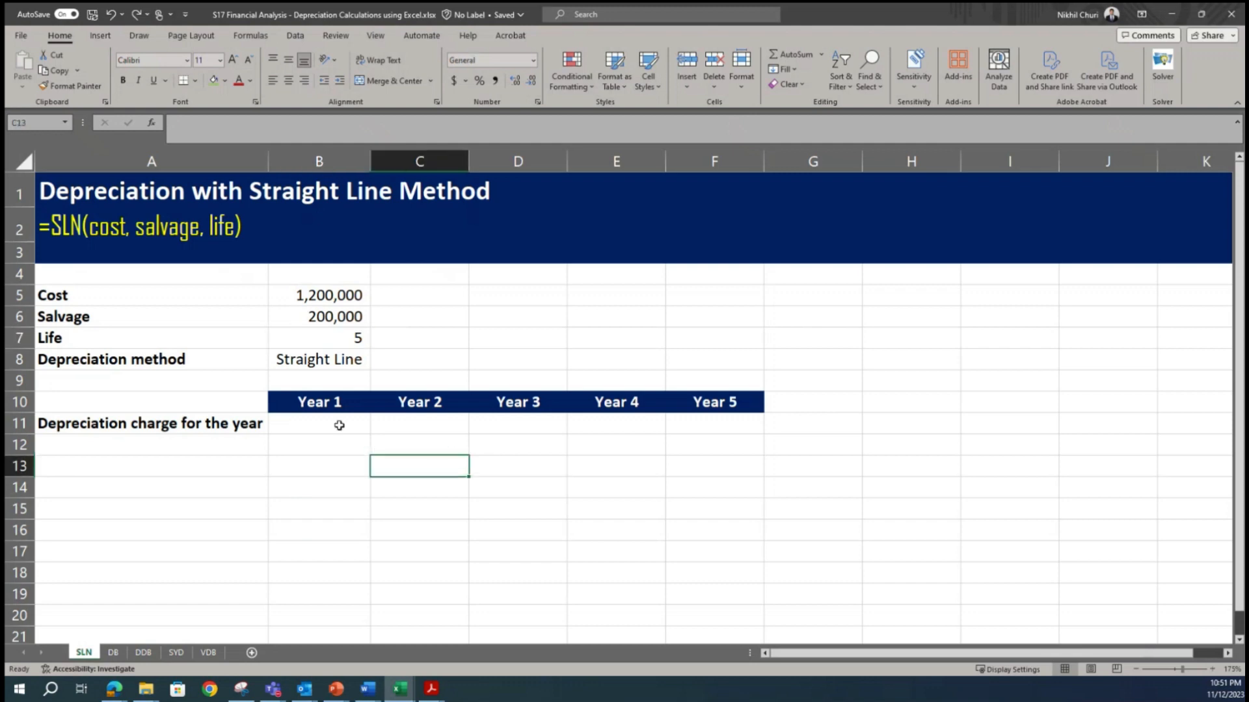
click(327, 420)
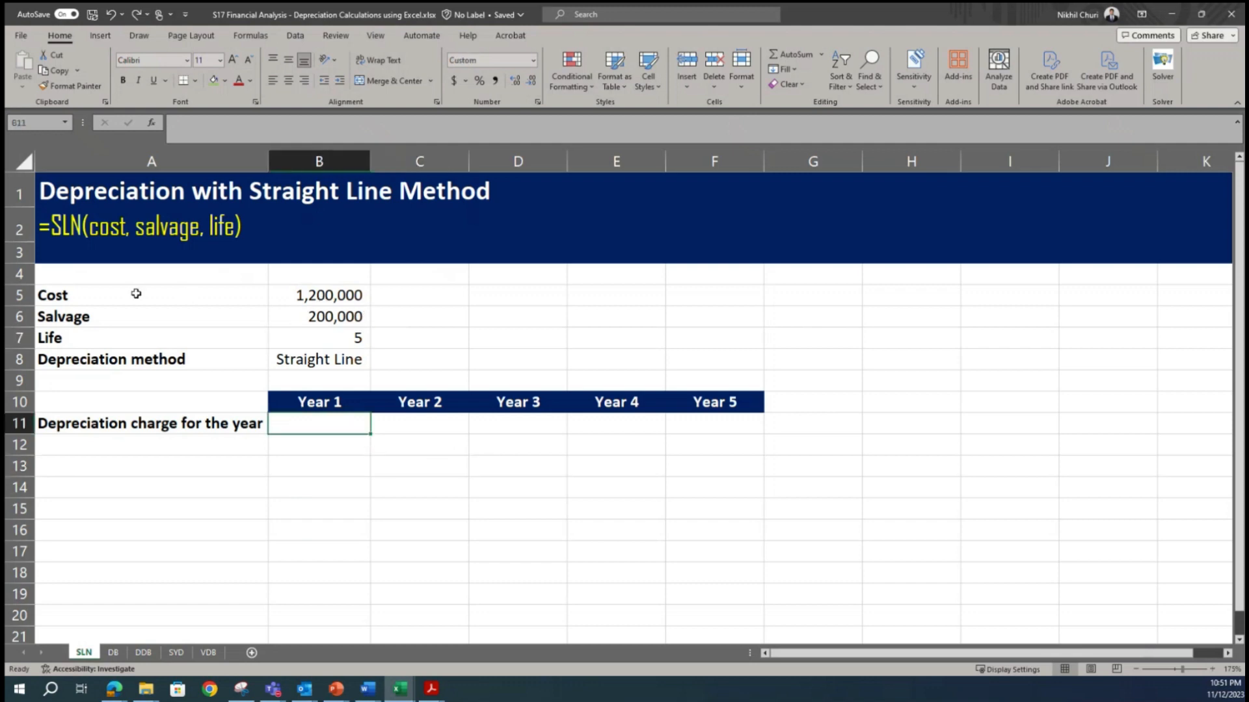
click(355, 292)
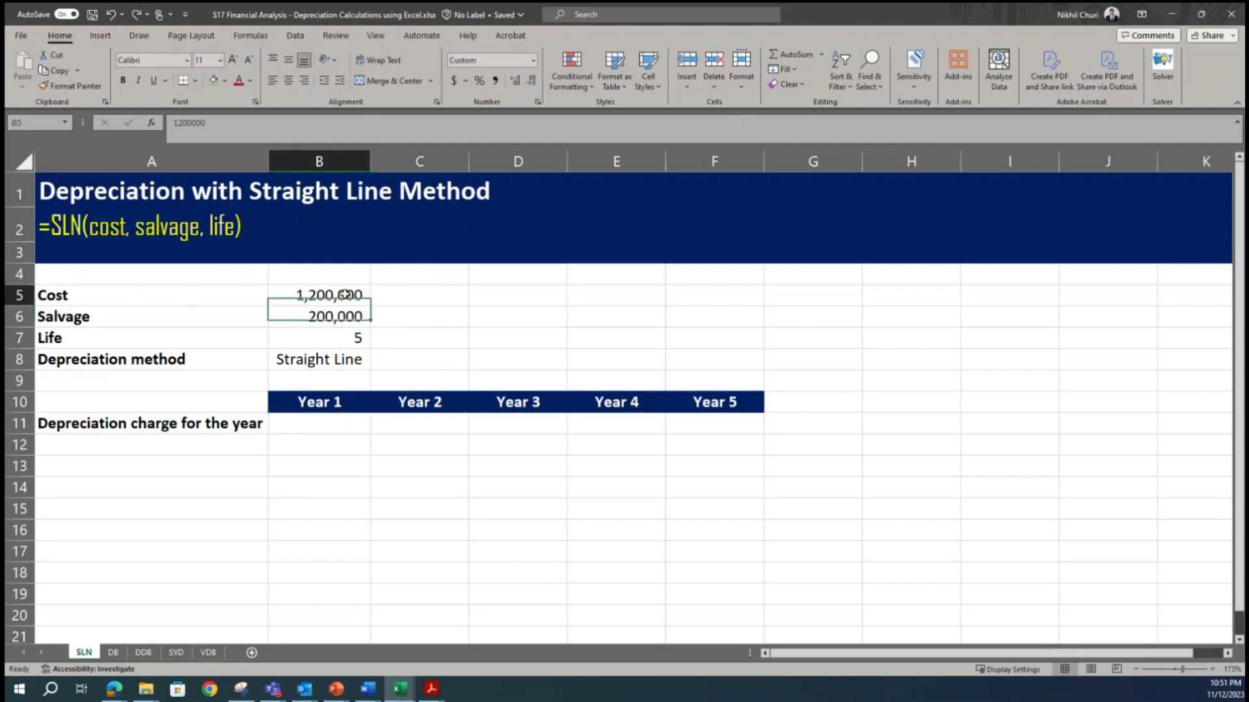
click(101, 319)
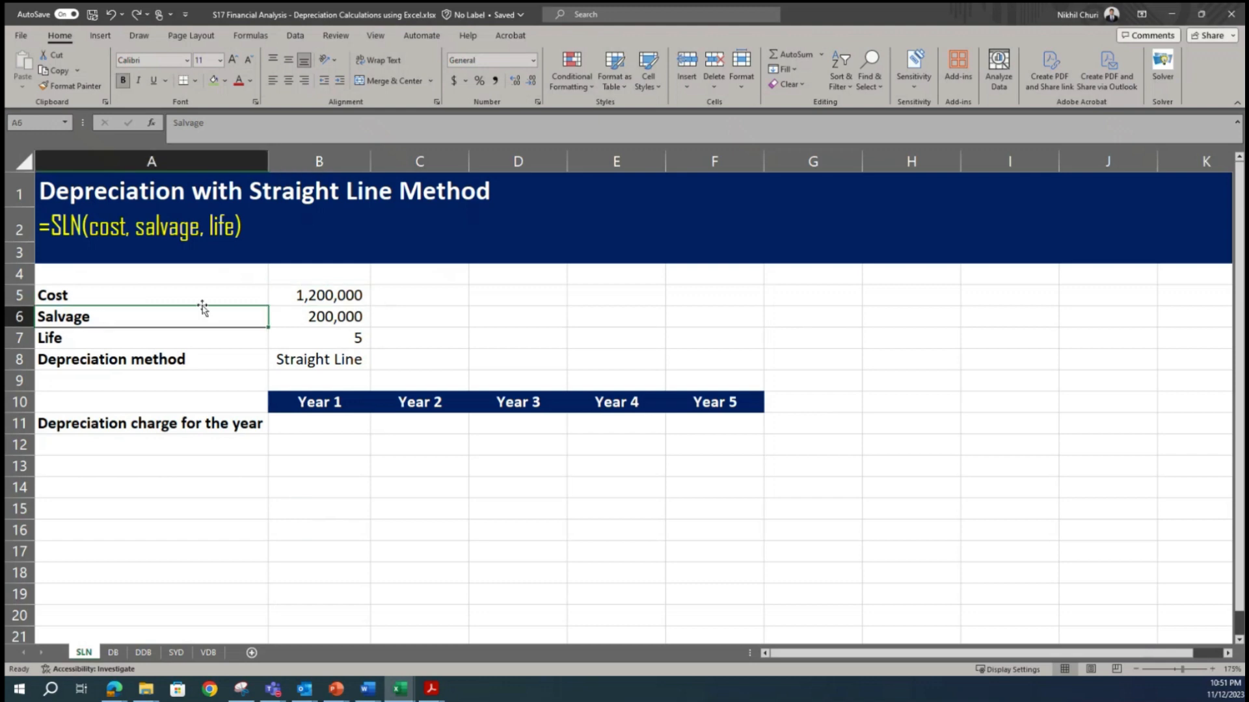
click(337, 317)
click(326, 340)
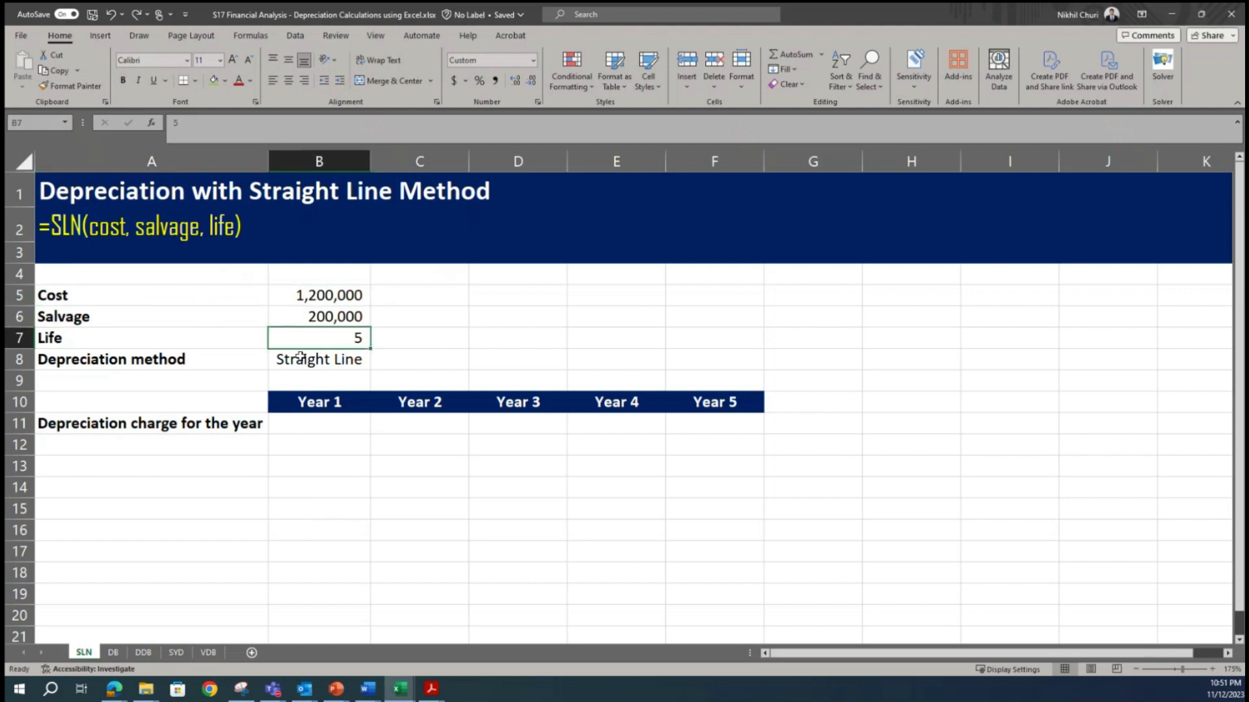
click(309, 355)
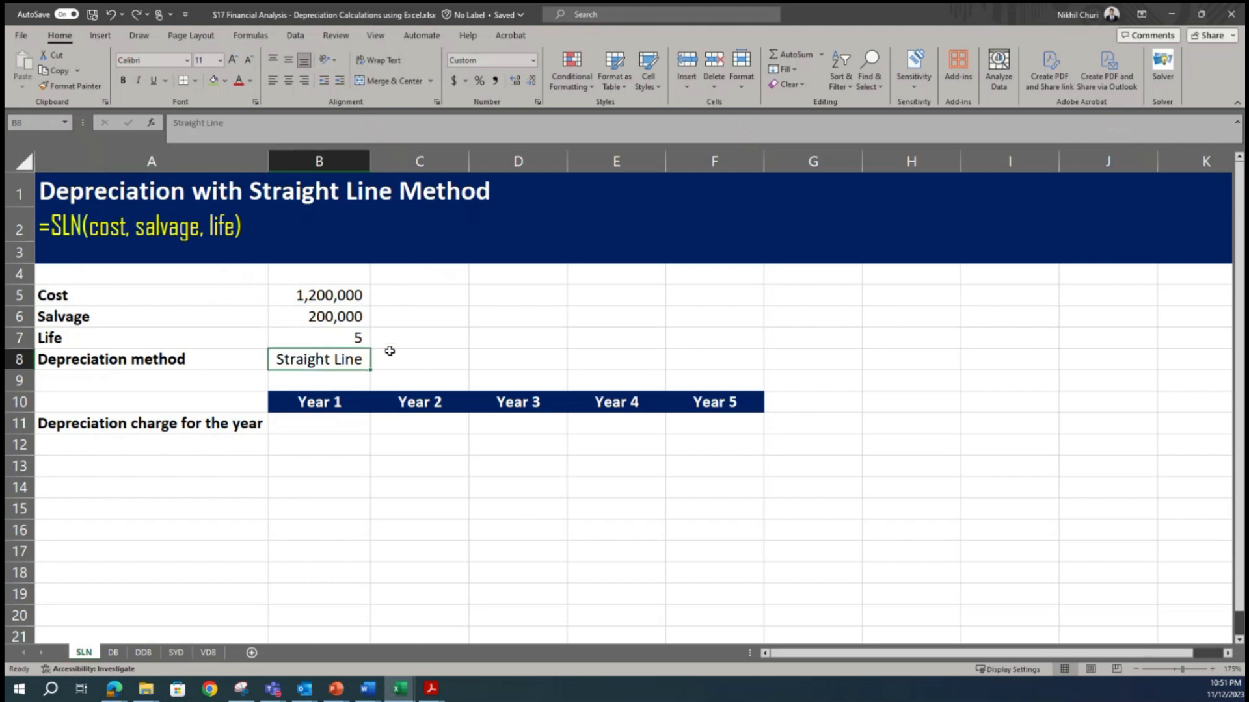
Start an SLN formula in cell B11 for the Year 1 depreciation charge
click(337, 422)
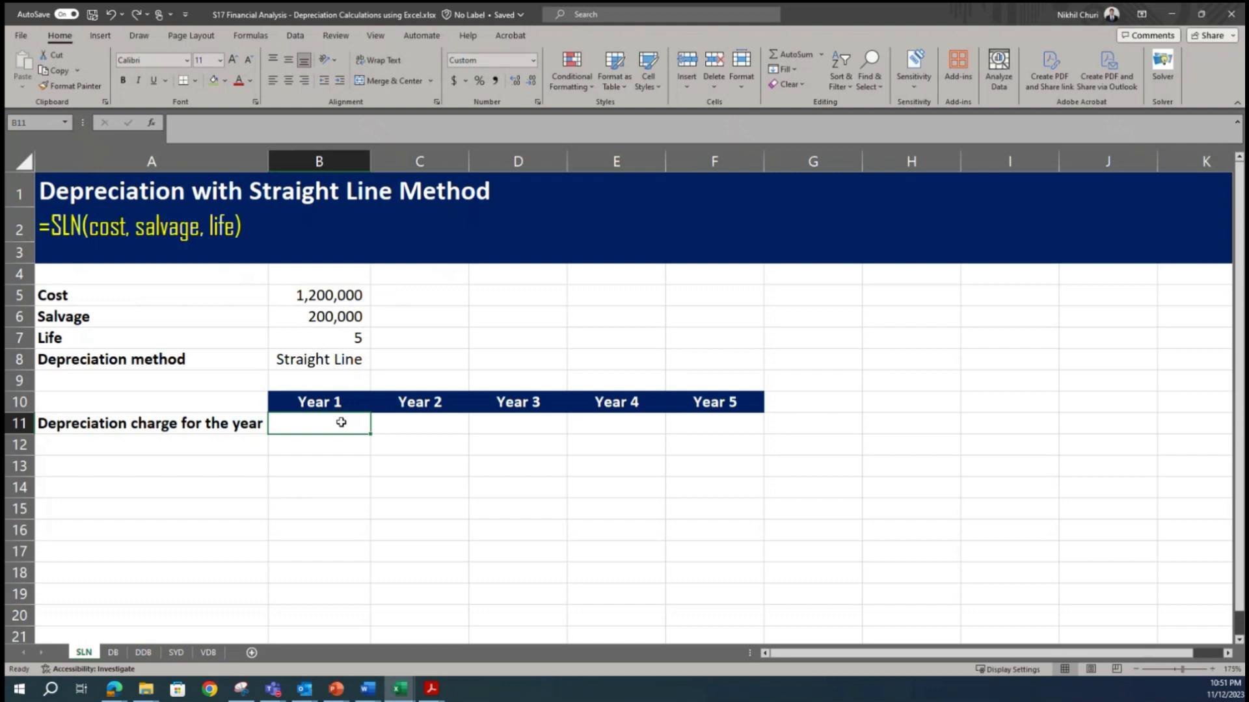
text(=)
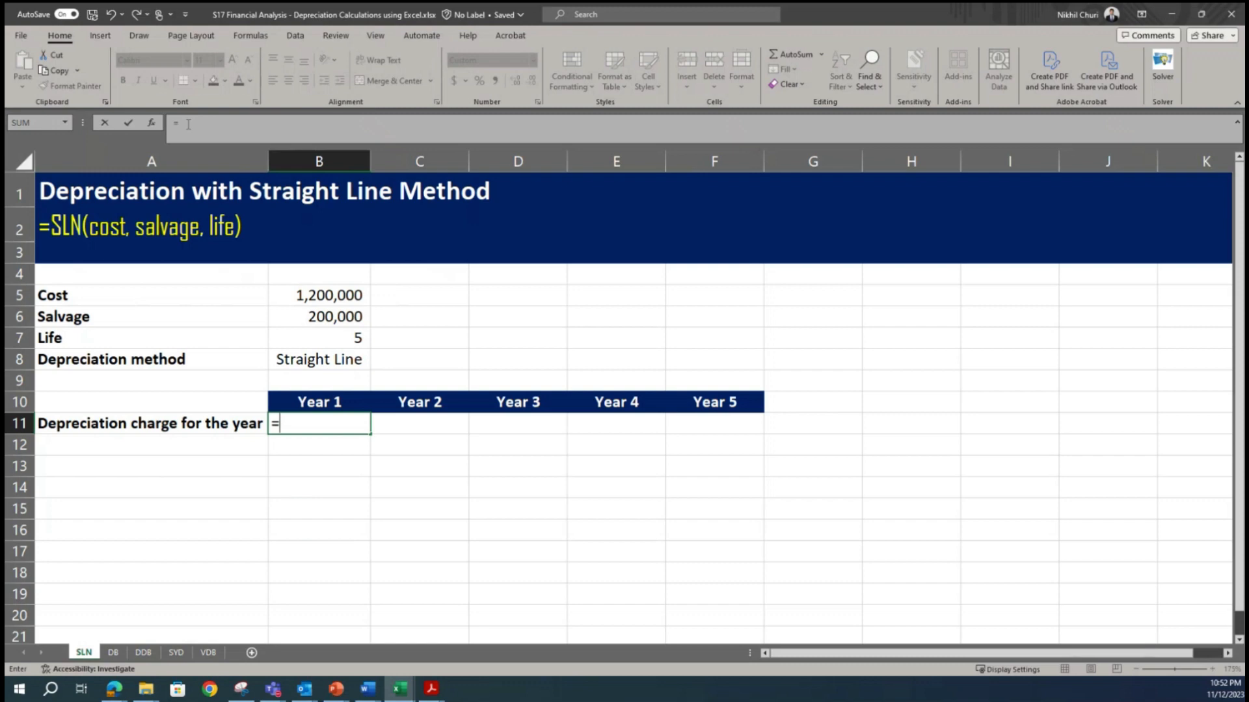
text(SLN)
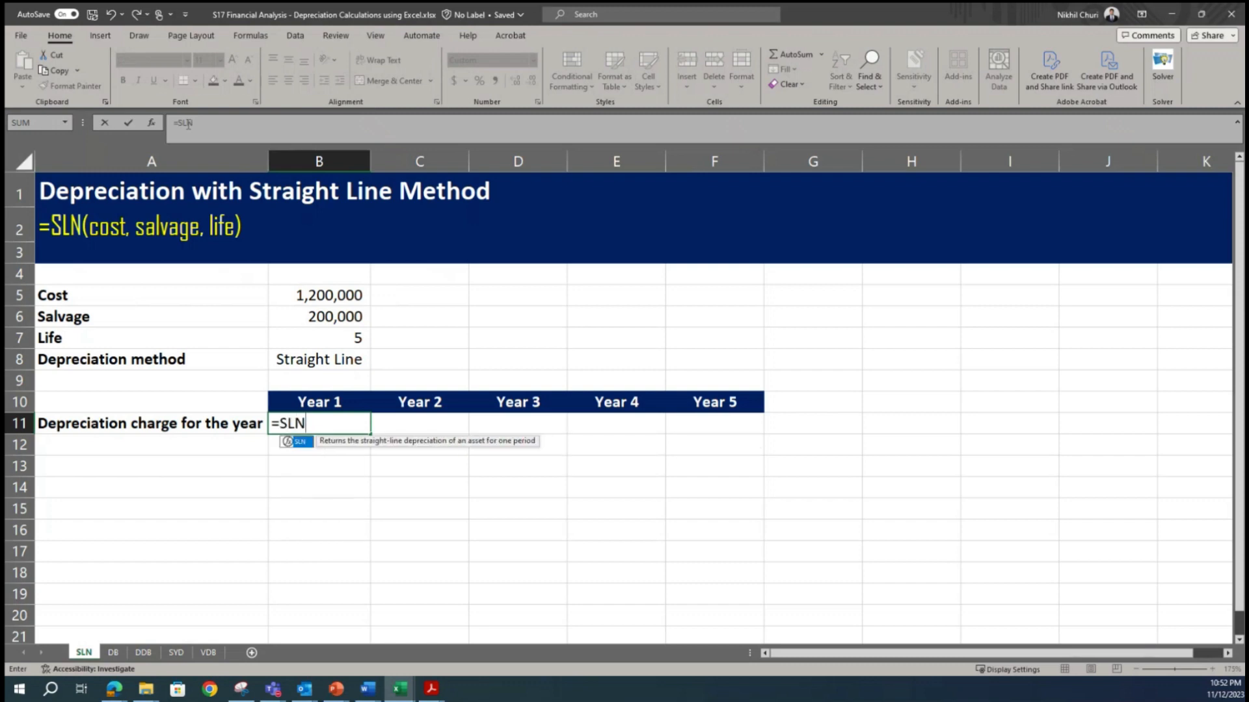
text(()
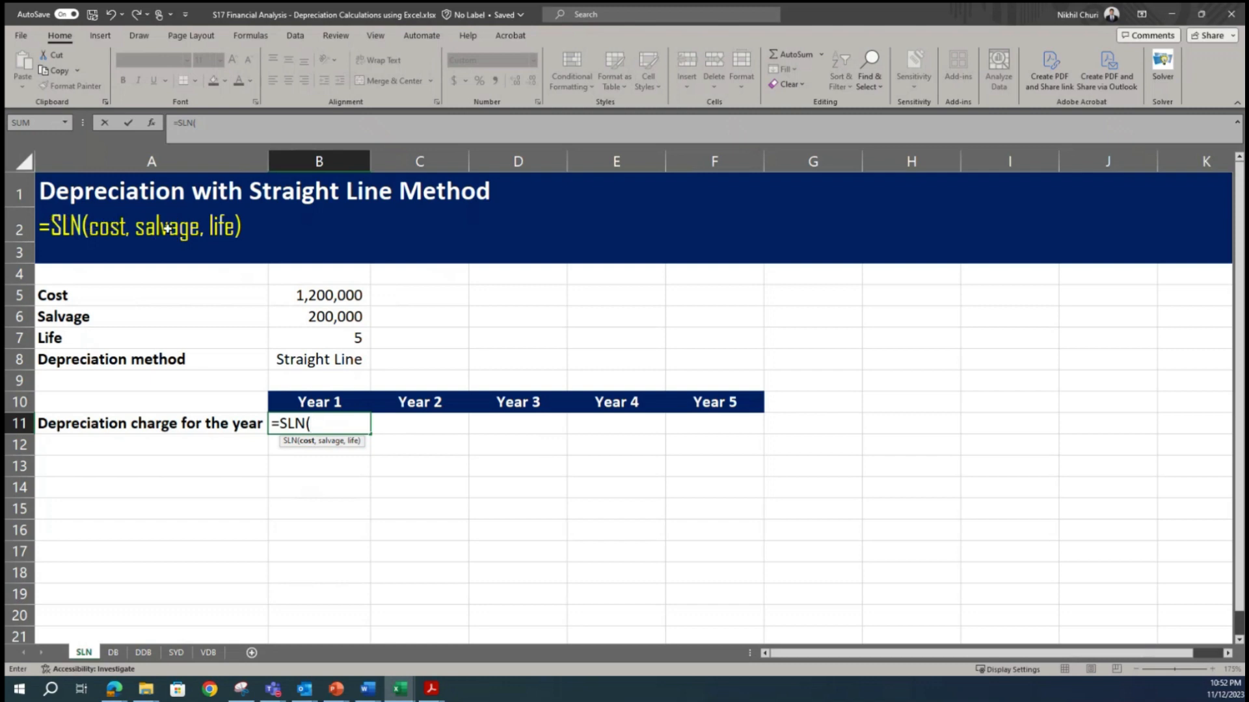
click(329, 424)
text(1200000)
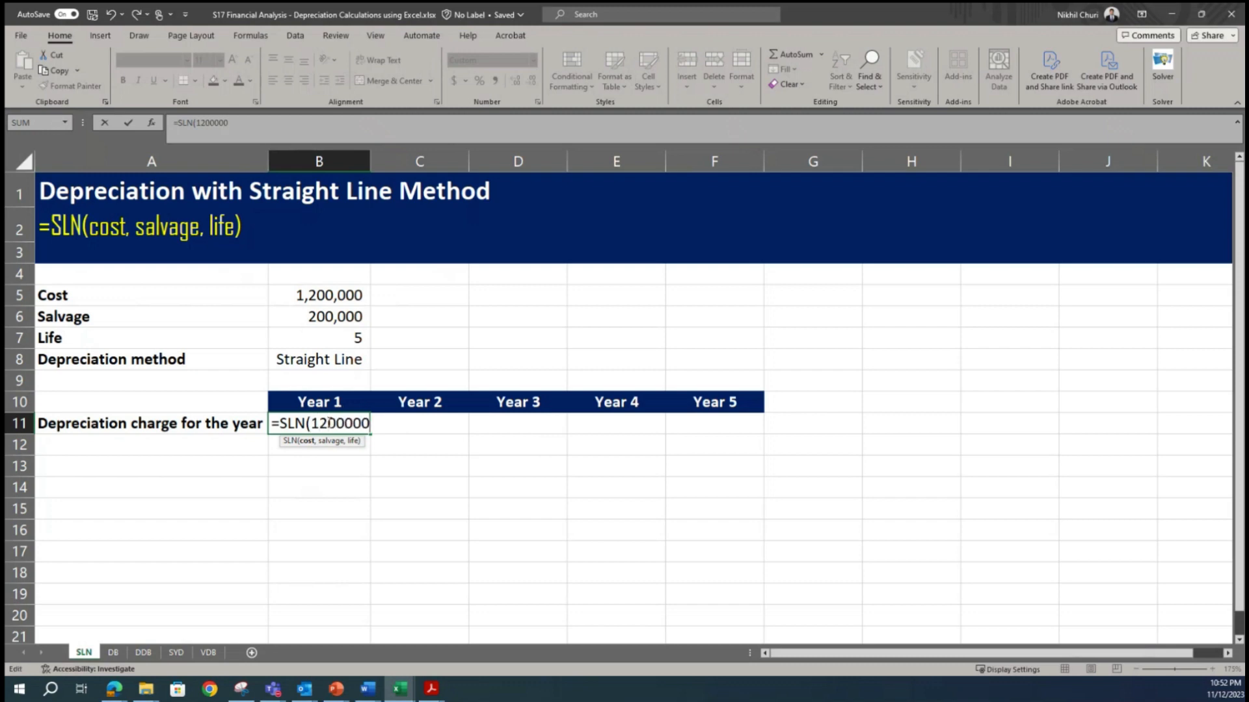
key(BackSpace)
key(BackSpace)
key(BackSpace)
key(BackSpace)
key(BackSpace)
key(BackSpace)
key(BackSpace)
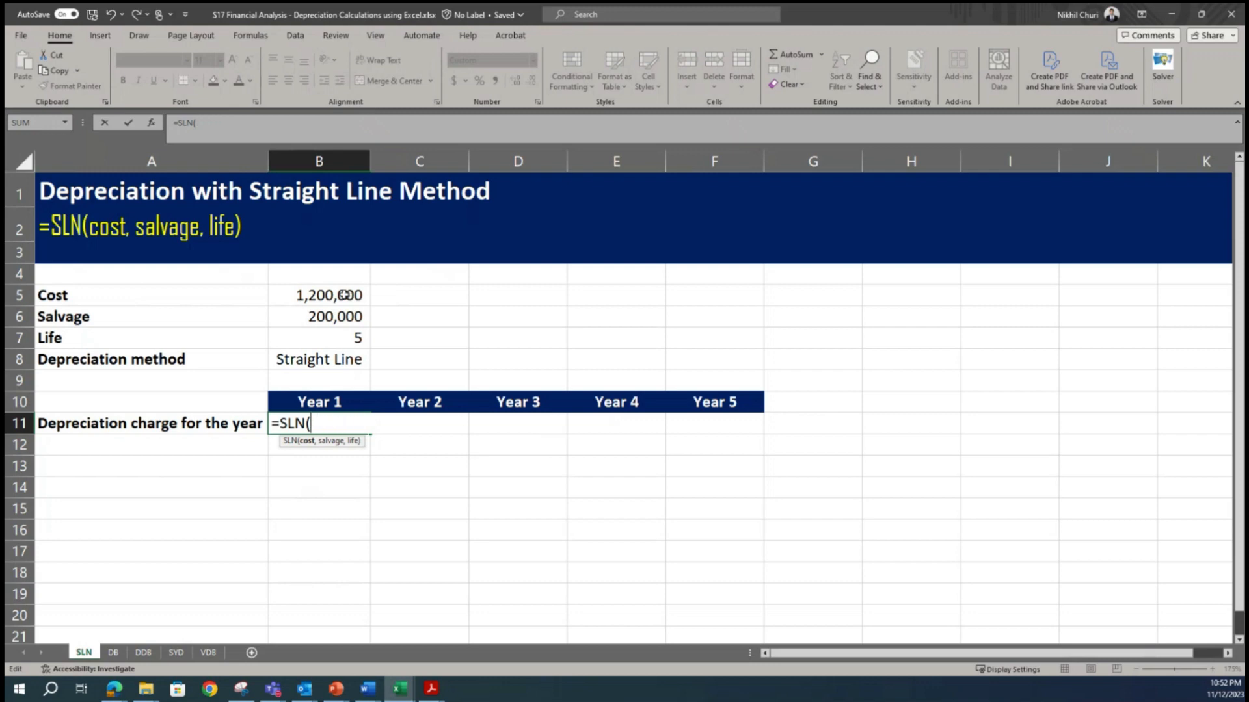
Complete the Year 1 SLN formula with B5 as cost, B6 as salvage and B7 as life
click(345, 295)
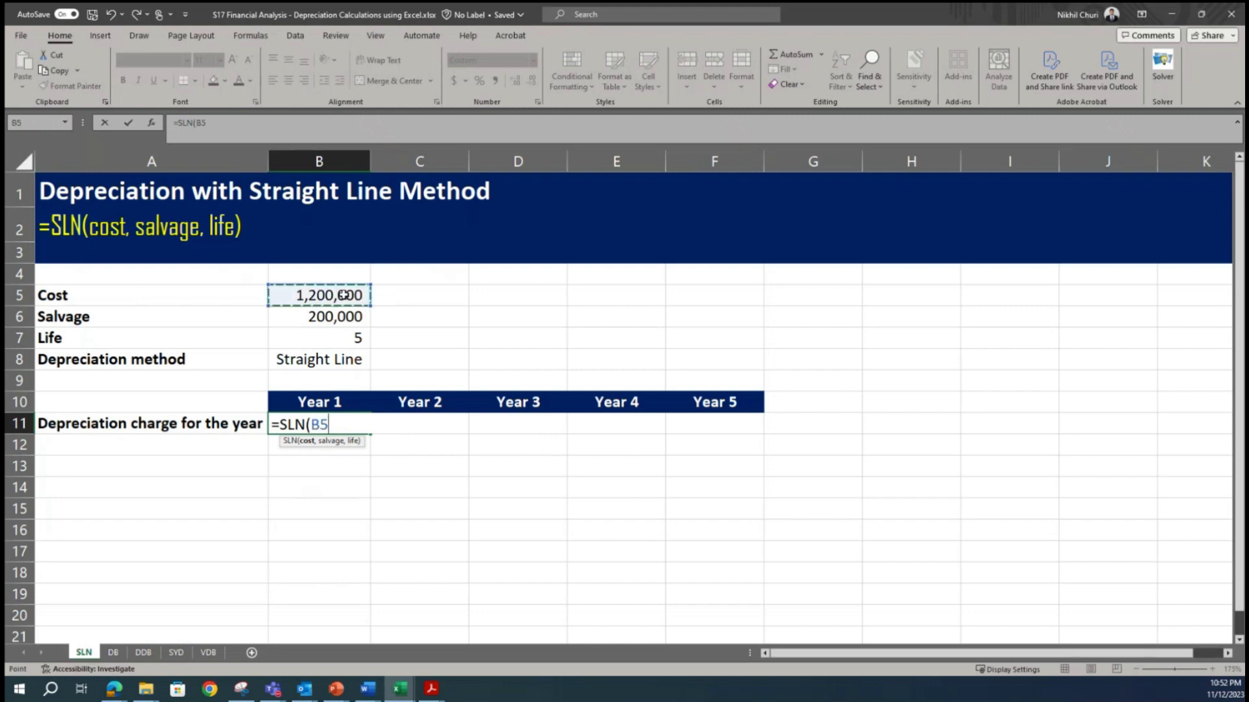
text(,)
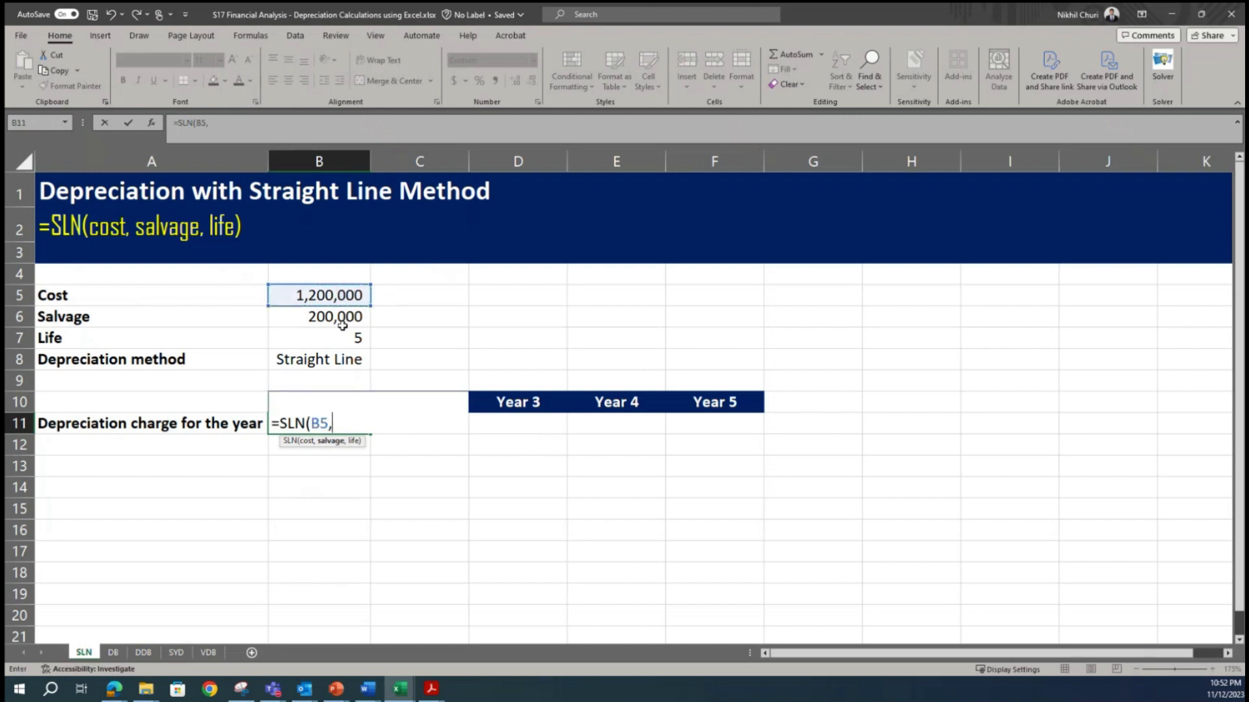
click(289, 316)
text(,)
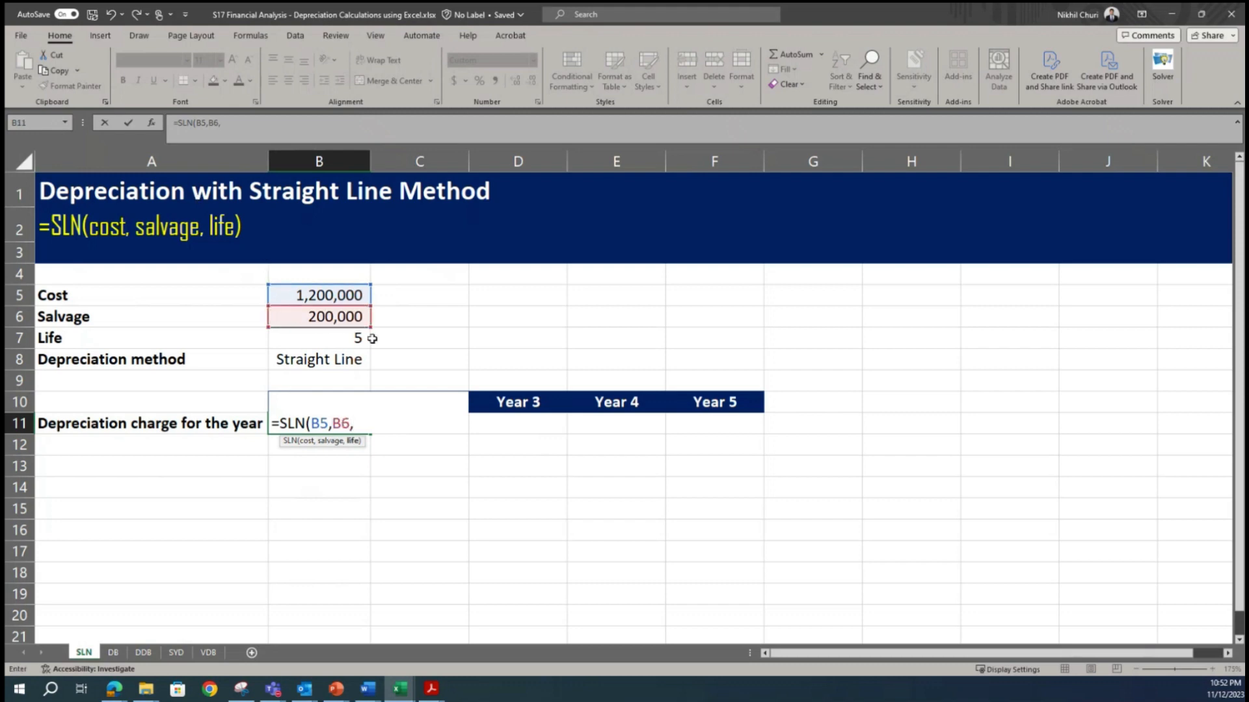
click(343, 338)
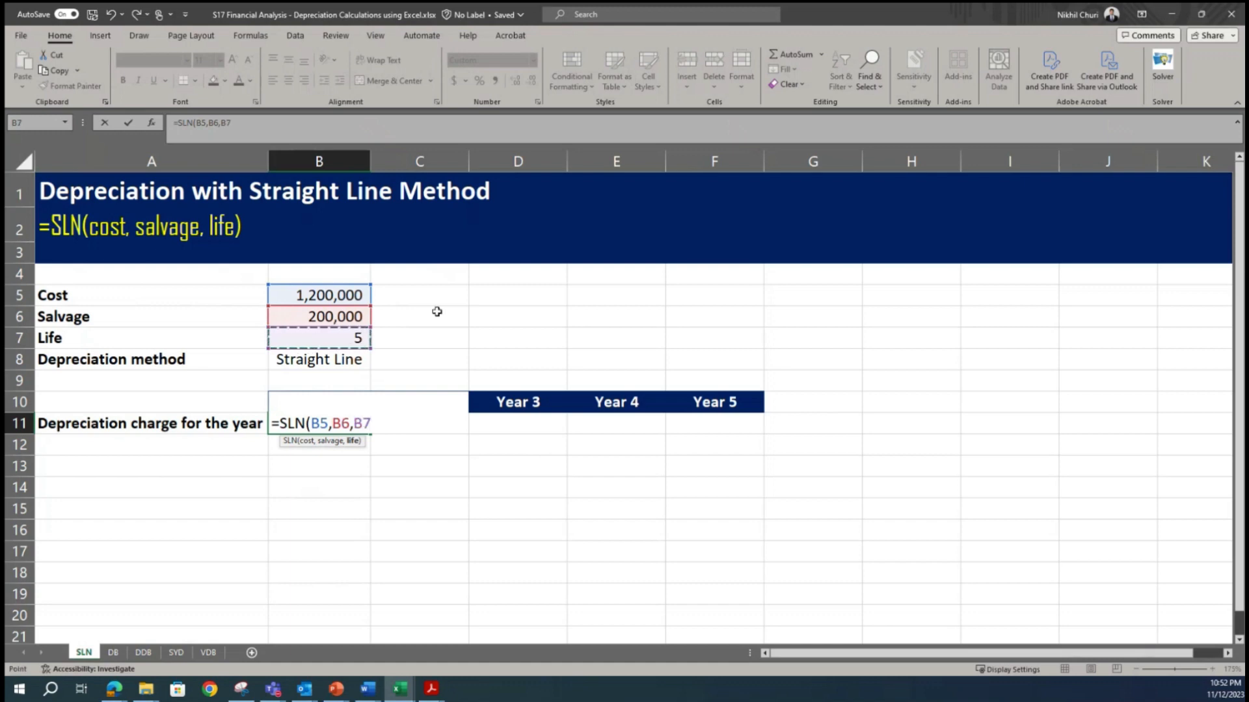
text())
key(Tab)
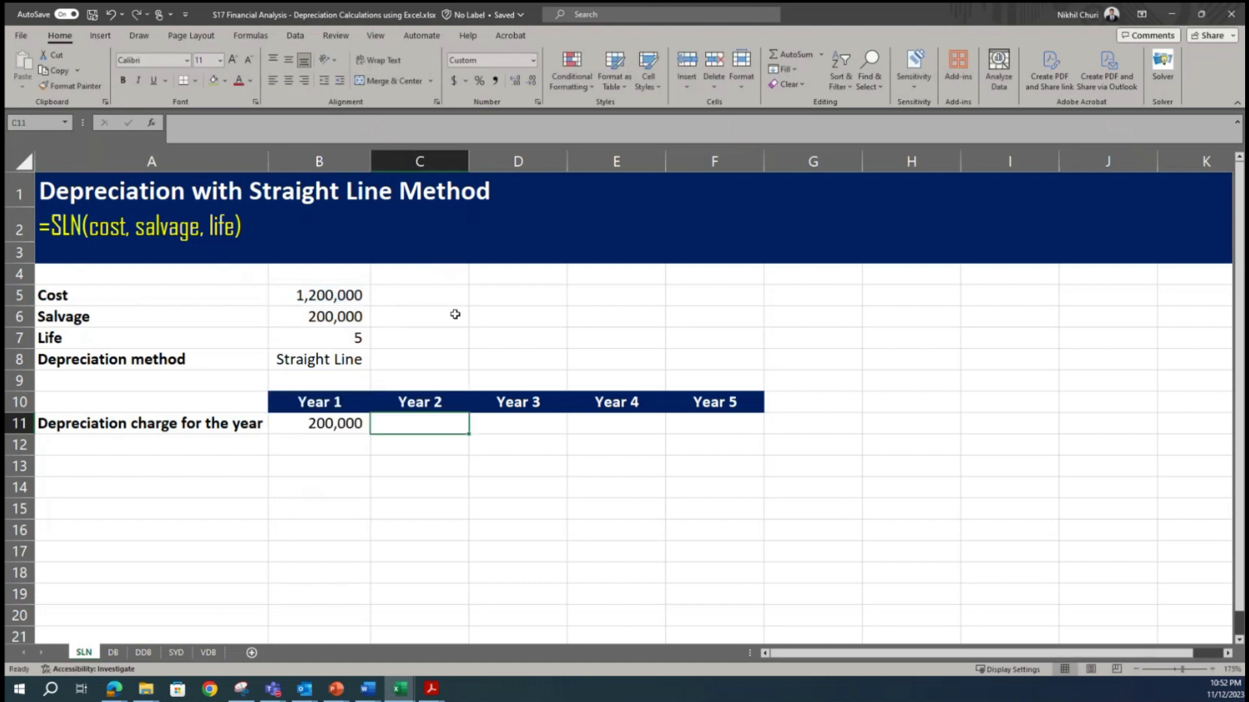
Compare the Year 1 charge with the straight-line example in the PowerPoint file Depreciation_notes.pptx, and return to the Excel workbook
click(345, 423)
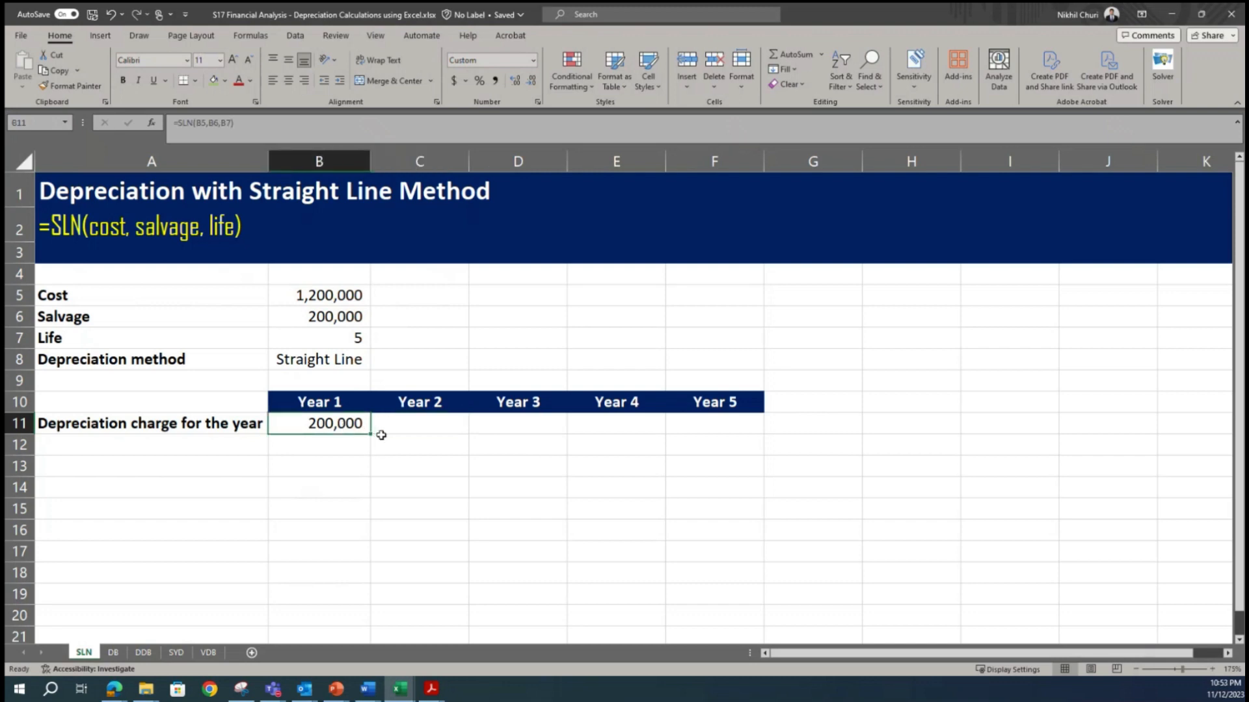
click(336, 693)
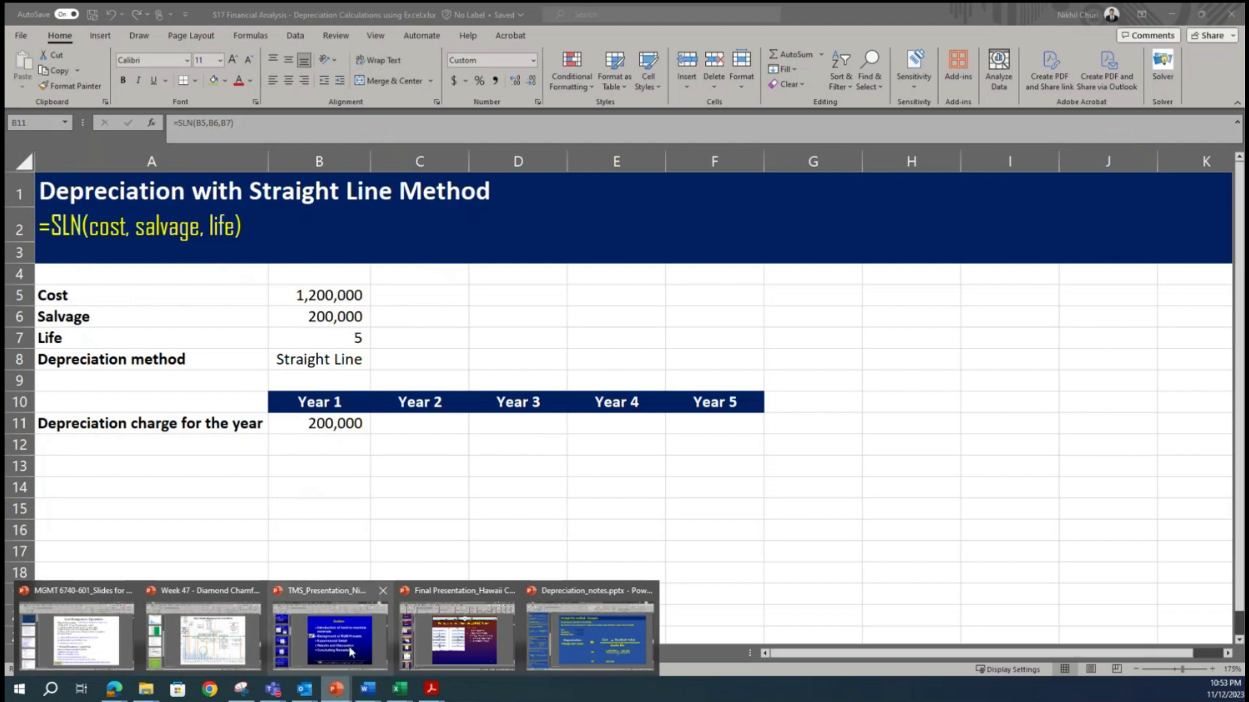
click(593, 644)
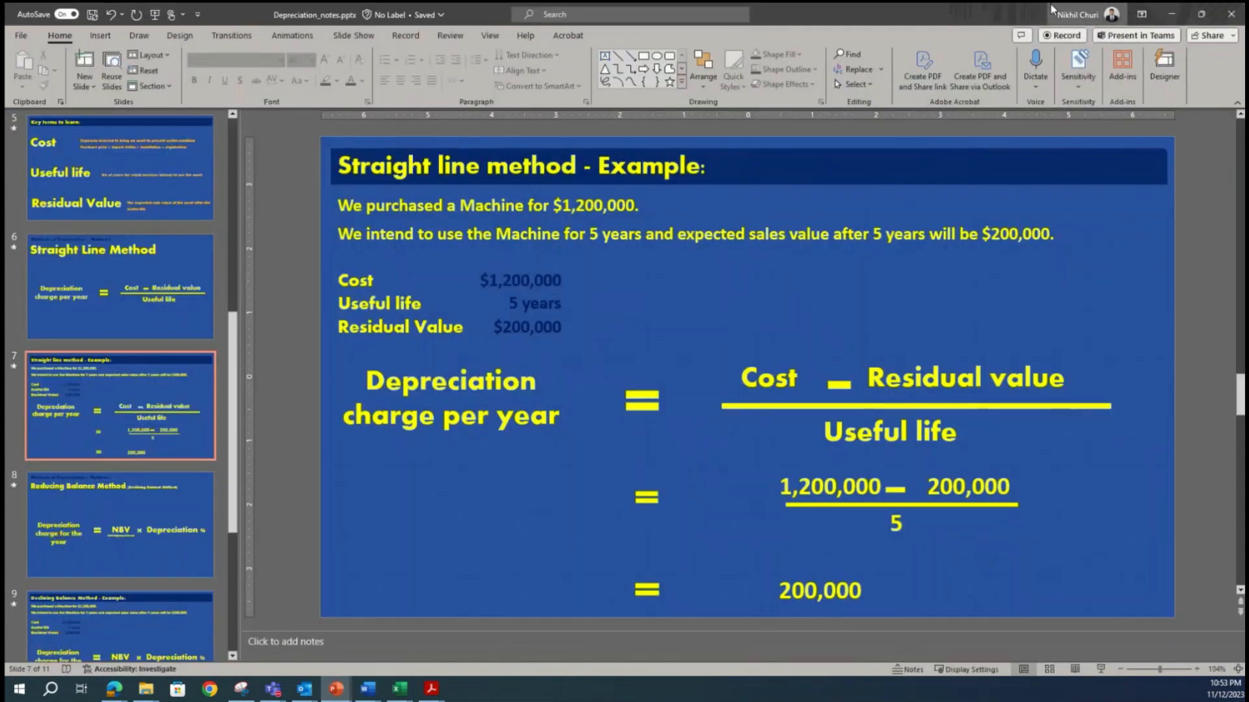
click(1171, 14)
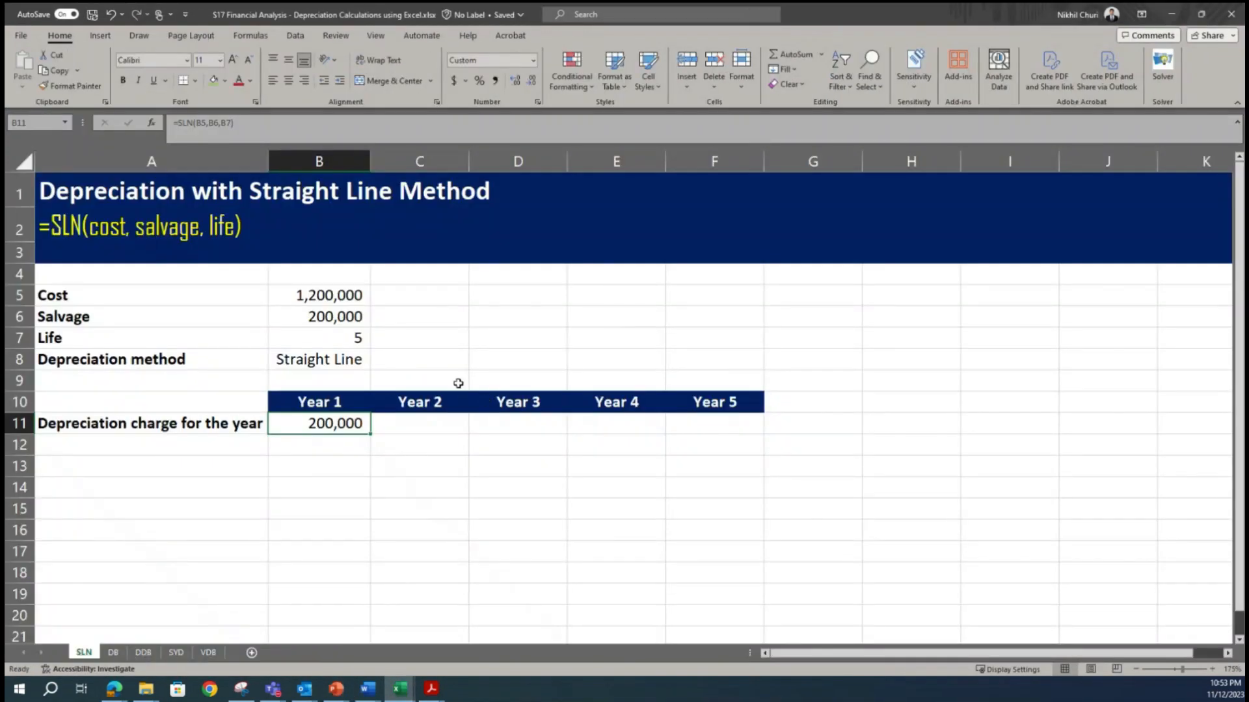
click(413, 425)
click(528, 421)
click(620, 421)
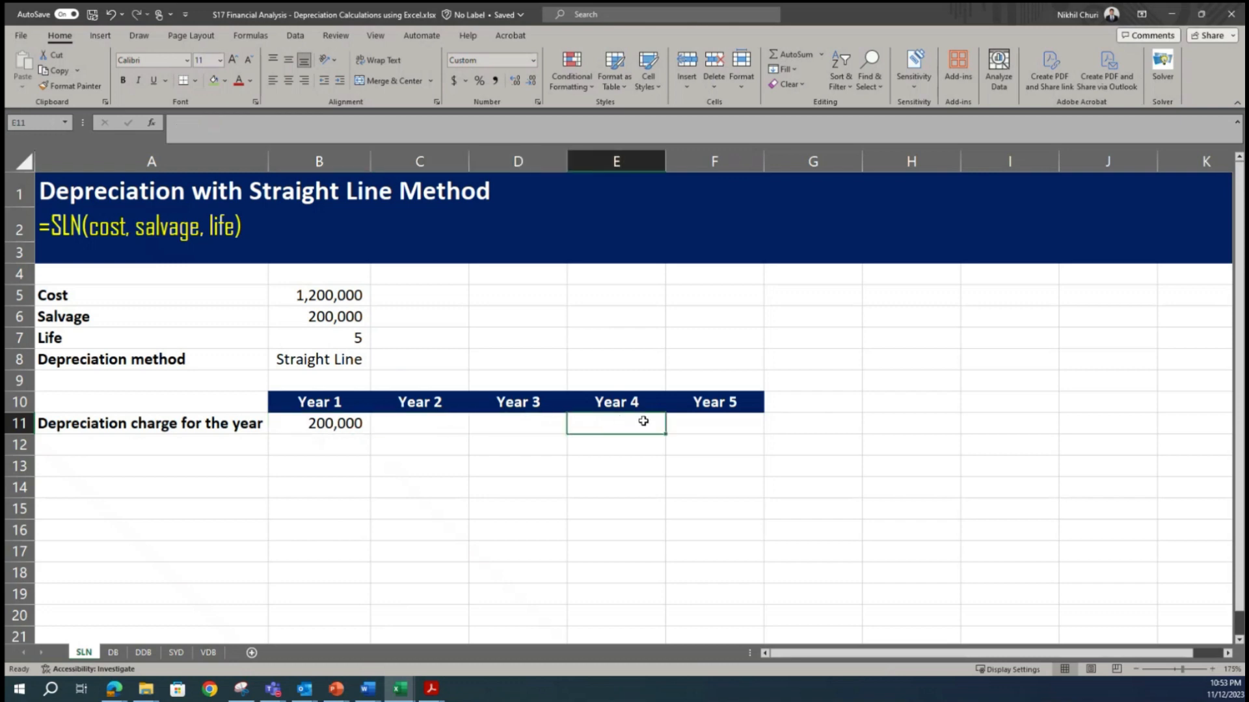
click(731, 425)
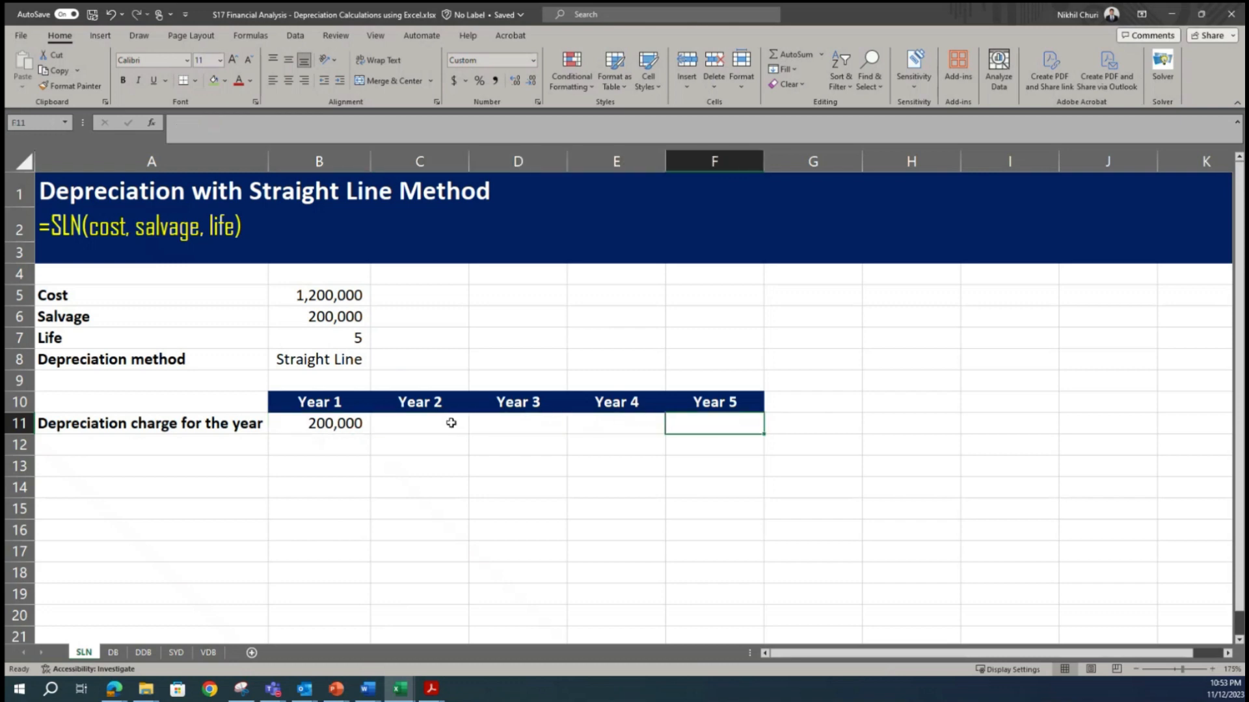
Make all references in the Year 1 depreciation formula absolute so it reads =SLN($B$5,$B$6,$B$7)
click(335, 423)
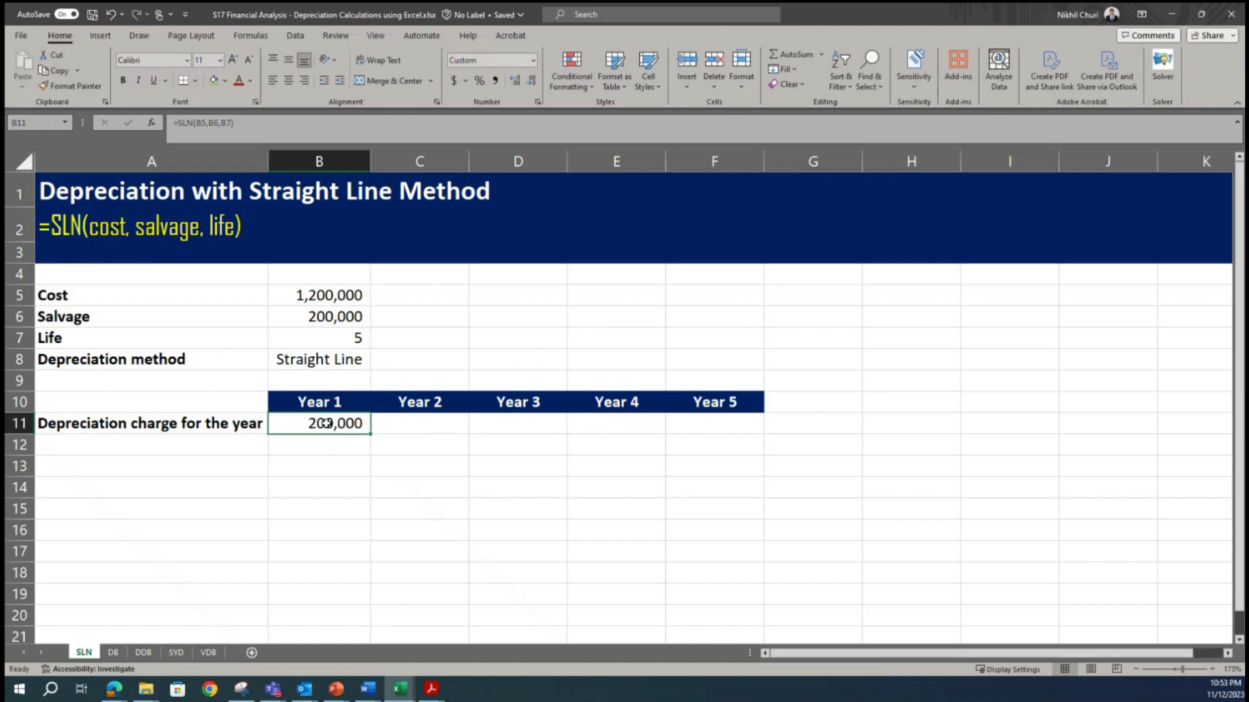
key(F2)
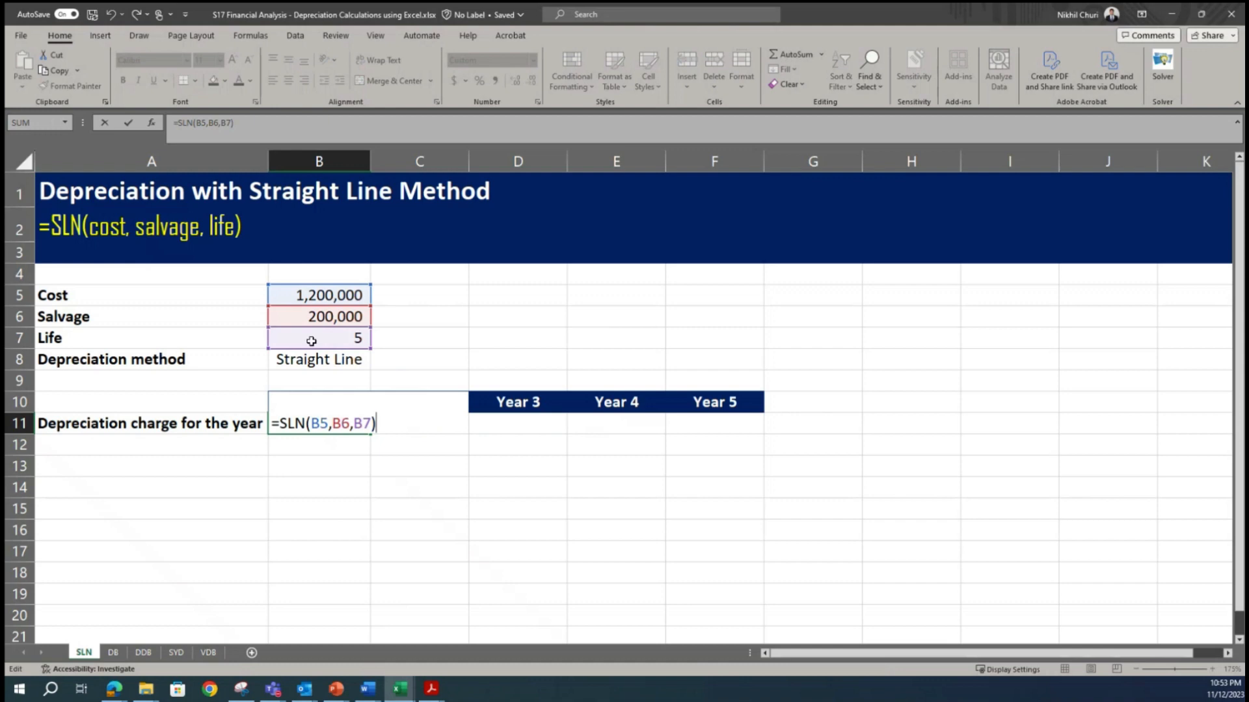
click(319, 424)
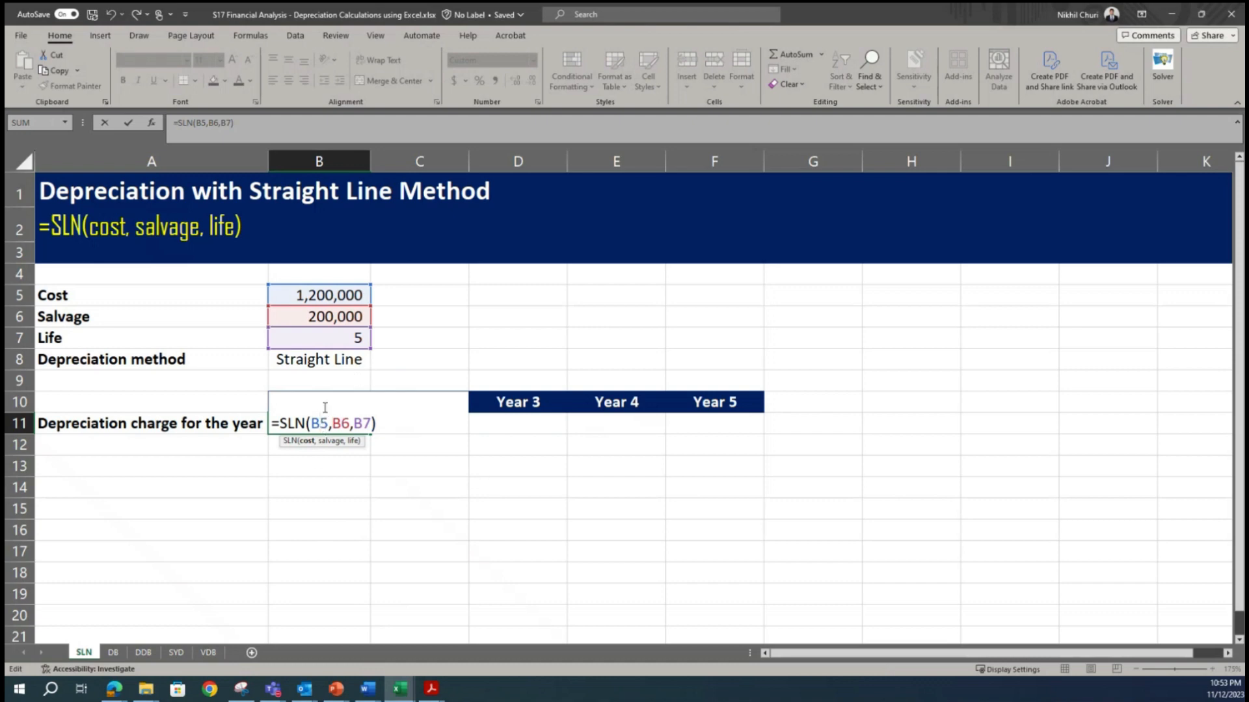
key(F4)
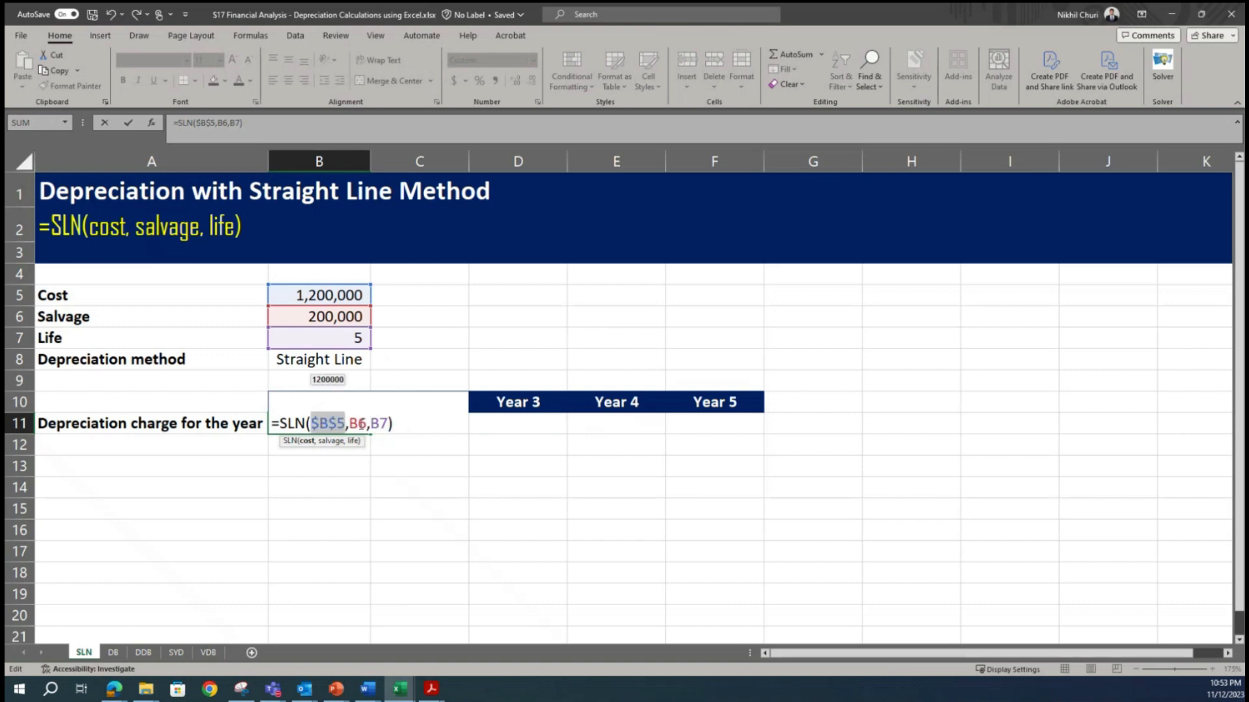
key(Right)
key(Right)
key(Right)
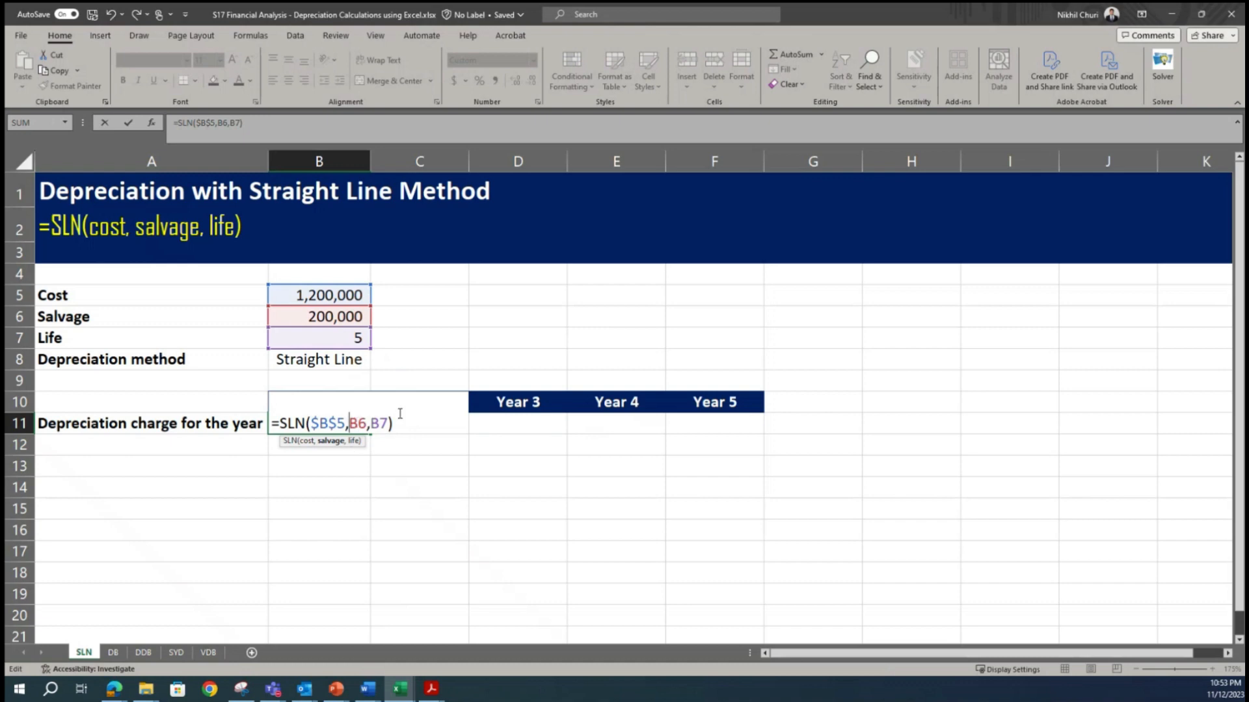
key(F4)
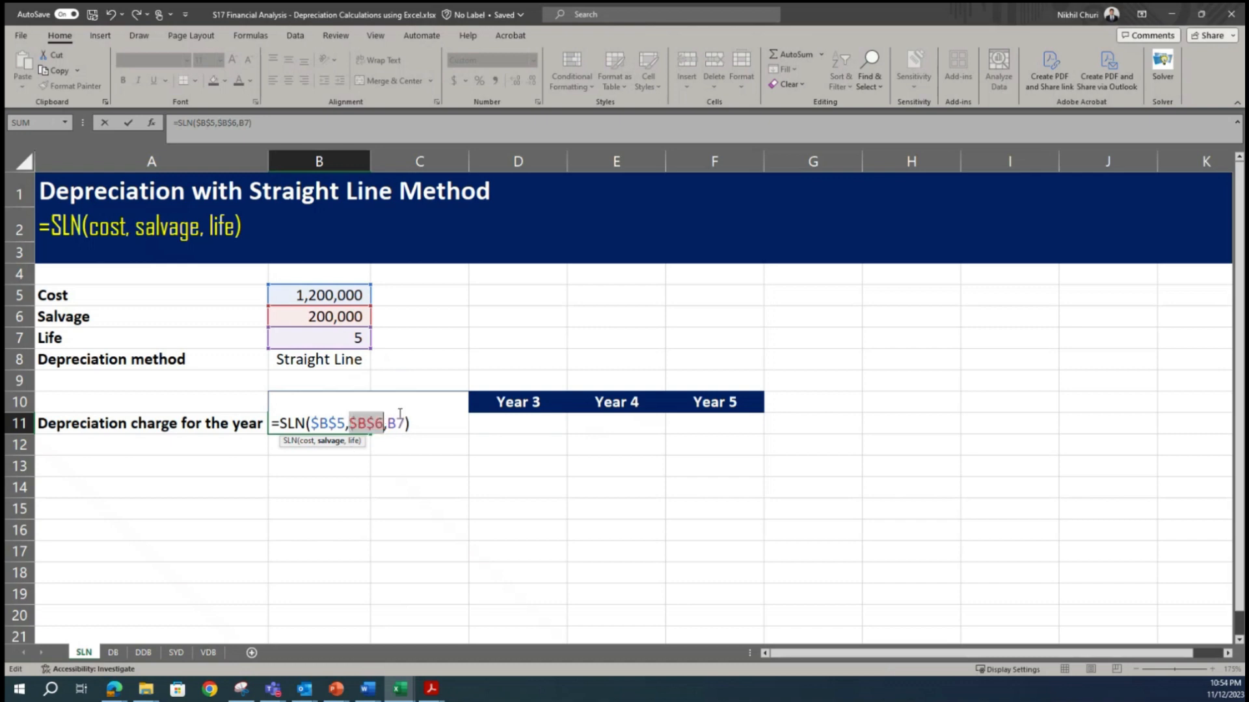
click(404, 424)
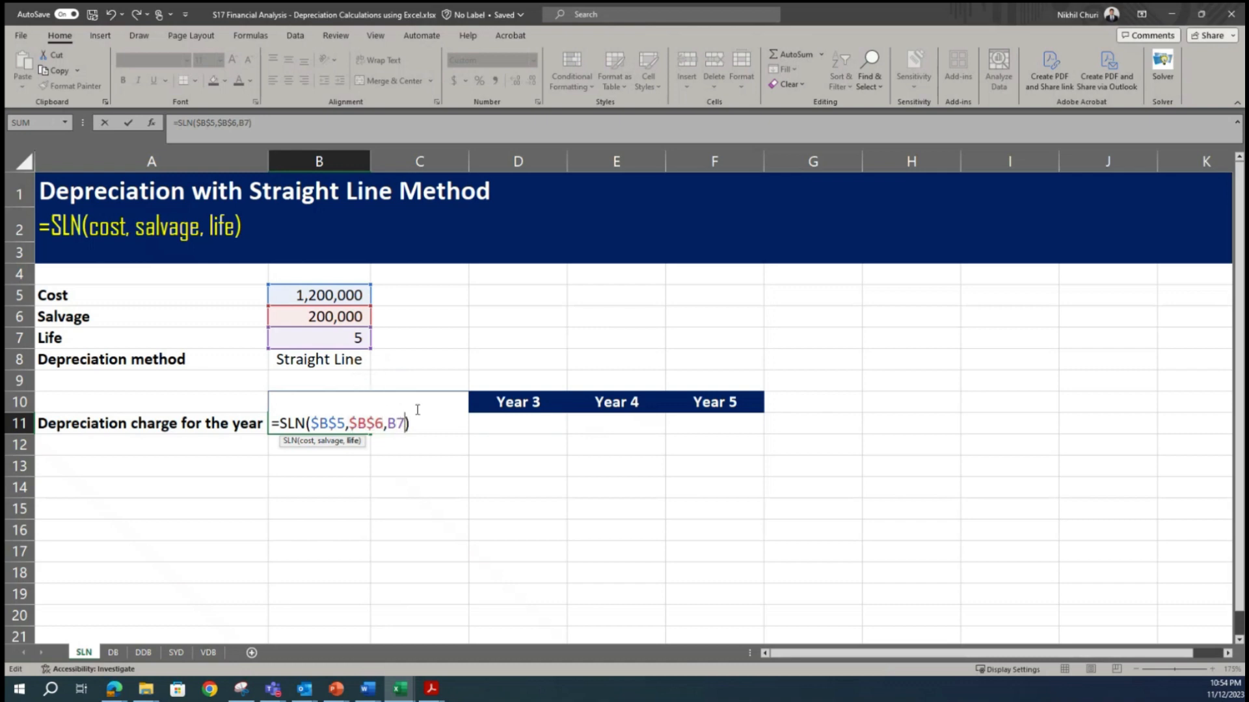
key(F4)
key(Return)
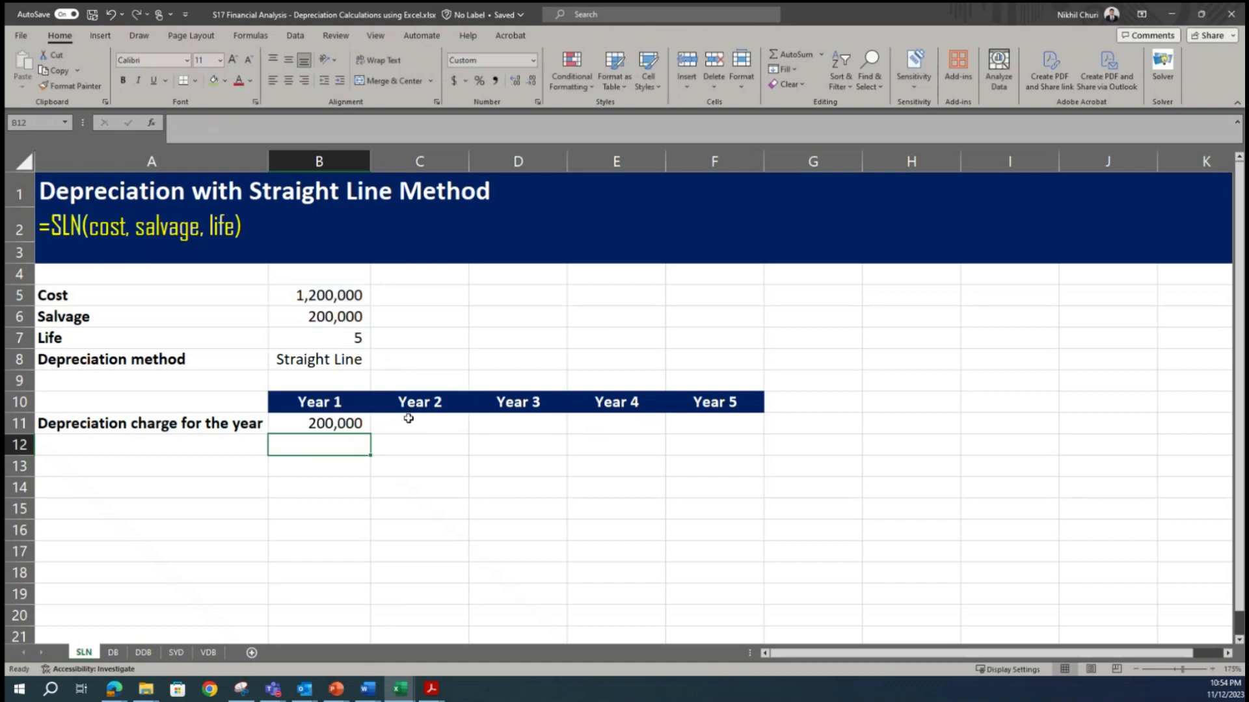
Copy the Year 1 depreciation formula from B11 to the Year 2 through Year 5 cells, C11:F11
click(338, 425)
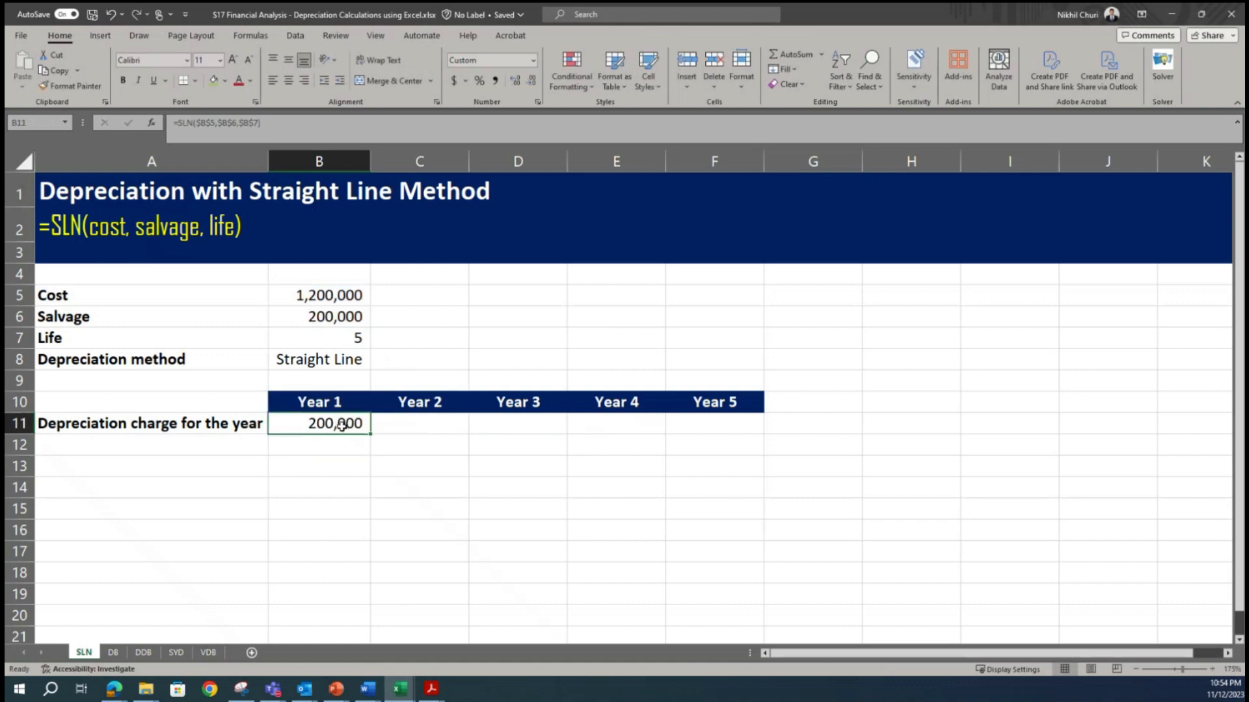
drag(415, 426, 713, 416)
key(ctrl+v)
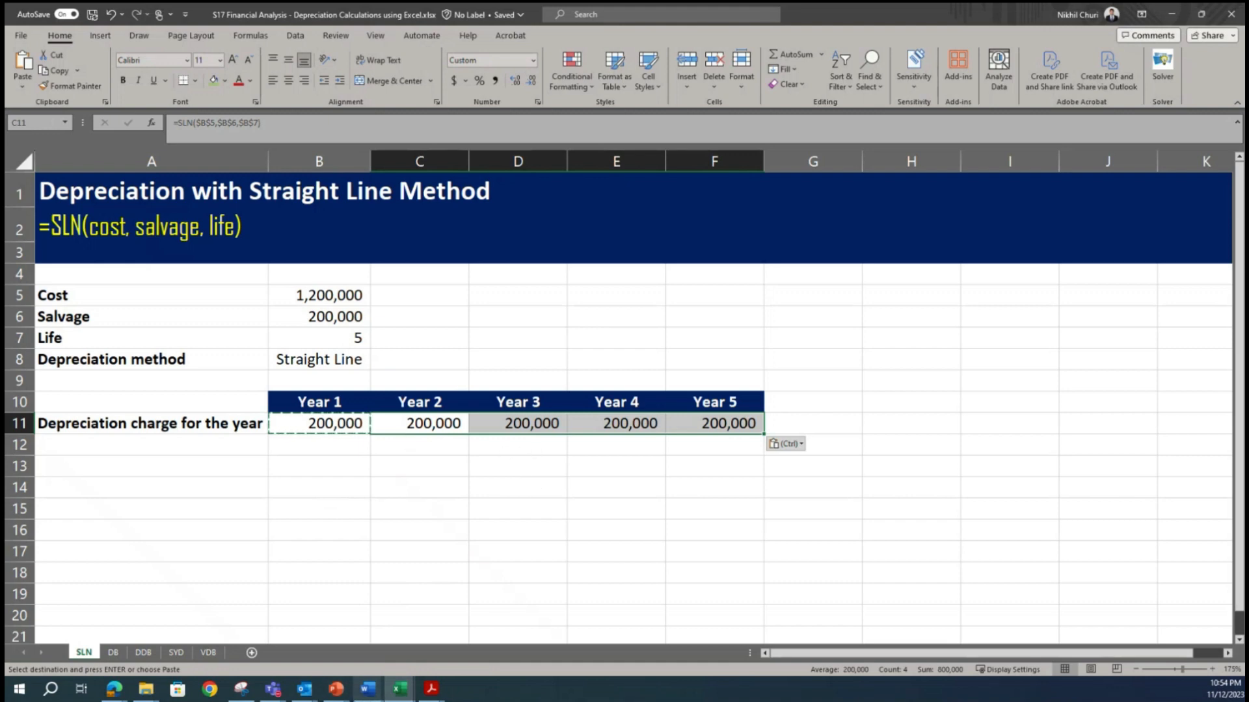
Check the Year 1 to Year 5 charges against the straight-line example slide in PowerPoint's Depreciation_notes.pptx, and return to the Excel workbook
click(335, 688)
click(608, 644)
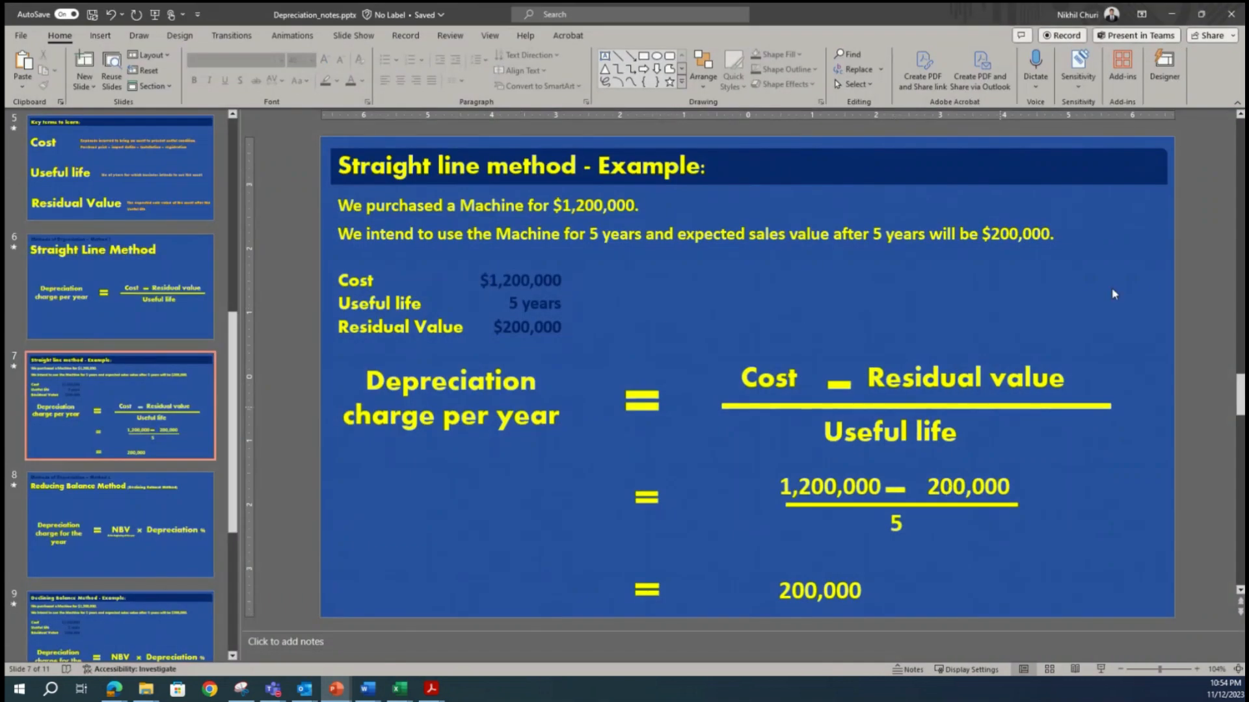
click(1171, 14)
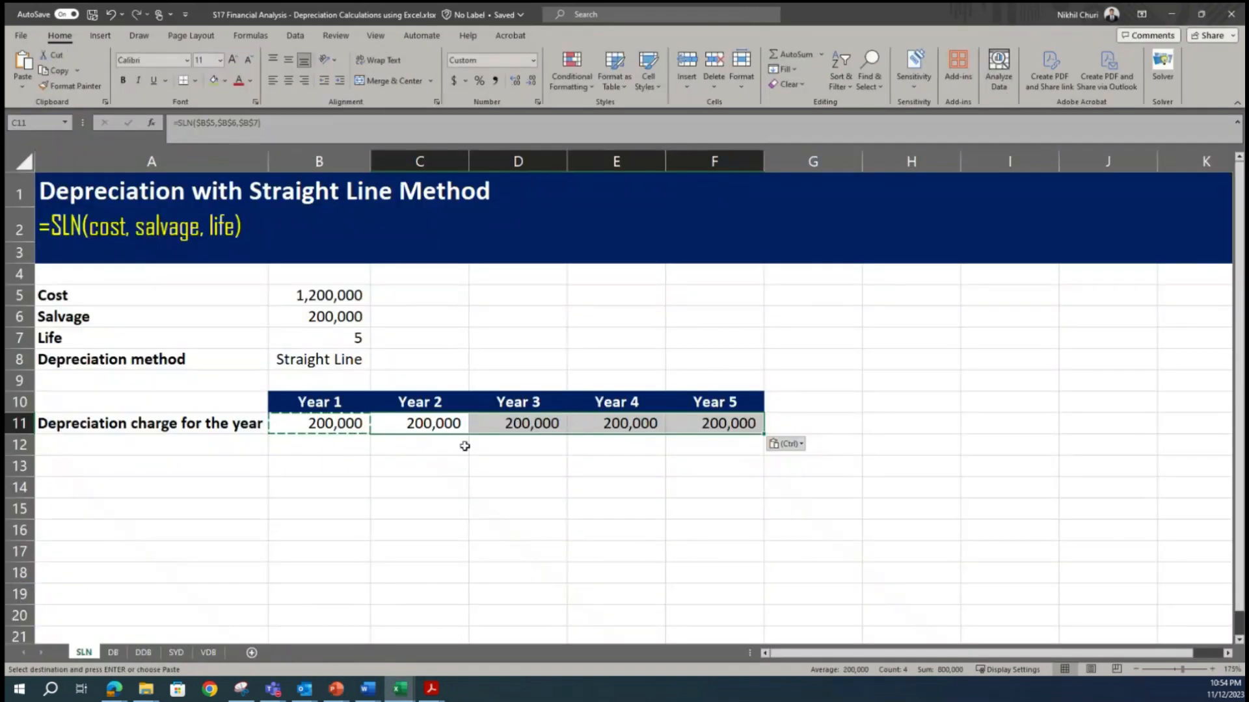
click(434, 460)
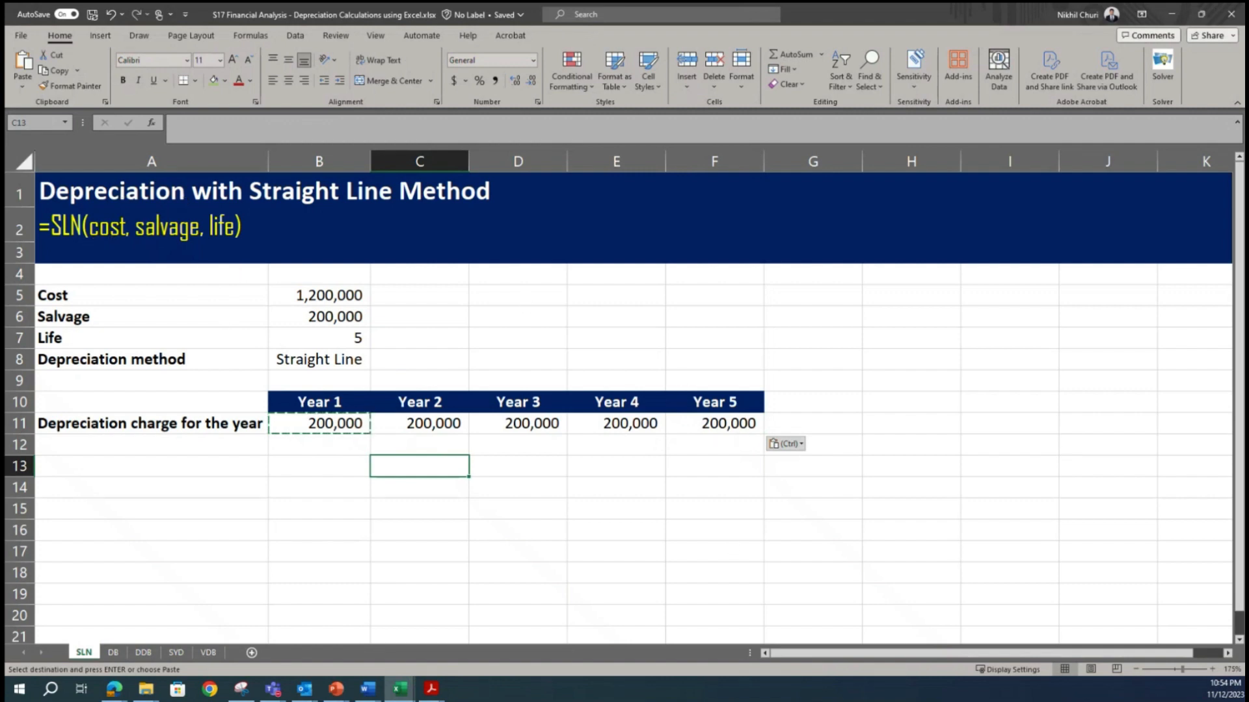
mouse_move(275, 691)
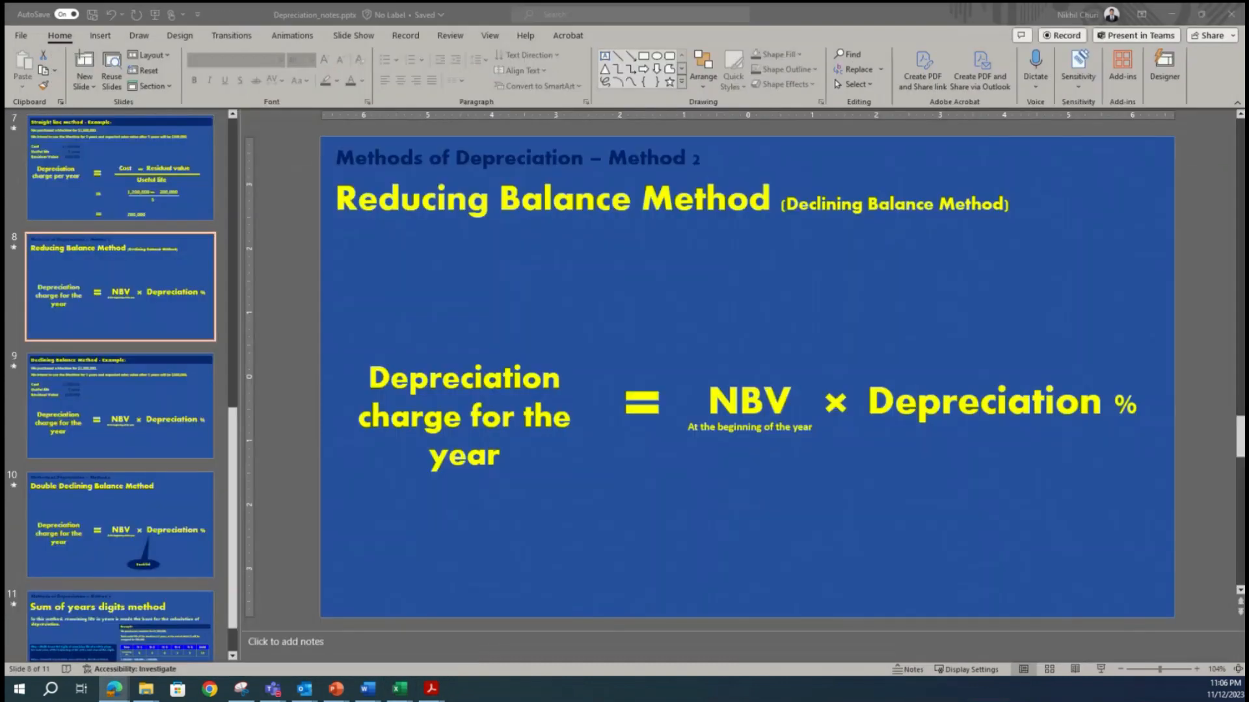
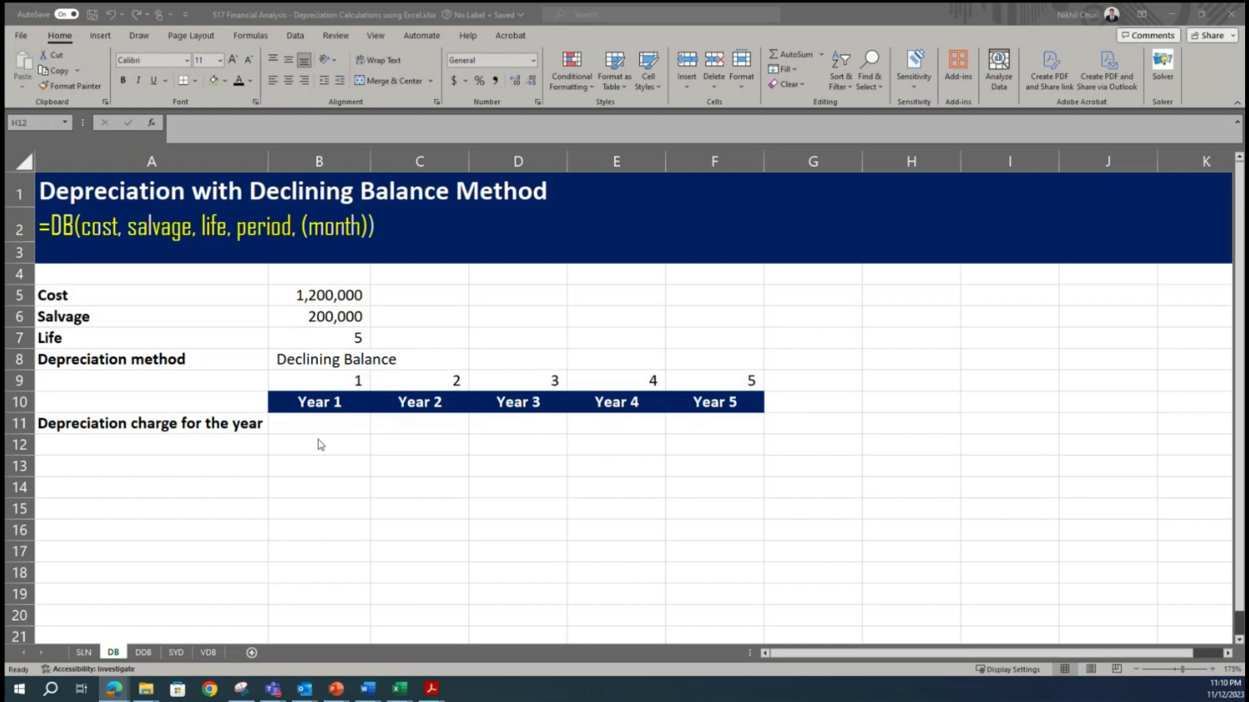
Start a DB formula in the Year 1 depreciation charge cell, B11, of the DB sheet
click(328, 424)
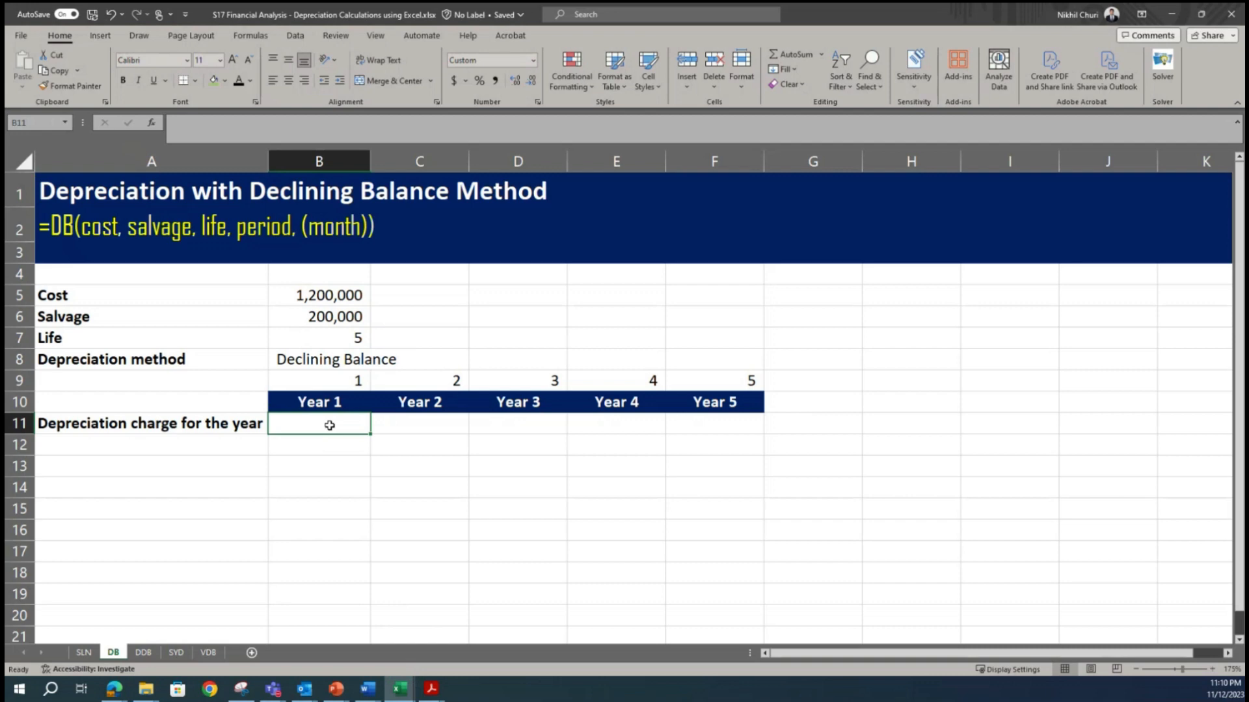
text(=)
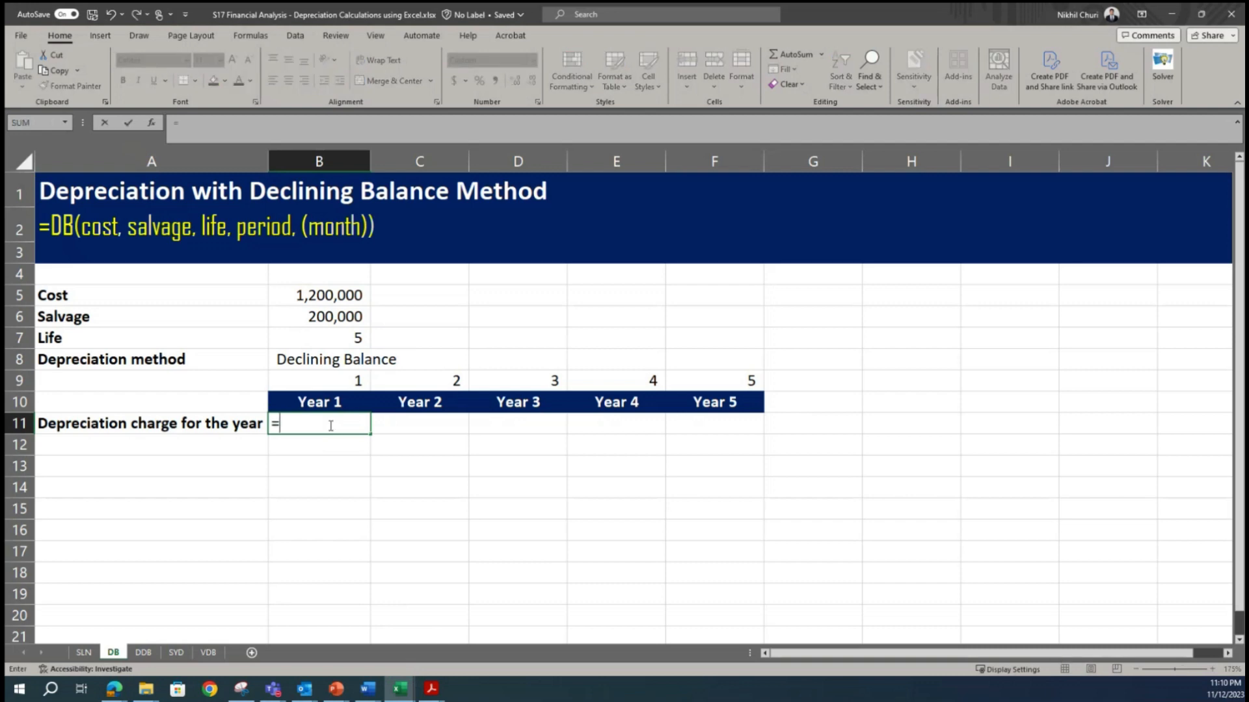
key(Tab)
click(328, 422)
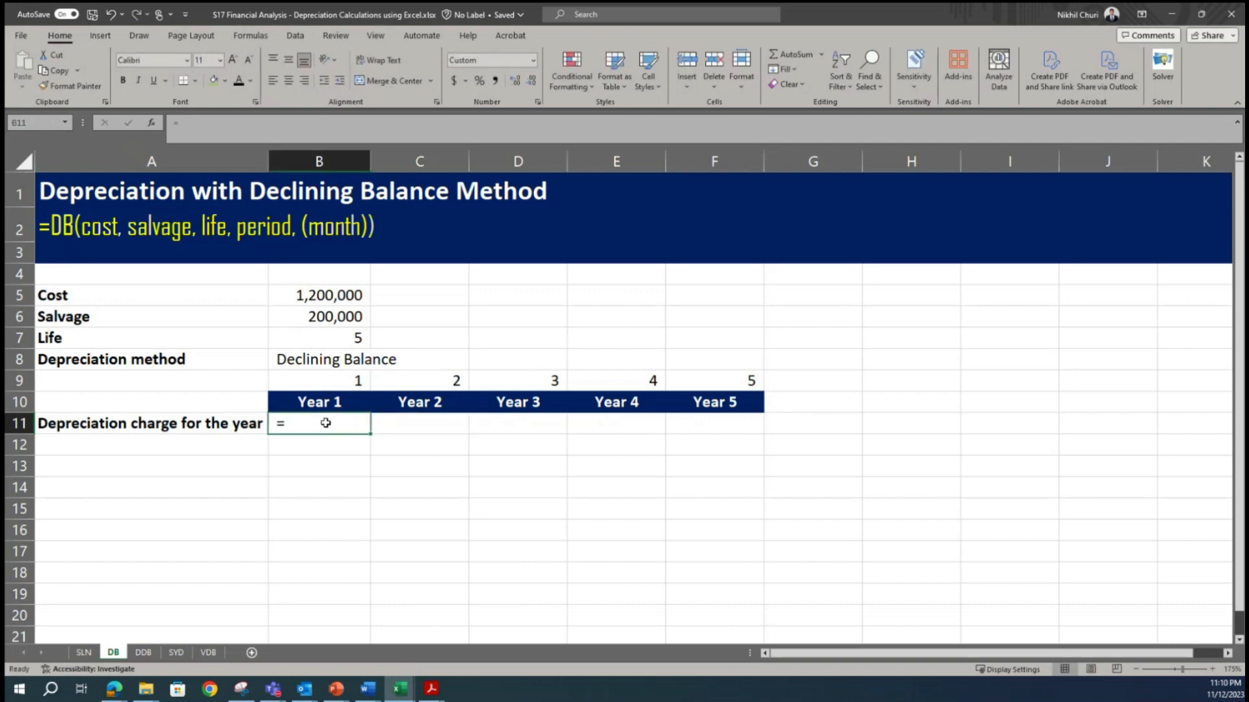
double_click(325, 423)
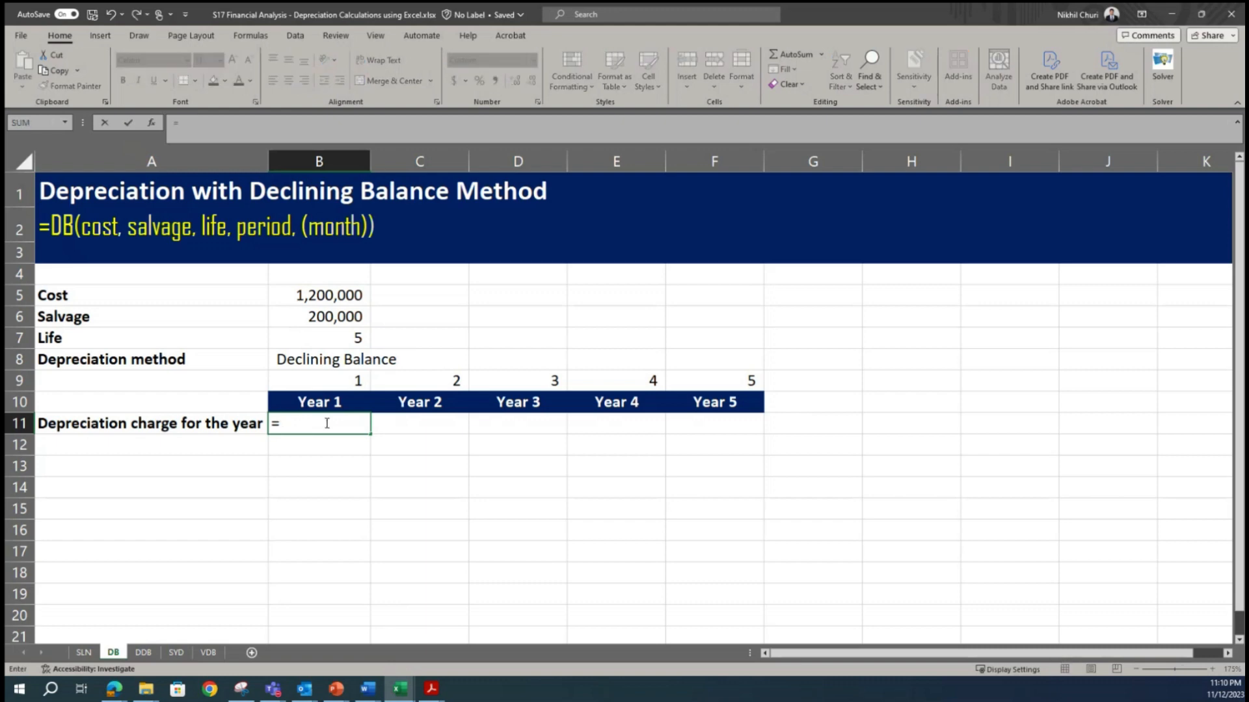
text(D)
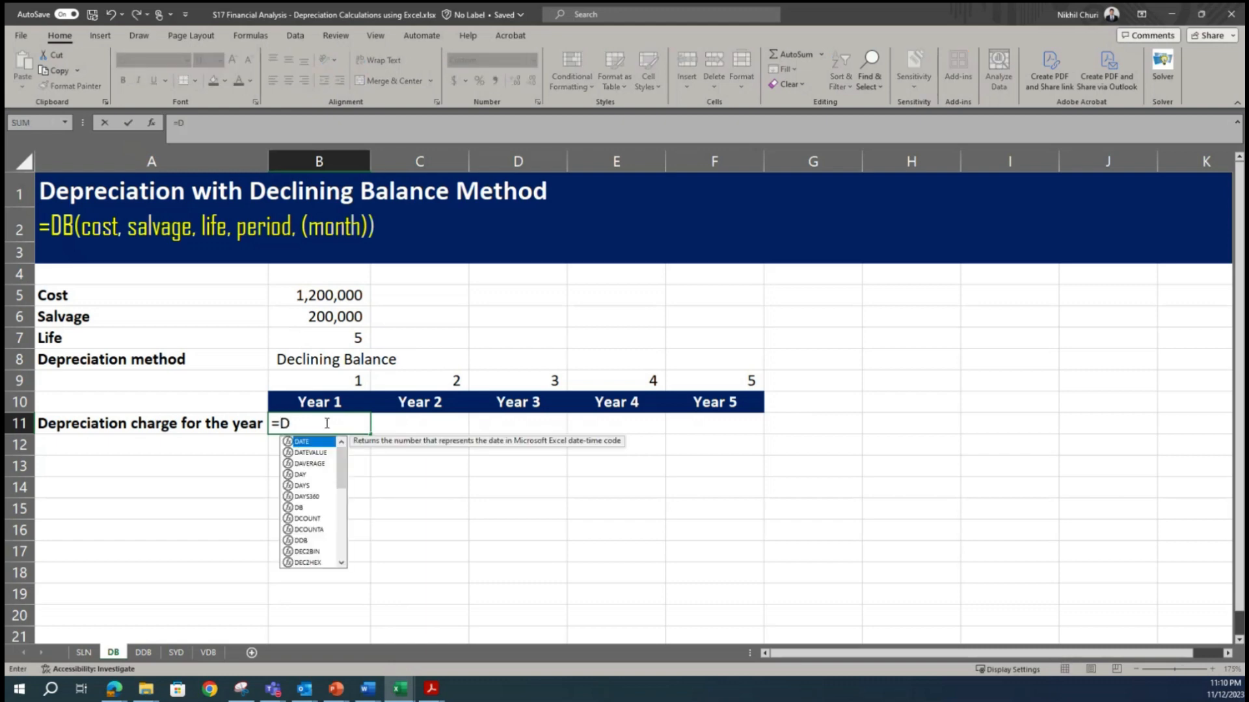
text(B()
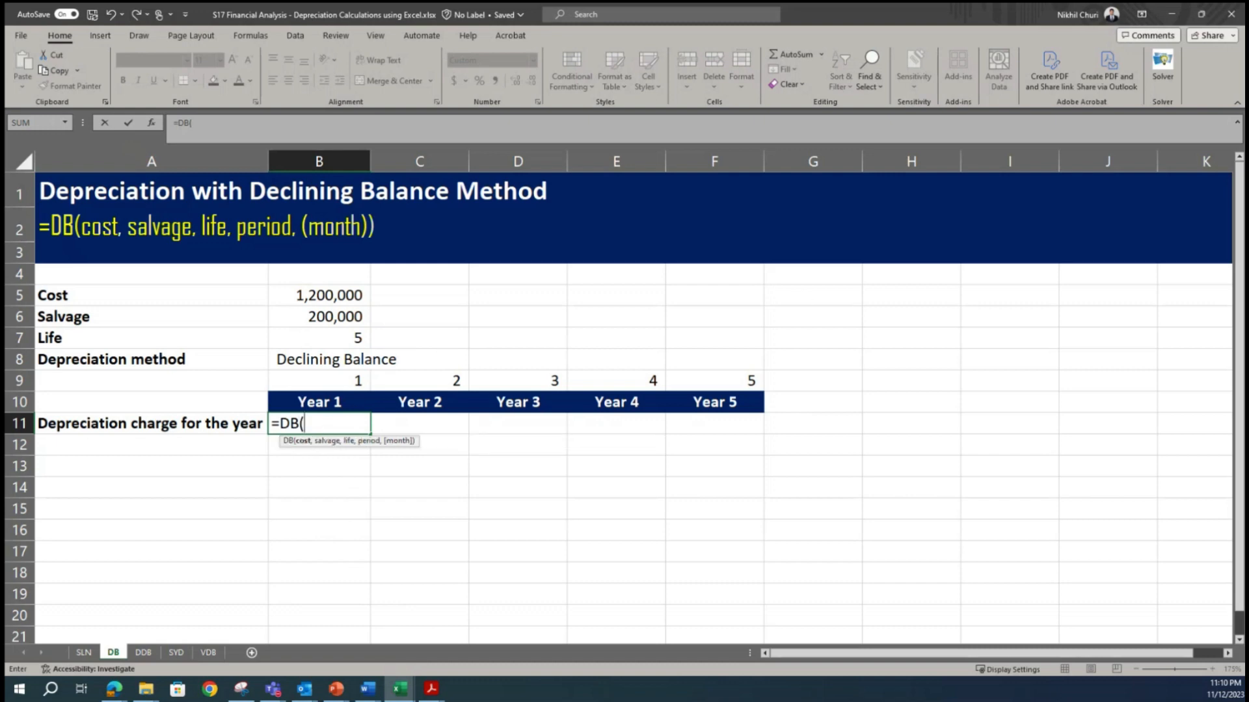
key(alt+Tab)
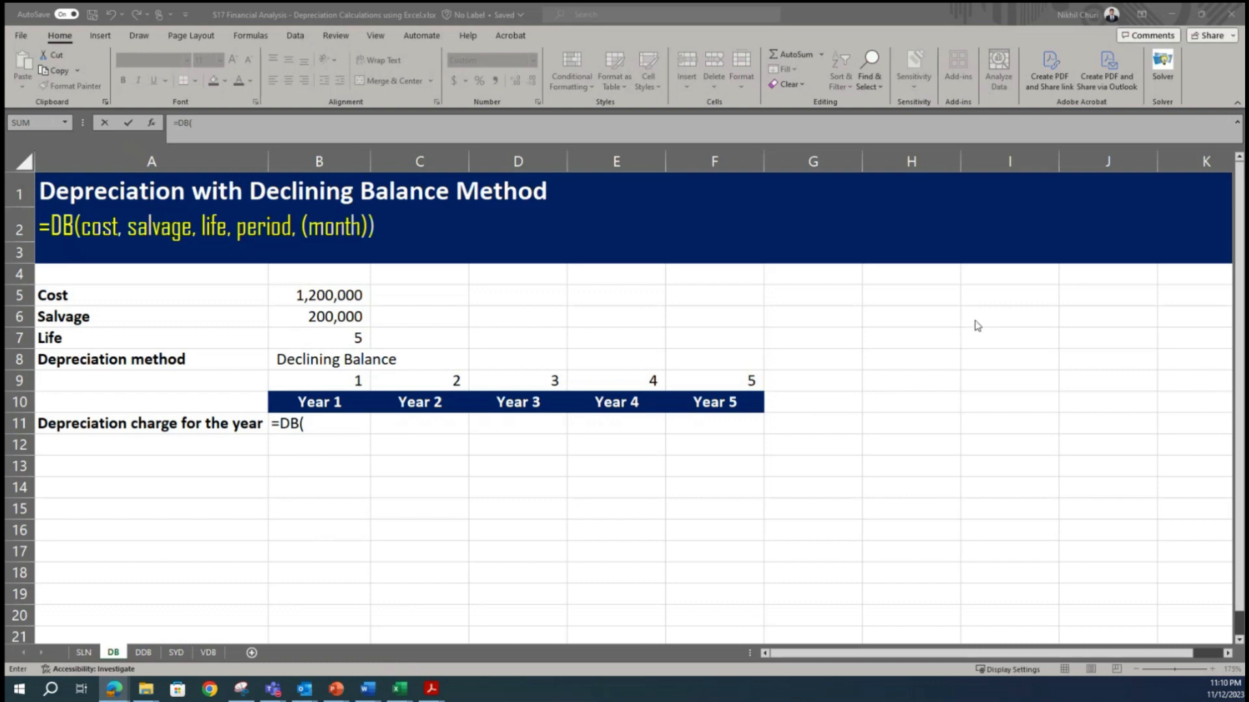
key(alt+Tab)
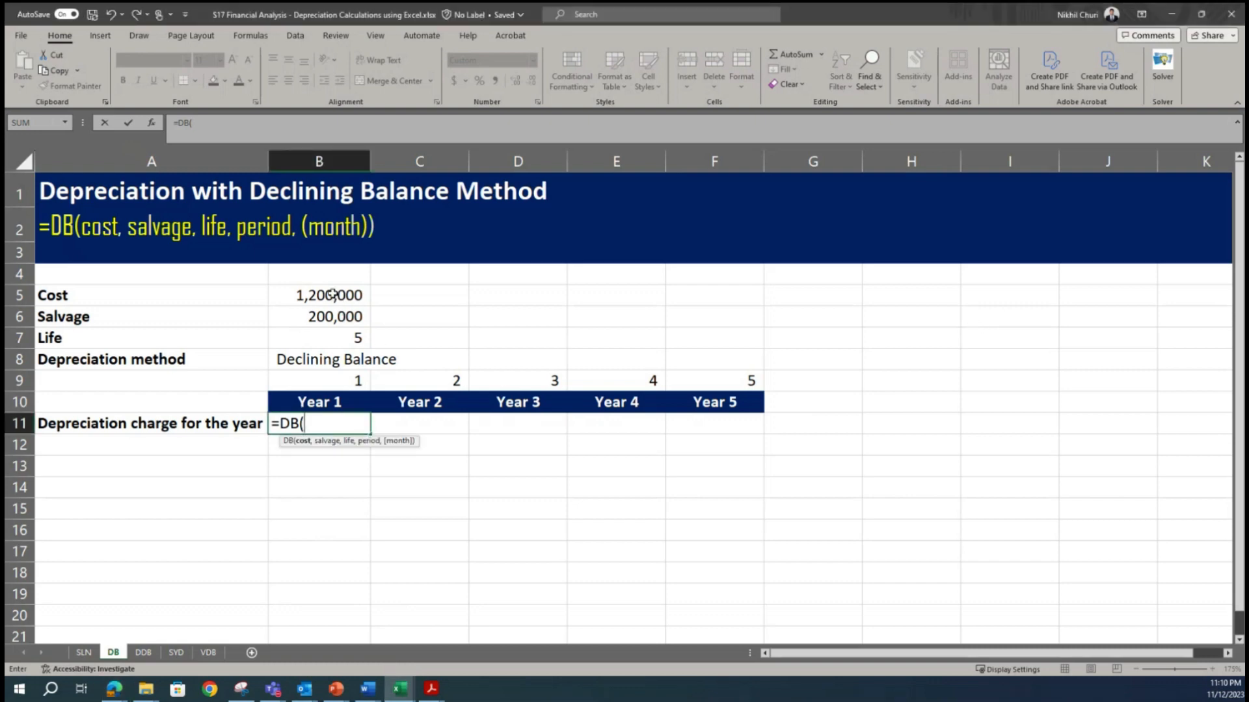
Complete the Year 1 DB formula with B5 as cost, B6 as salvage, B7 as life and B9 as period, omitting the month
click(331, 294)
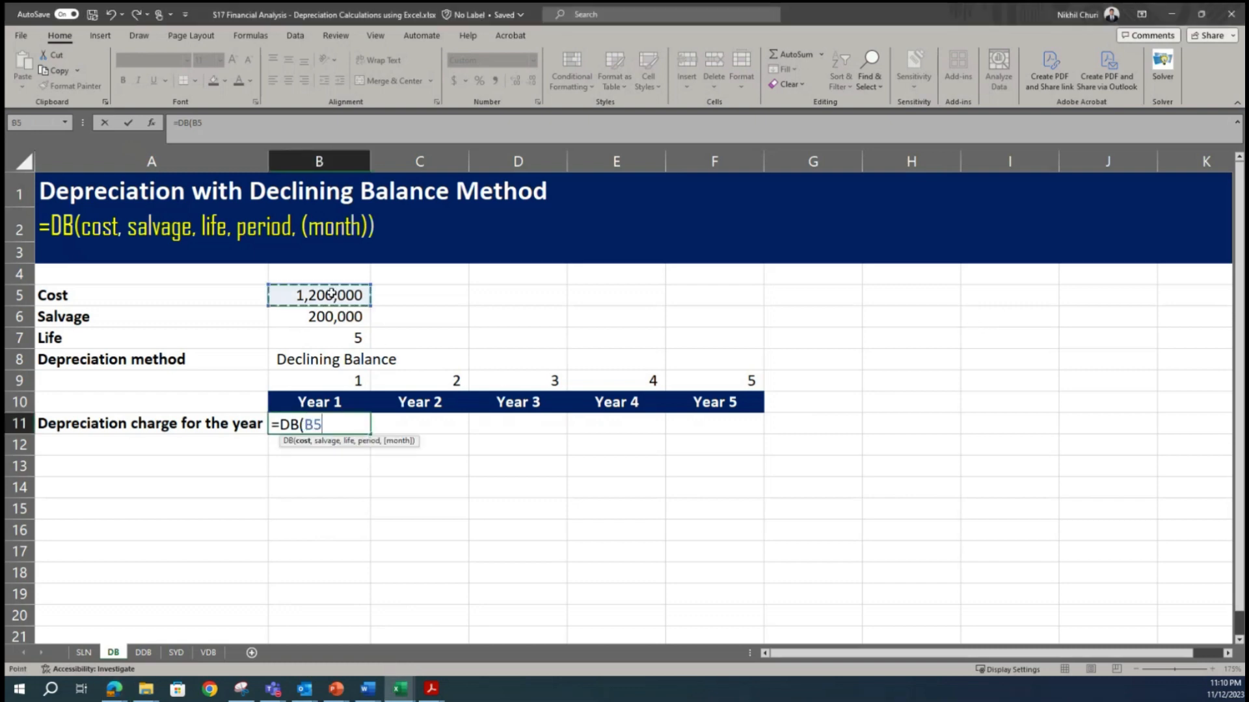
text(,)
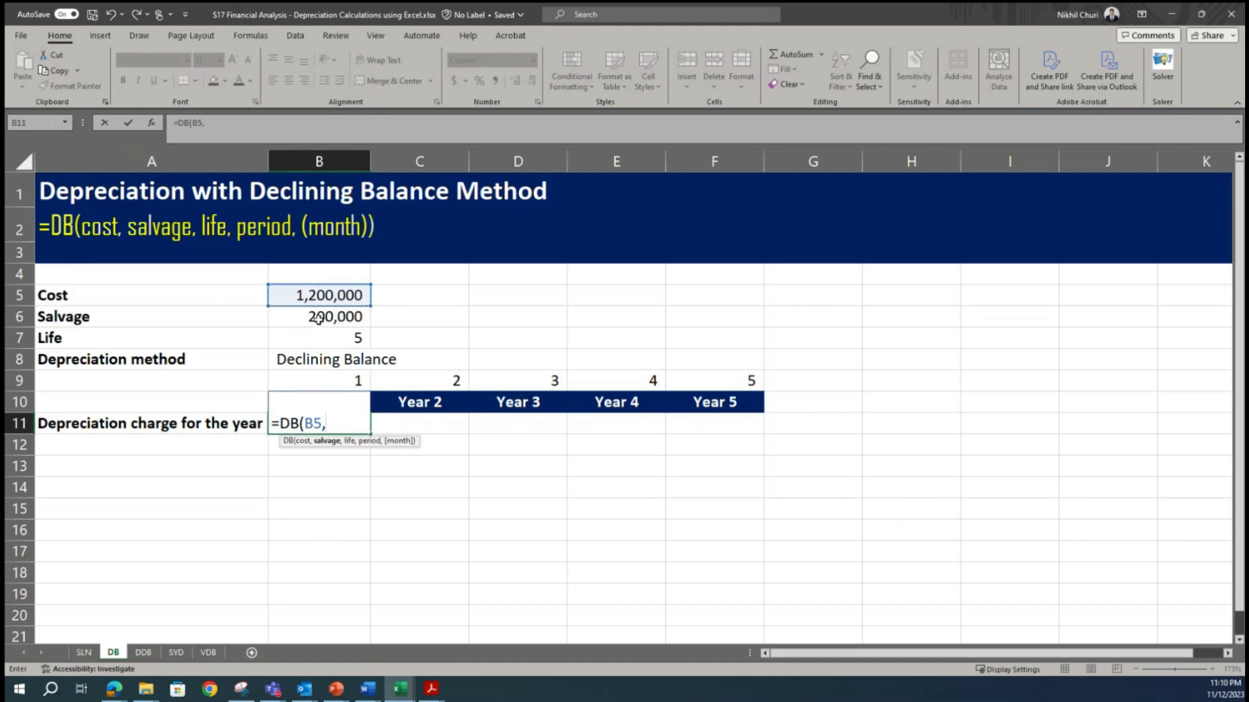
click(318, 320)
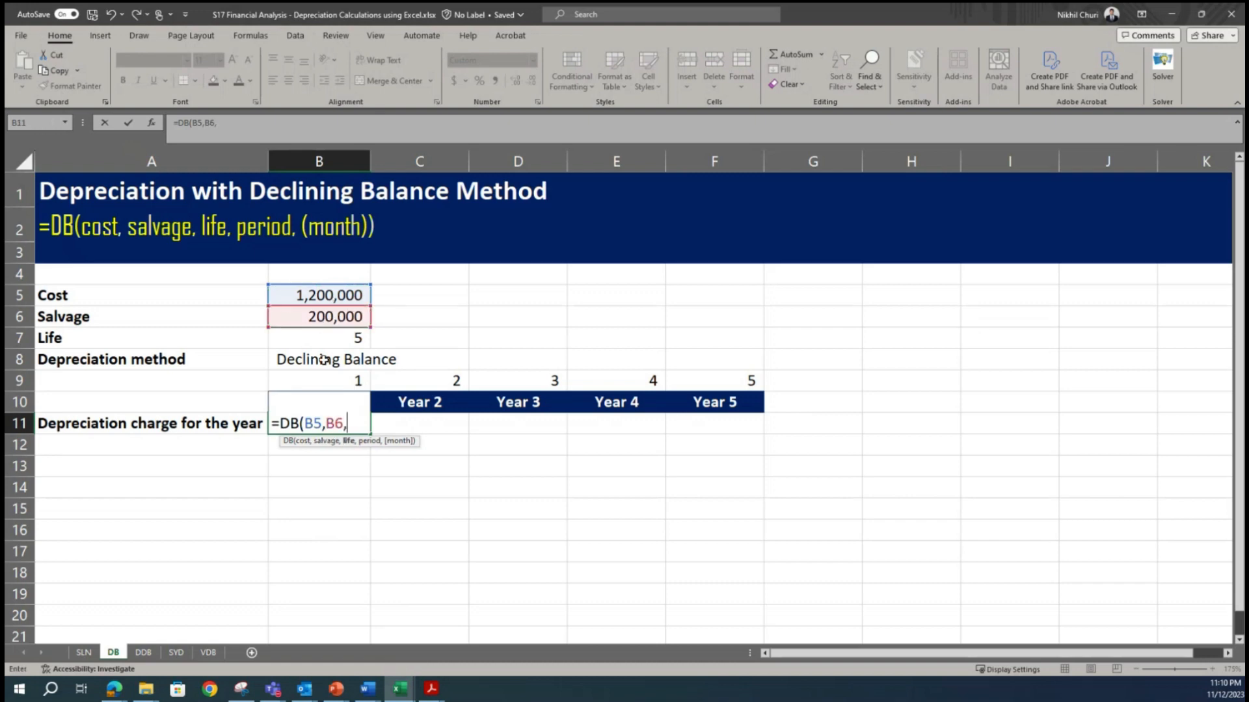
text(,)
click(326, 342)
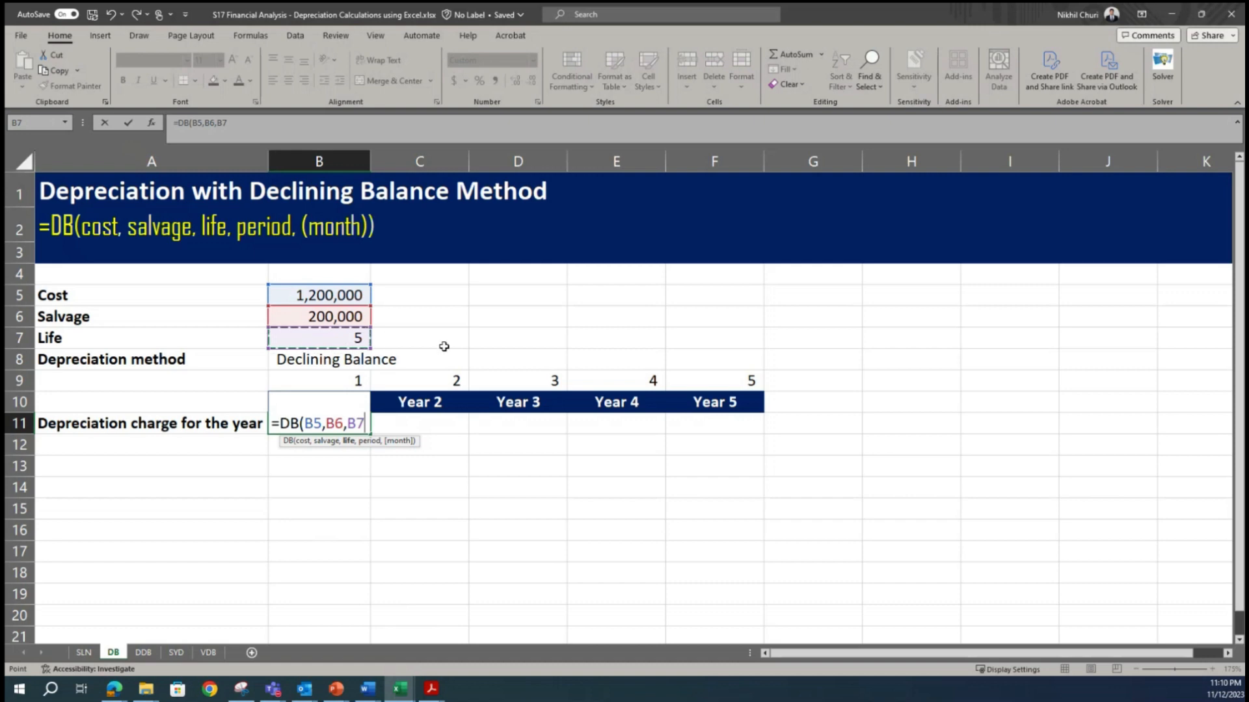
text(,)
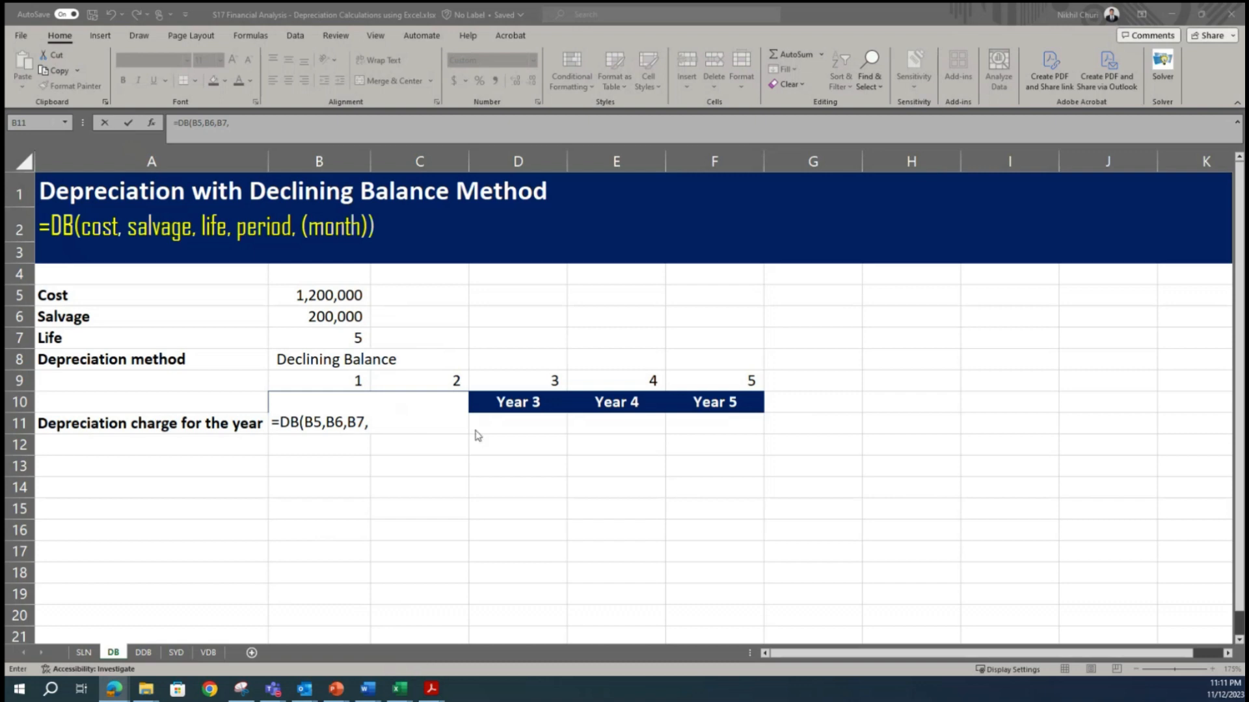
click(355, 380)
click(354, 380)
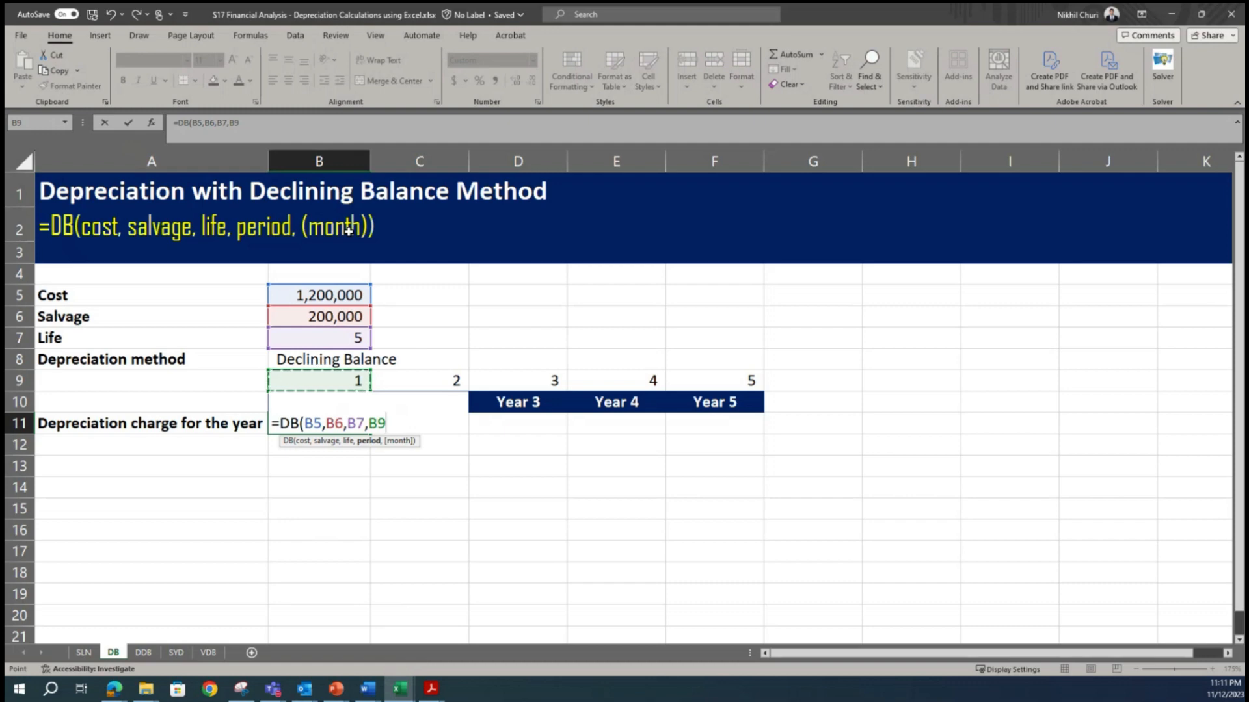
text())
key(Return)
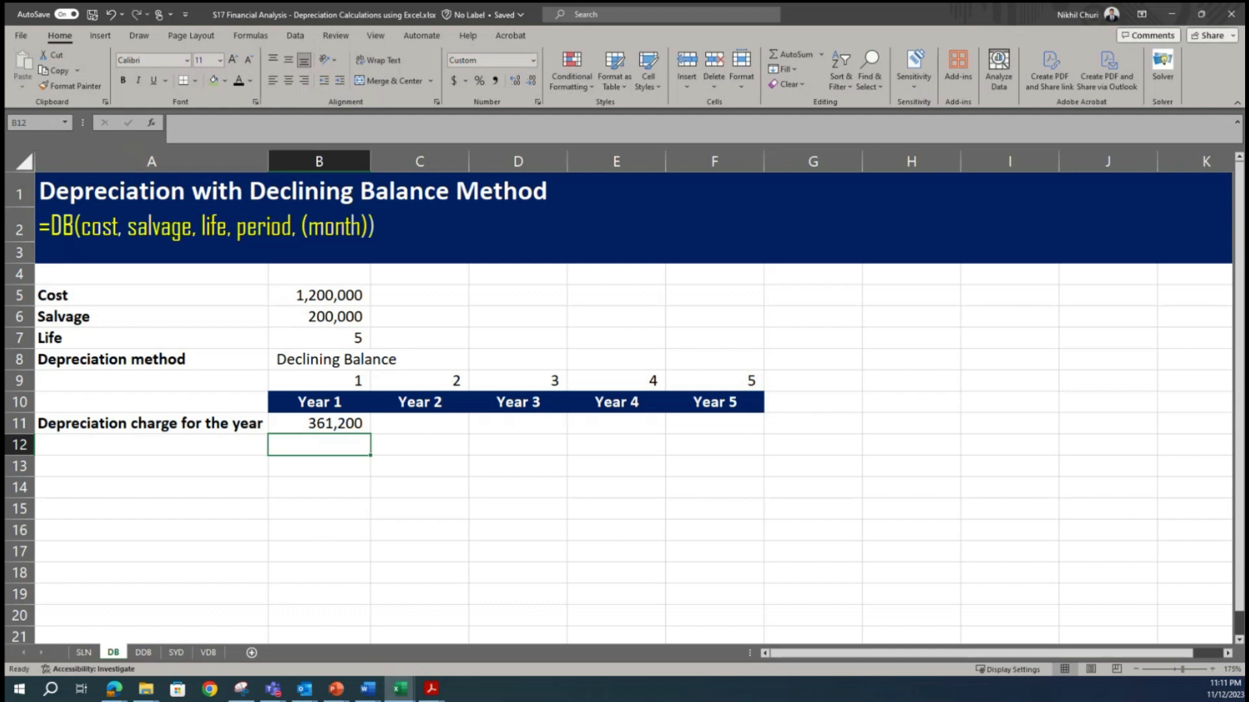
click(848, 525)
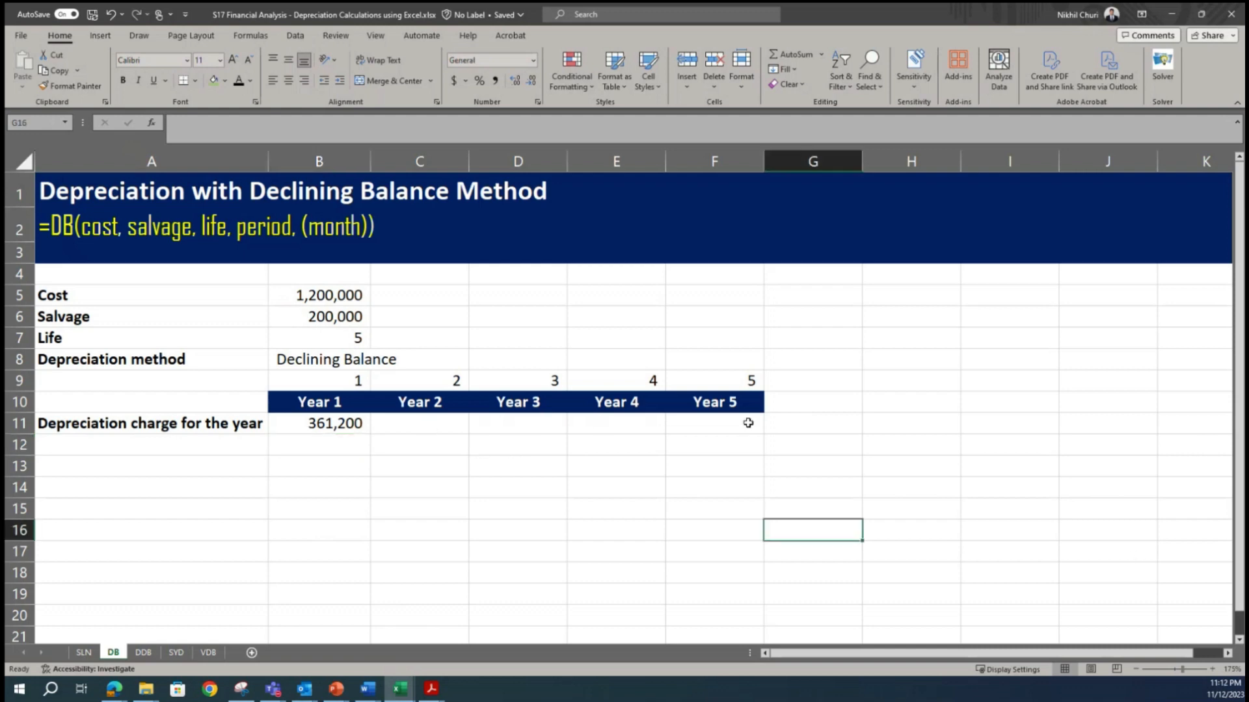
Make the cost, salvage and life references in the Year 1 formula absolute so it reads =DB($B$5,$B$6,$B$7,B9)
click(344, 424)
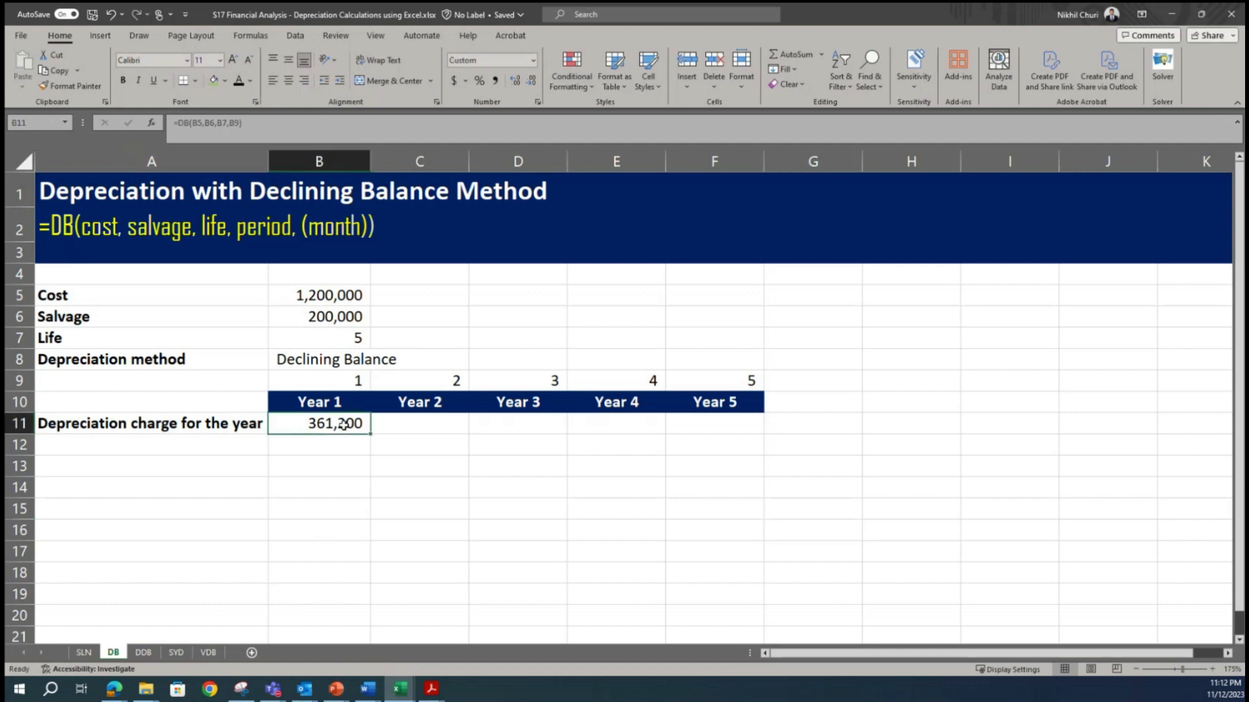
double_click(343, 424)
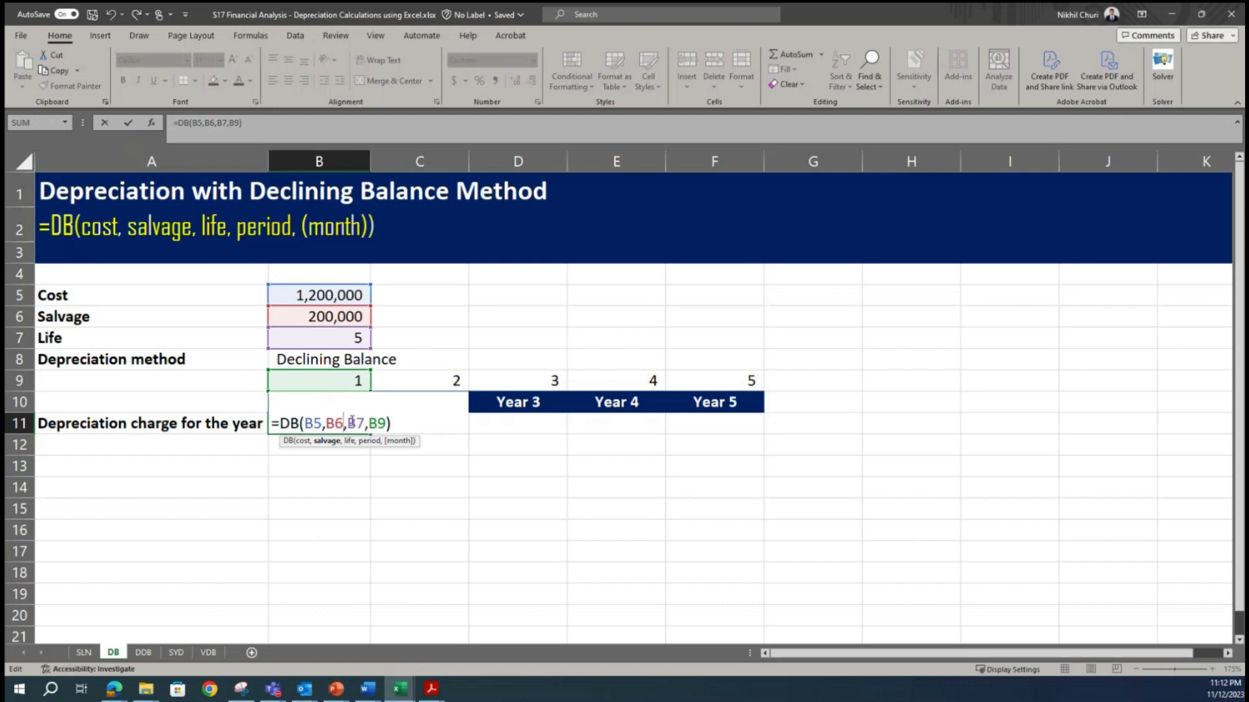
click(315, 419)
key(F4)
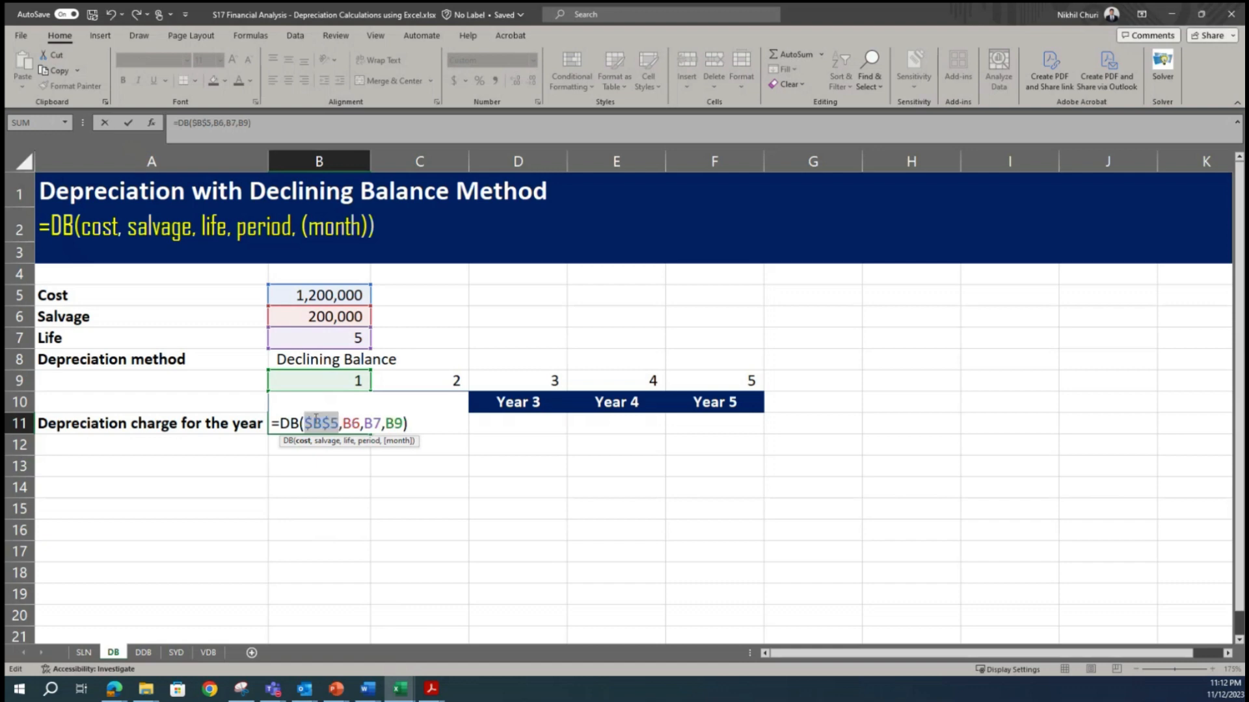
click(350, 423)
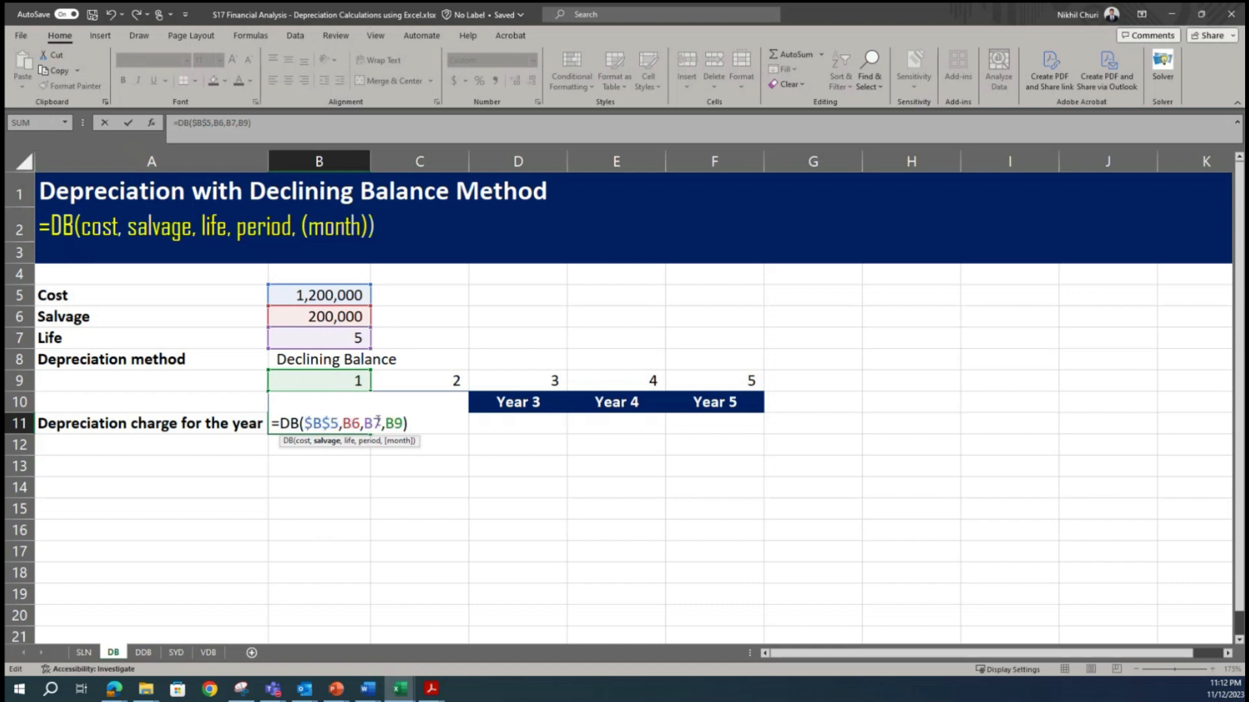
key(F4)
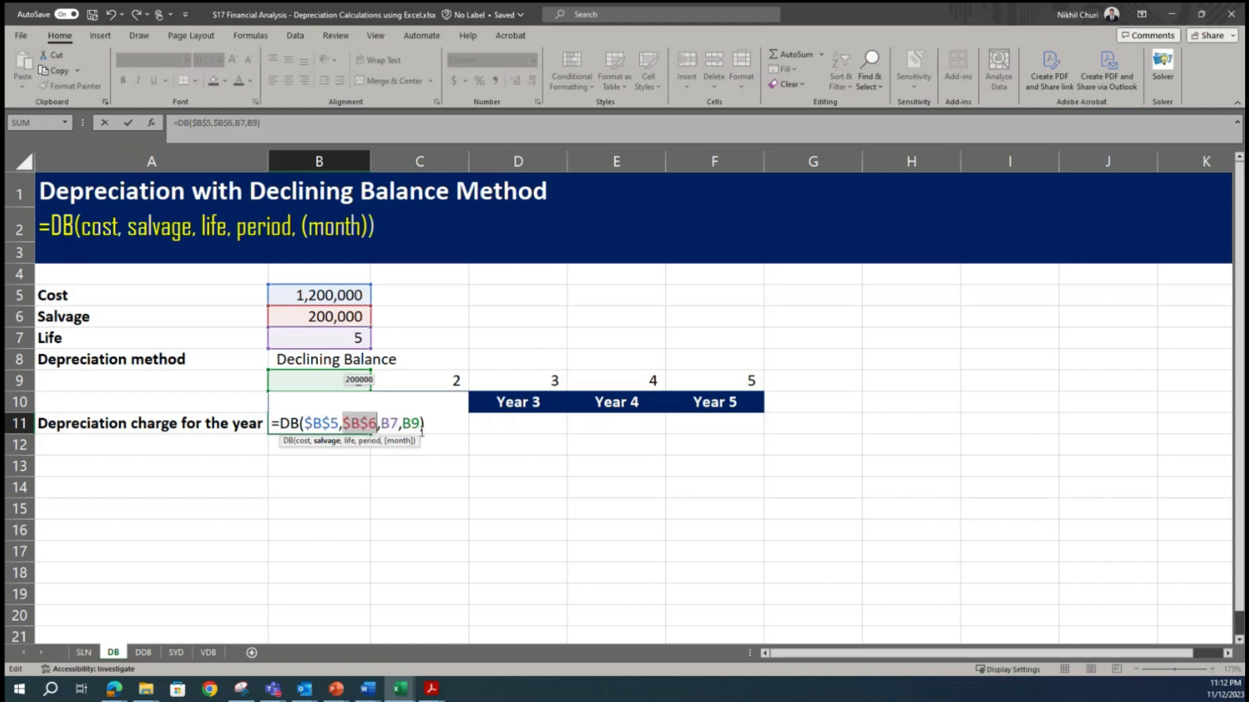
click(392, 423)
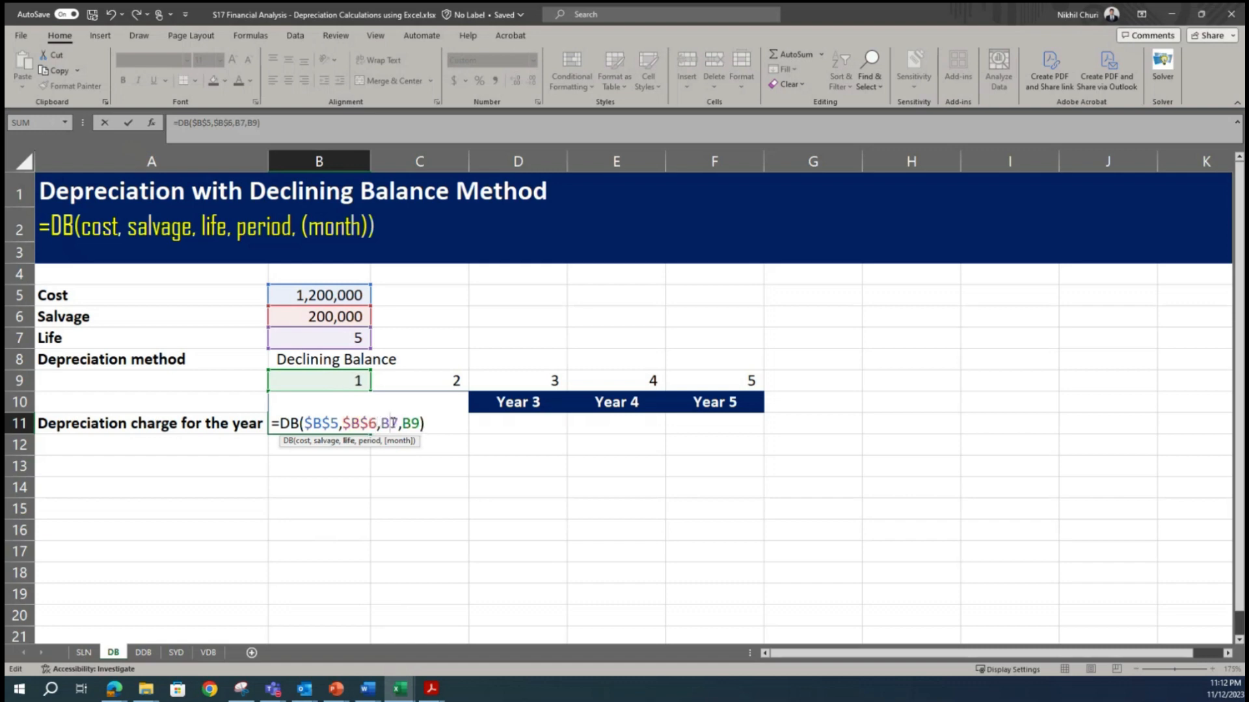
key(F4)
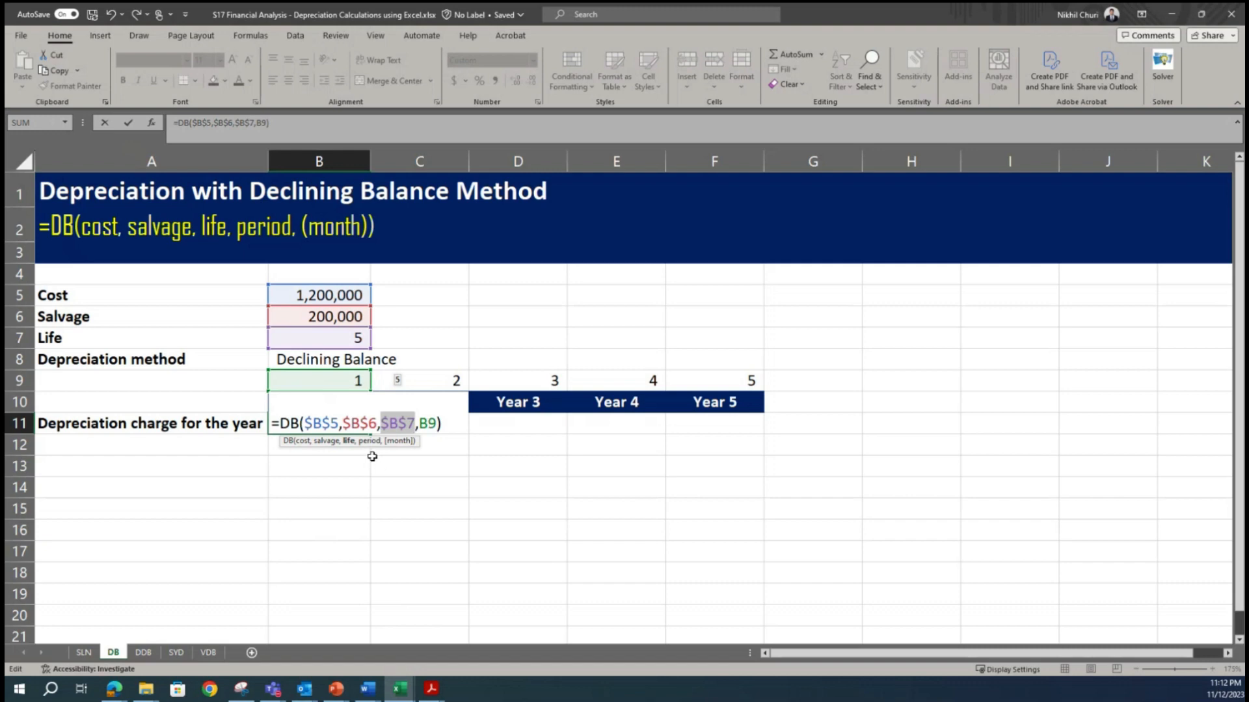
key(Return)
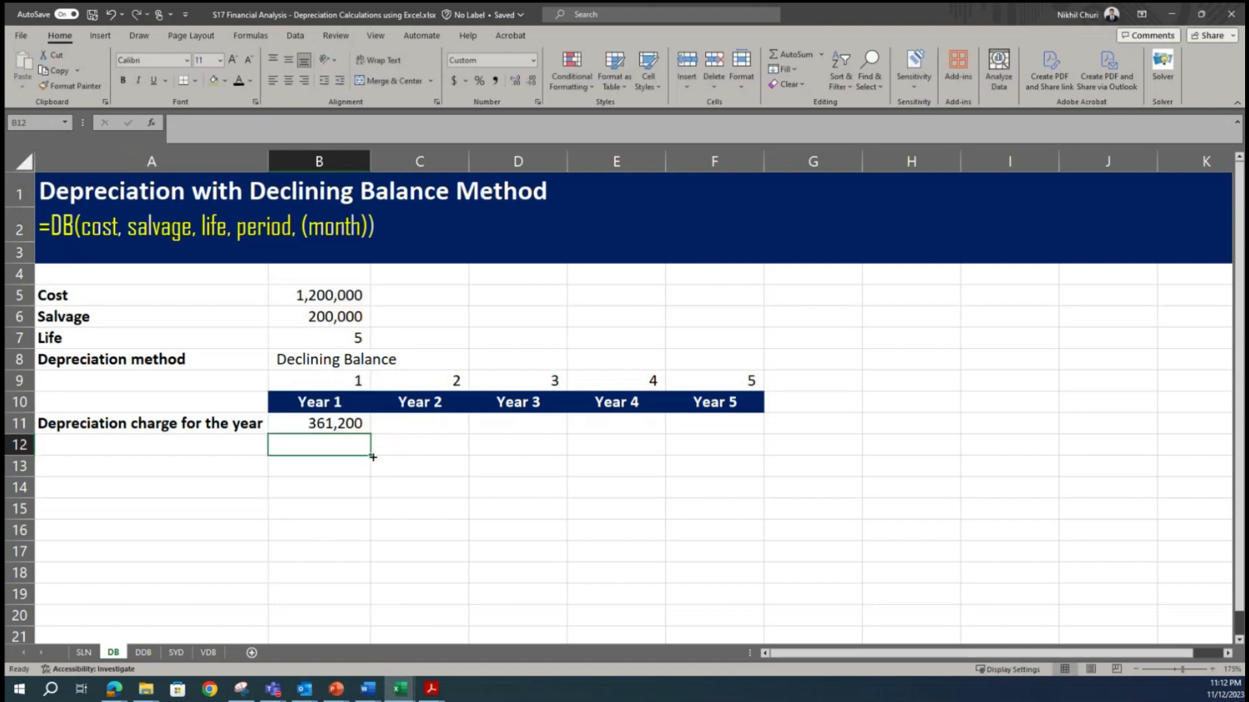
Copy the Year 1 declining balance formula from B11 to the Year 2 through Year 5 cells, C11:F11
click(350, 423)
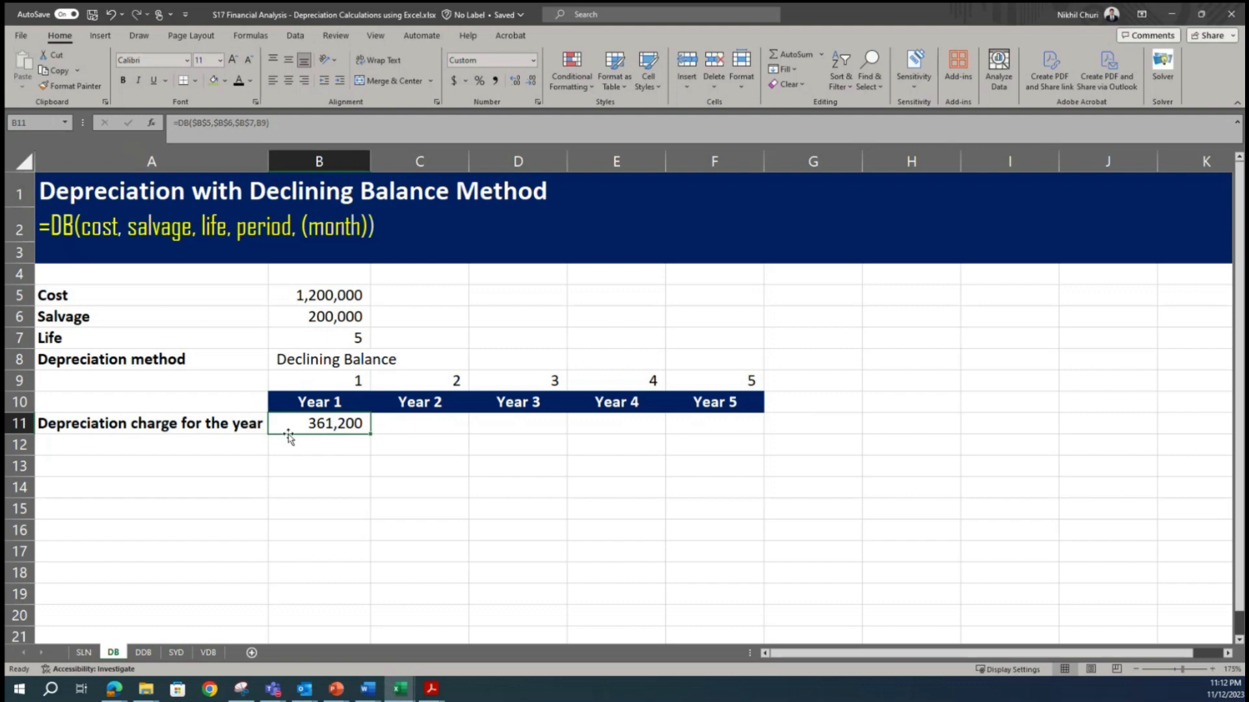
key(ctrl+c)
drag(390, 420, 719, 416)
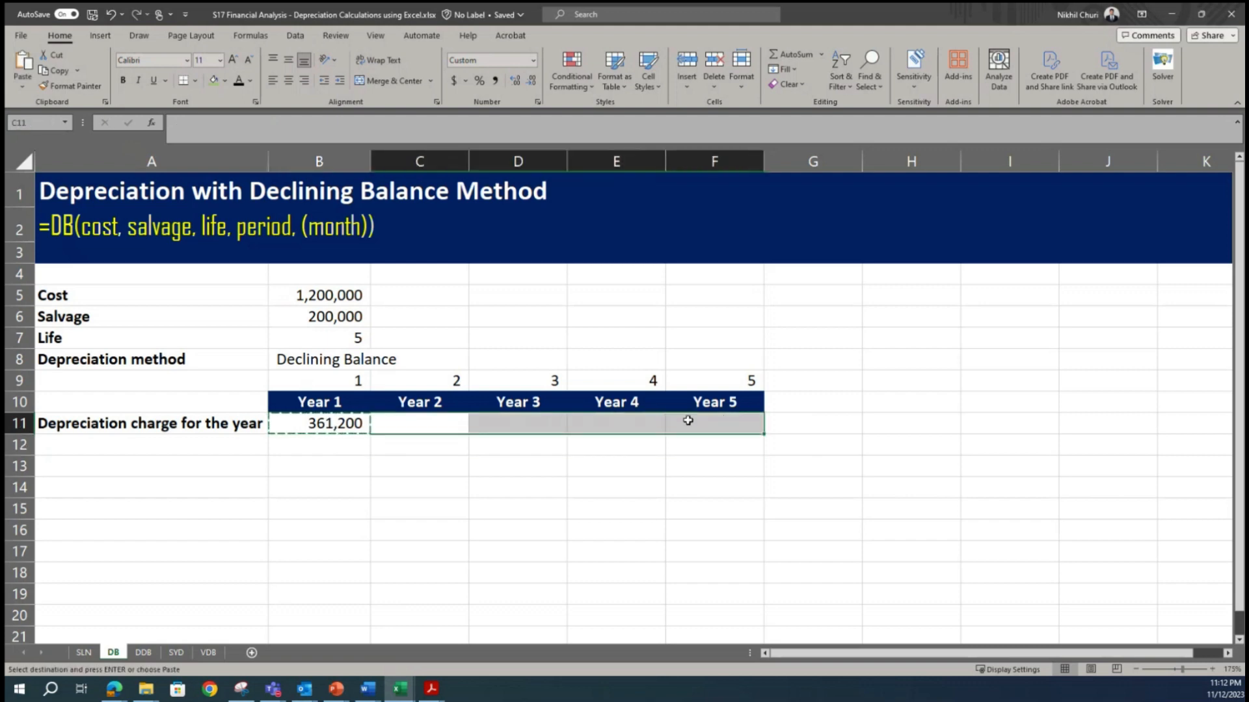
key(ctrl+v)
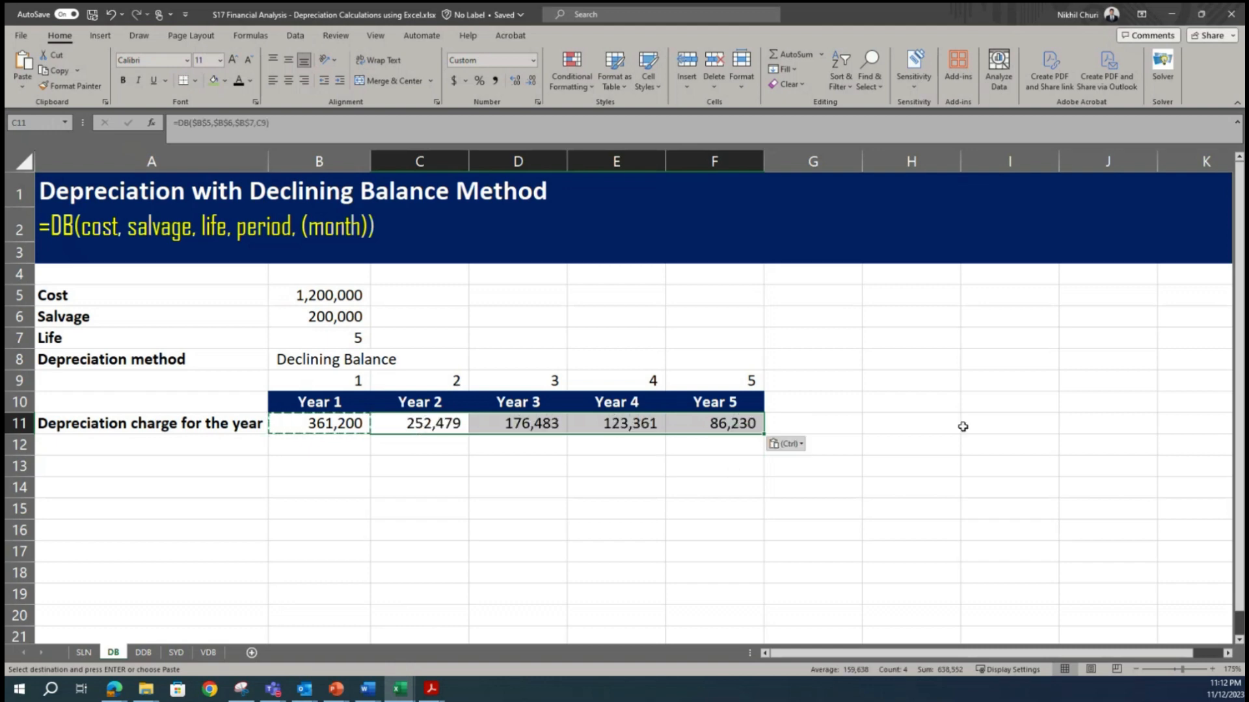
click(677, 552)
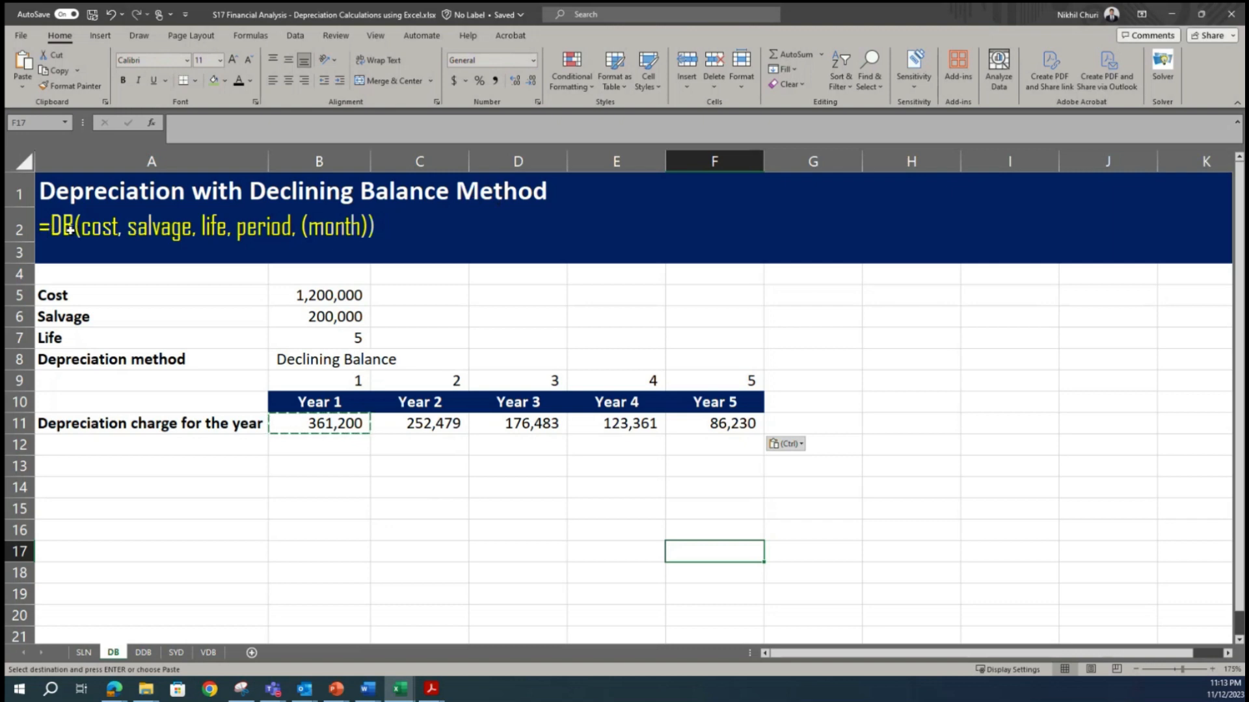
click(272, 692)
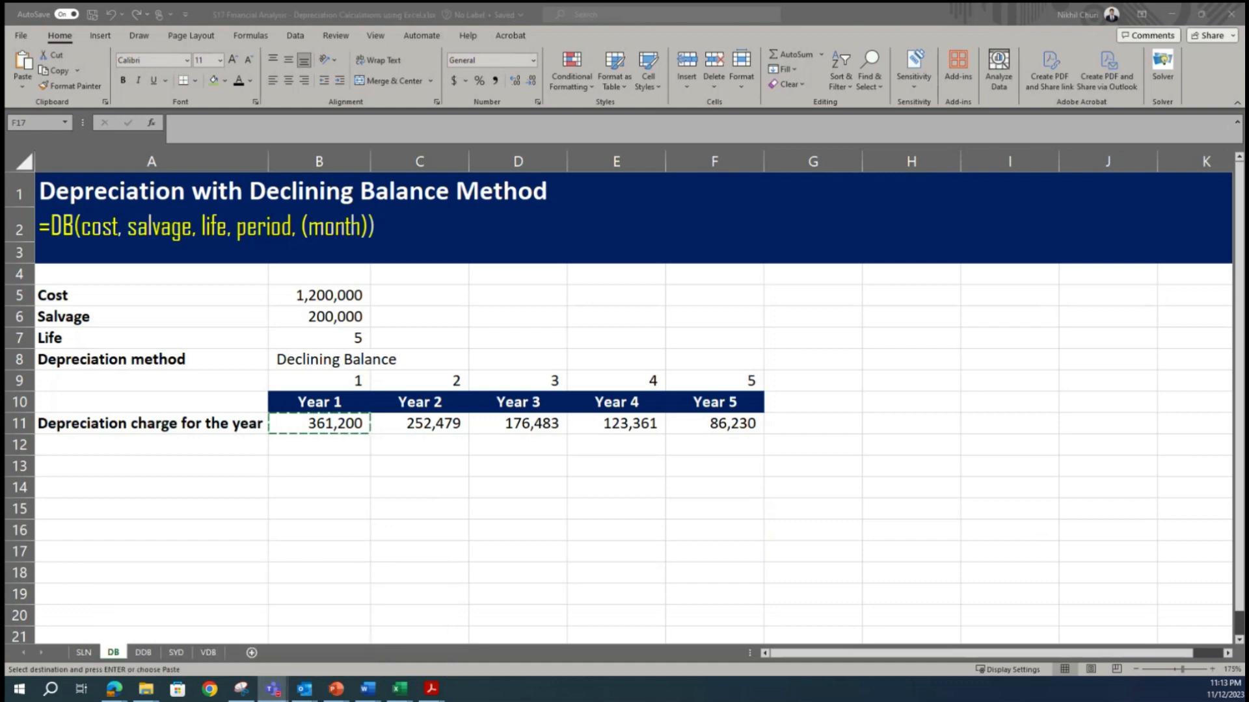
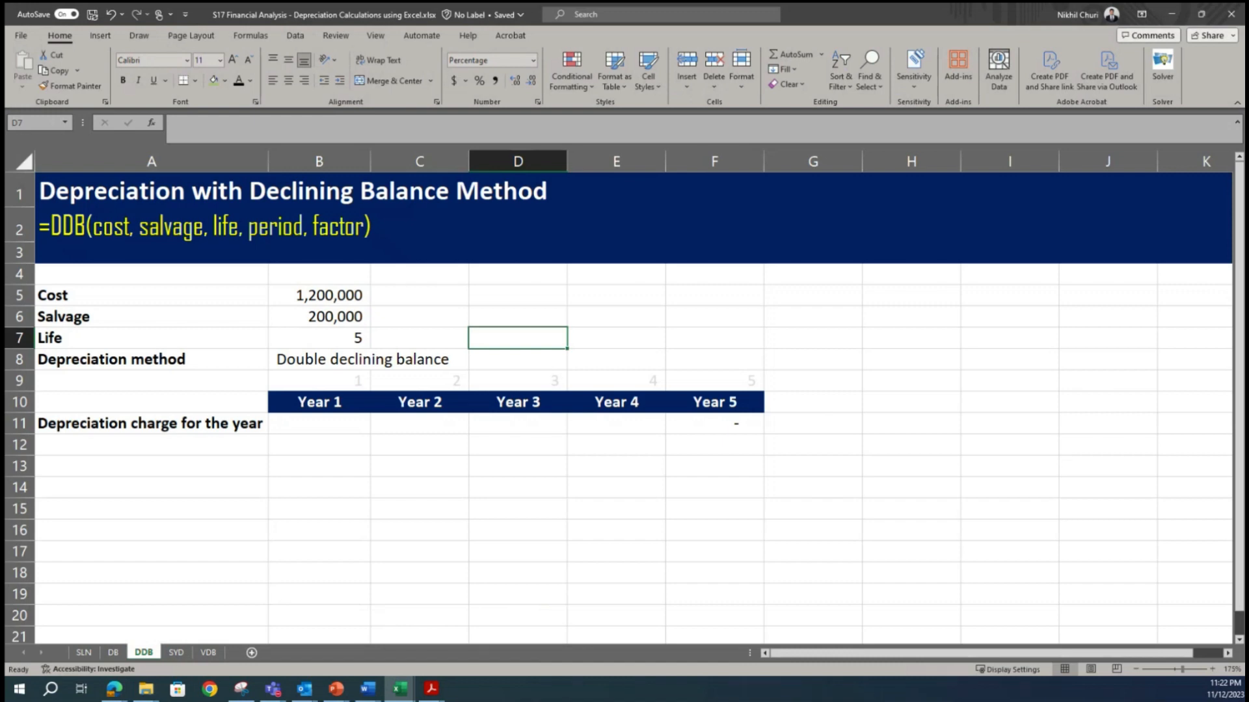
Start a DDB formula in the Year 1 depreciation charge cell, B11, of the DDB sheet
key(alt+Tab)
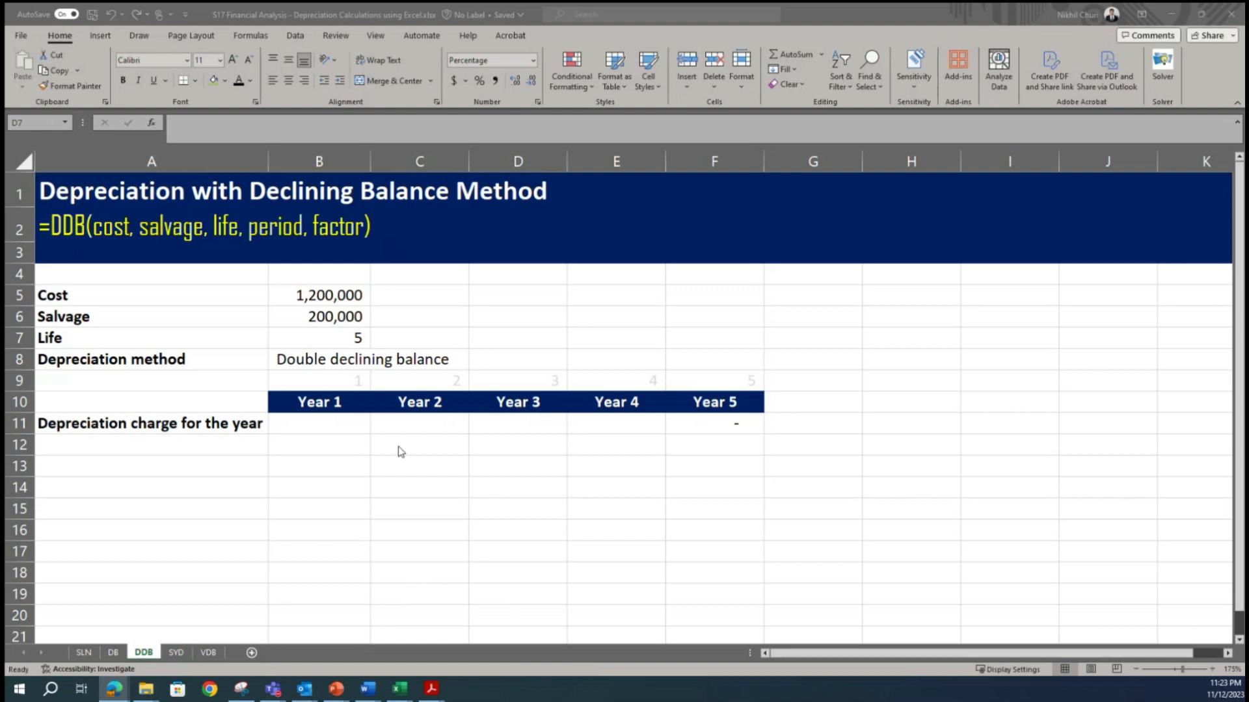
click(342, 435)
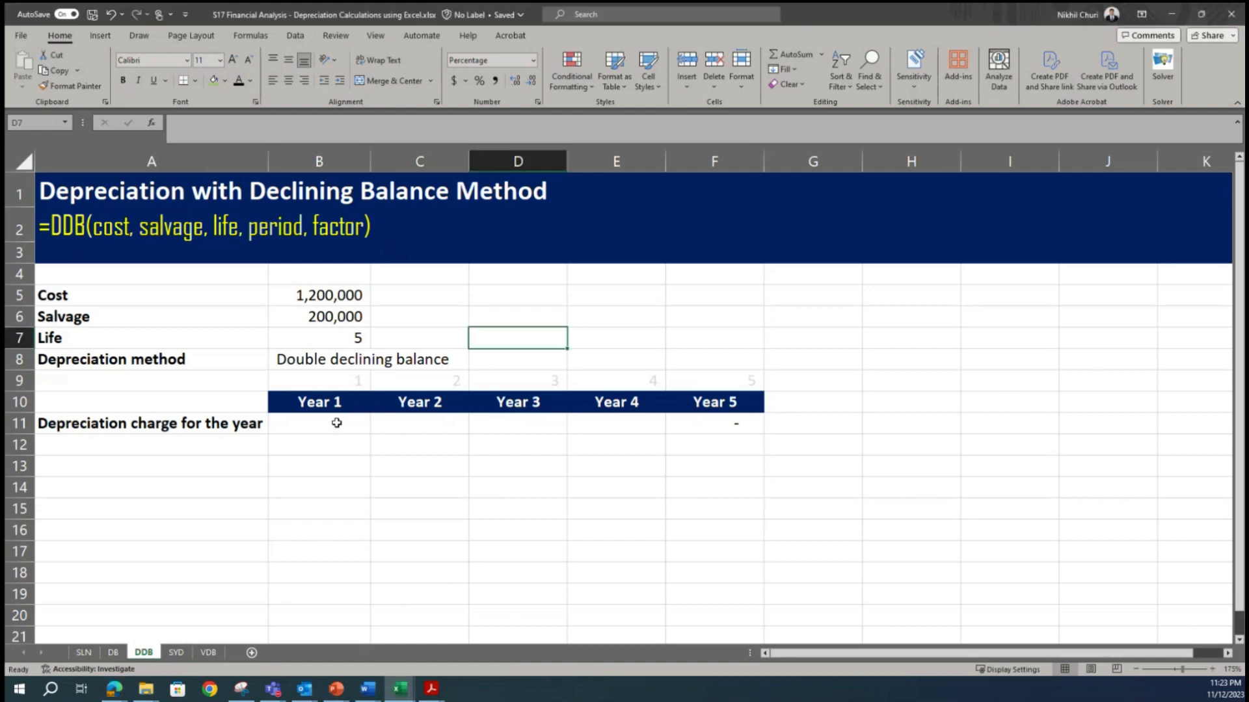
click(338, 423)
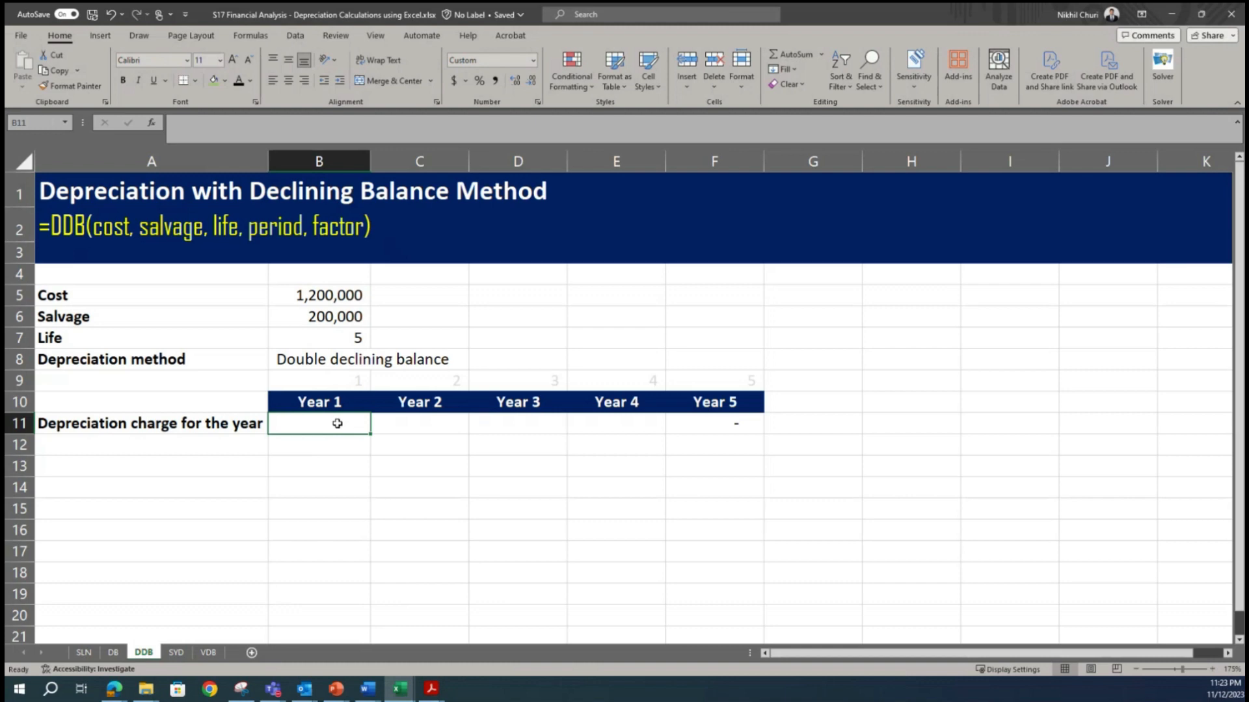
text(=)
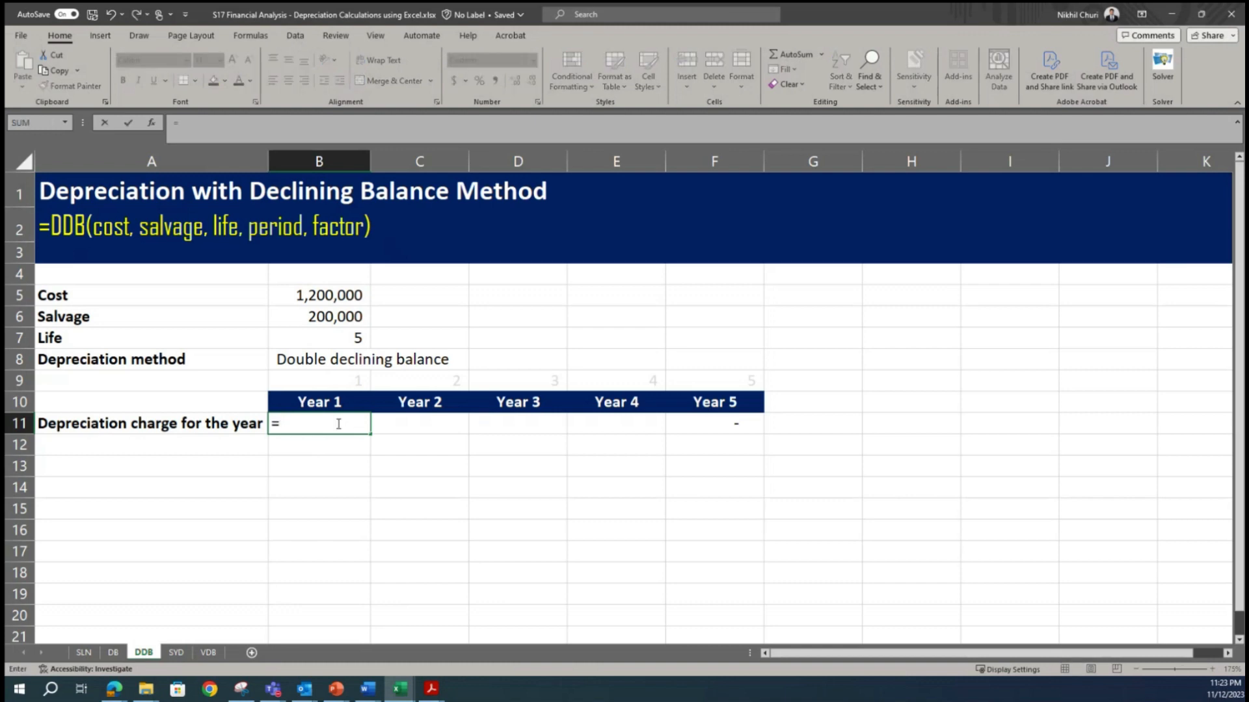
text(ddb)
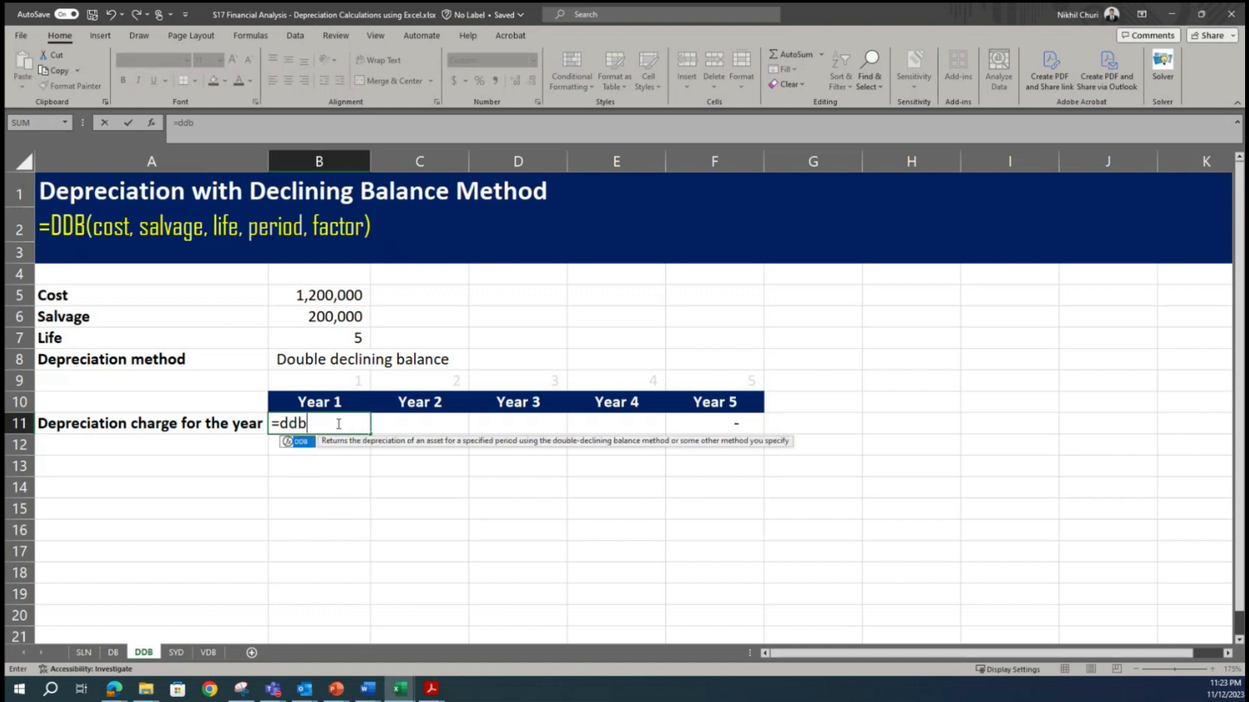
key(Tab)
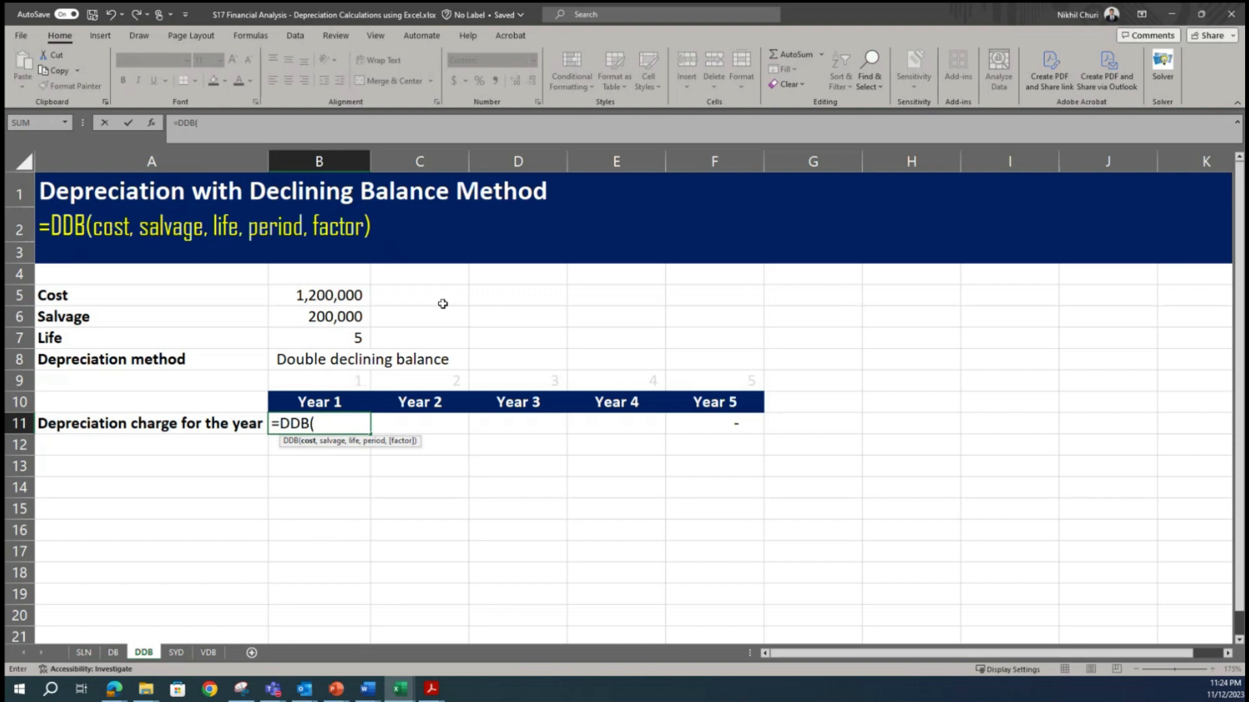
Complete the Year 1 DDB formula with B5 as cost, B6 as salvage, B7 as life, B9 as period and 2 as factor
click(344, 294)
text(,)
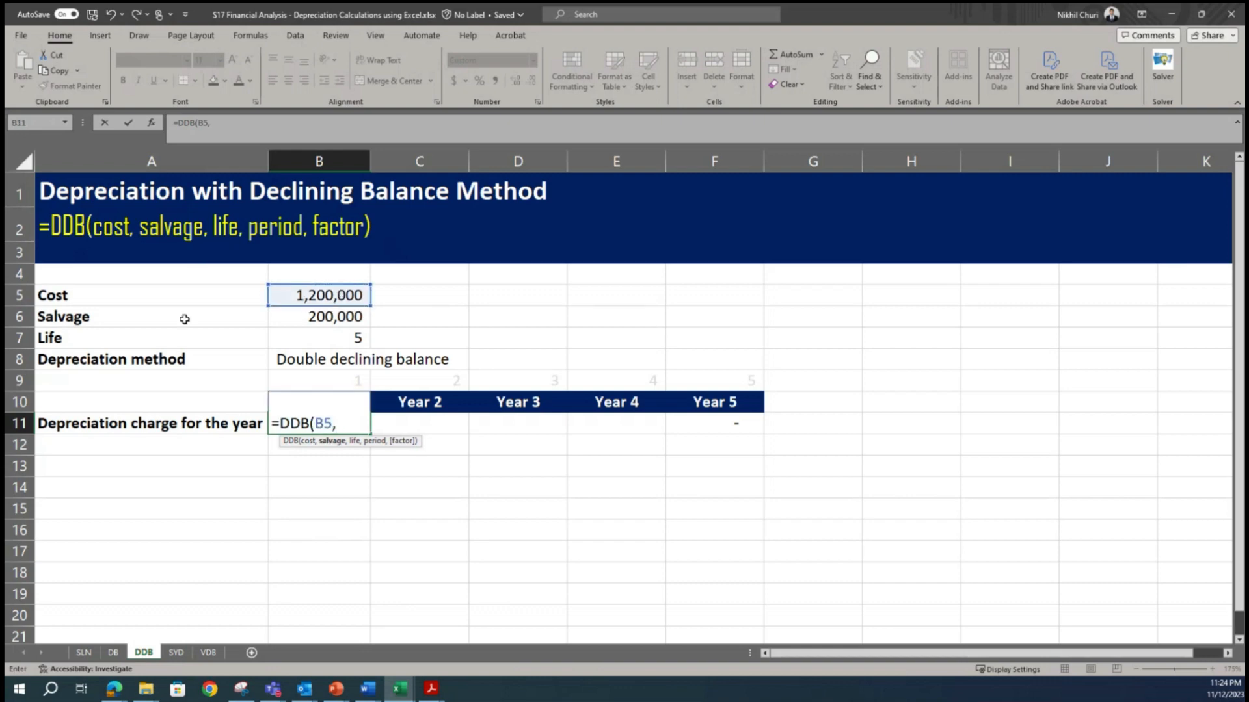
click(332, 323)
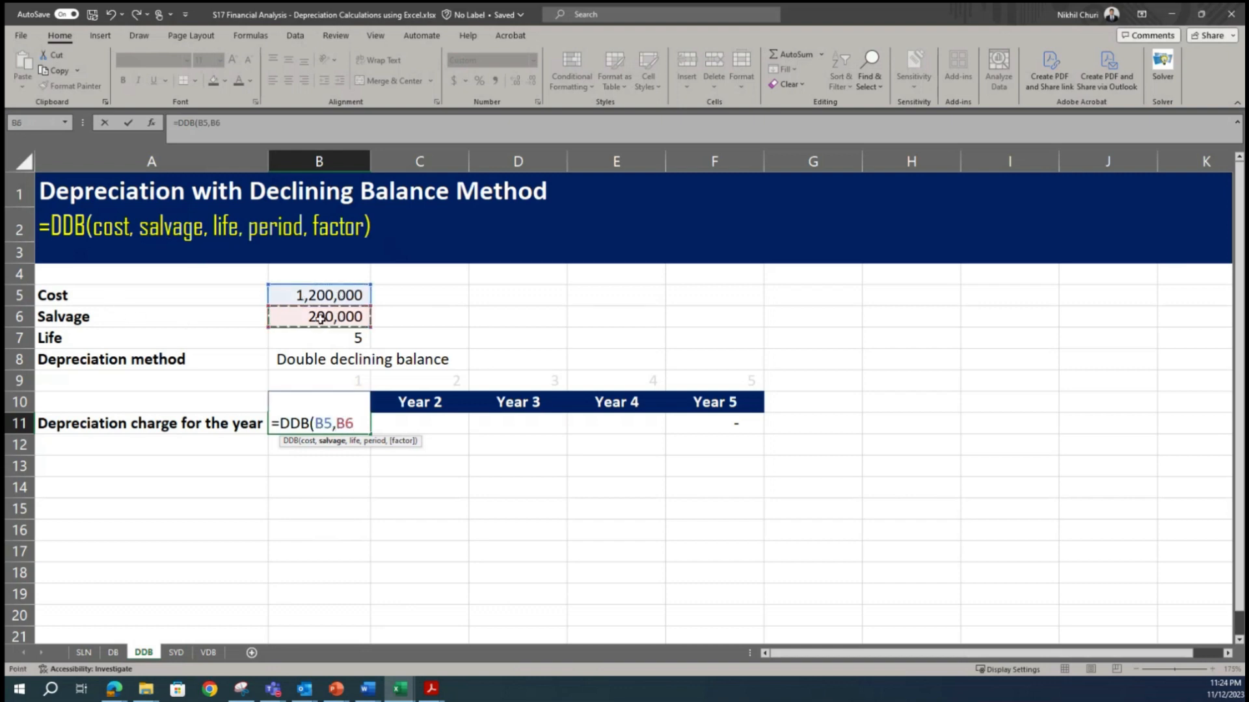
text(,)
click(345, 339)
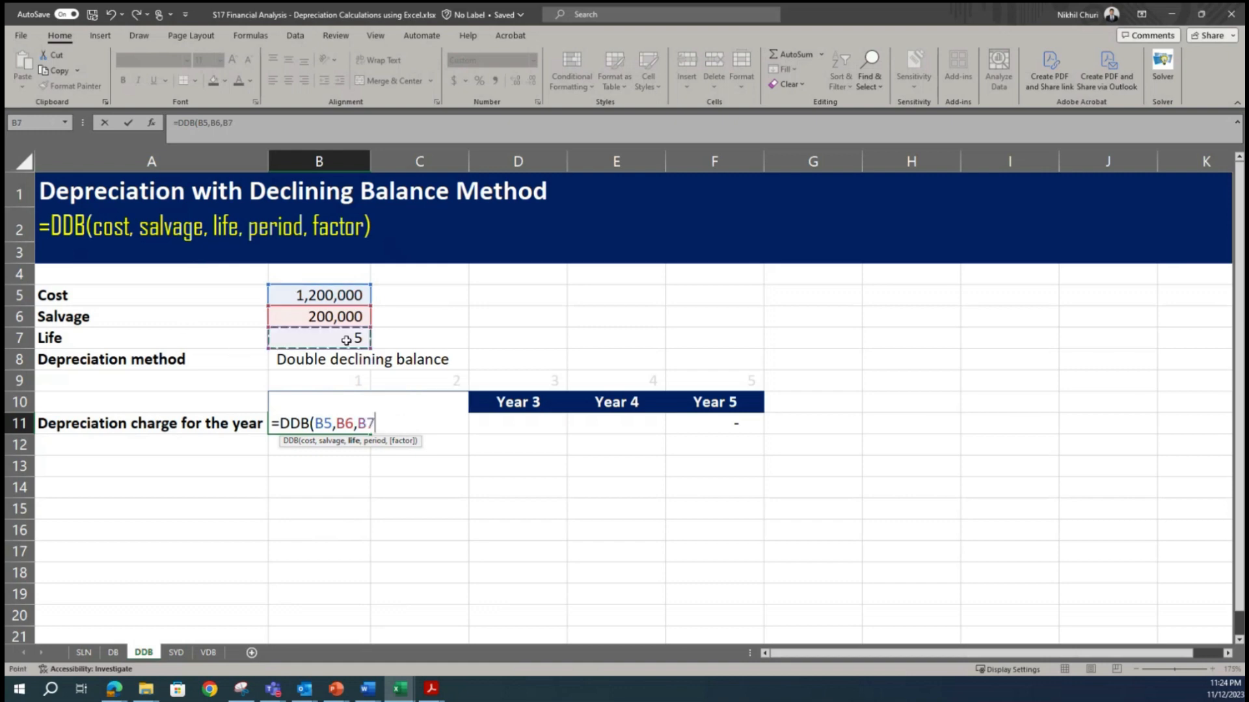
text(,)
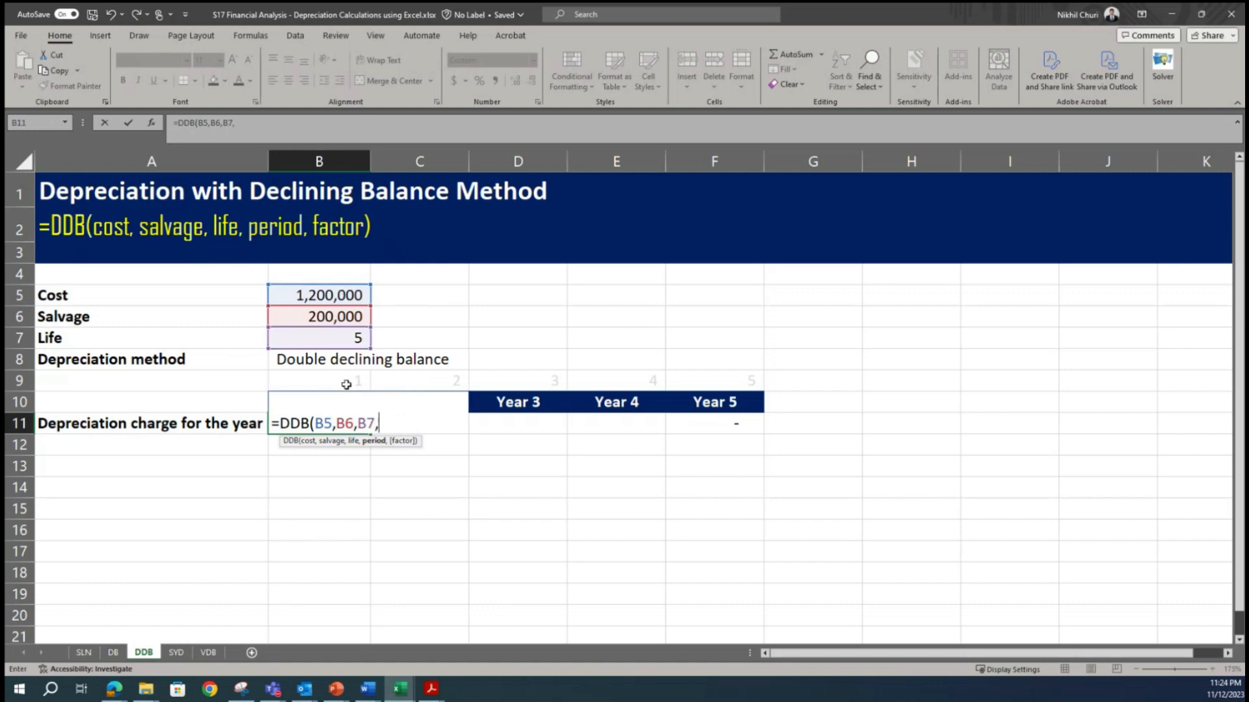
click(345, 382)
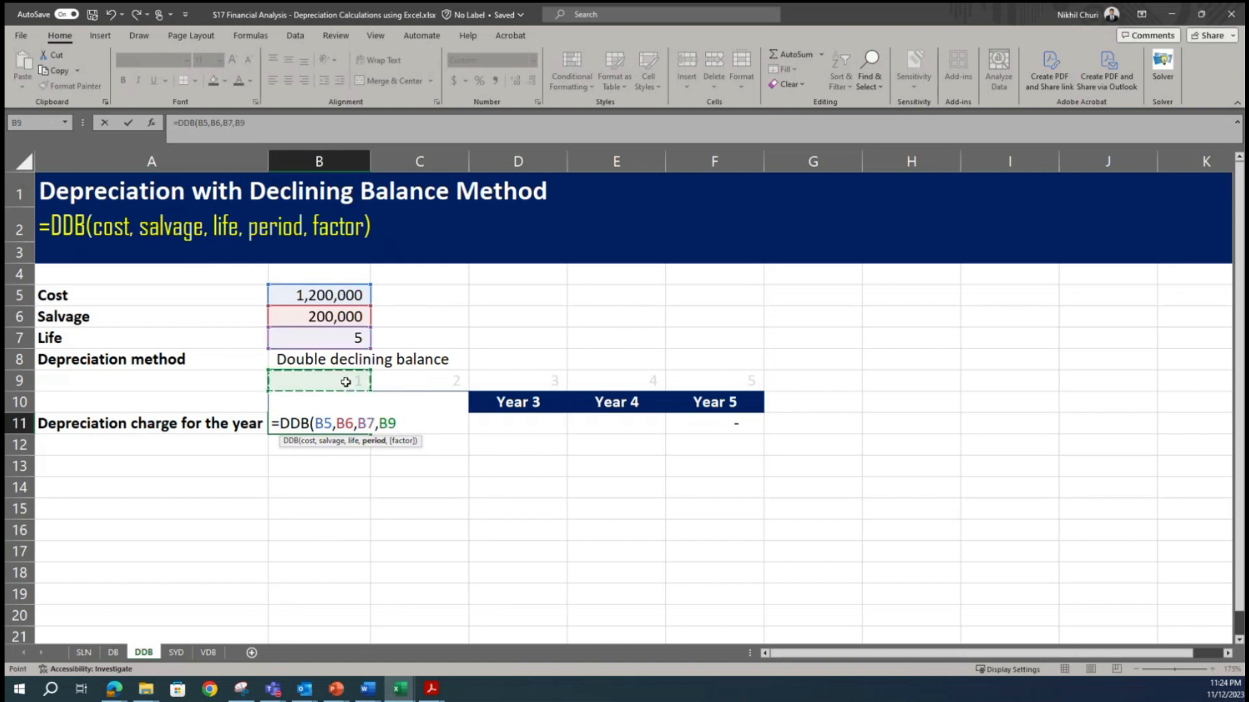
text(,)
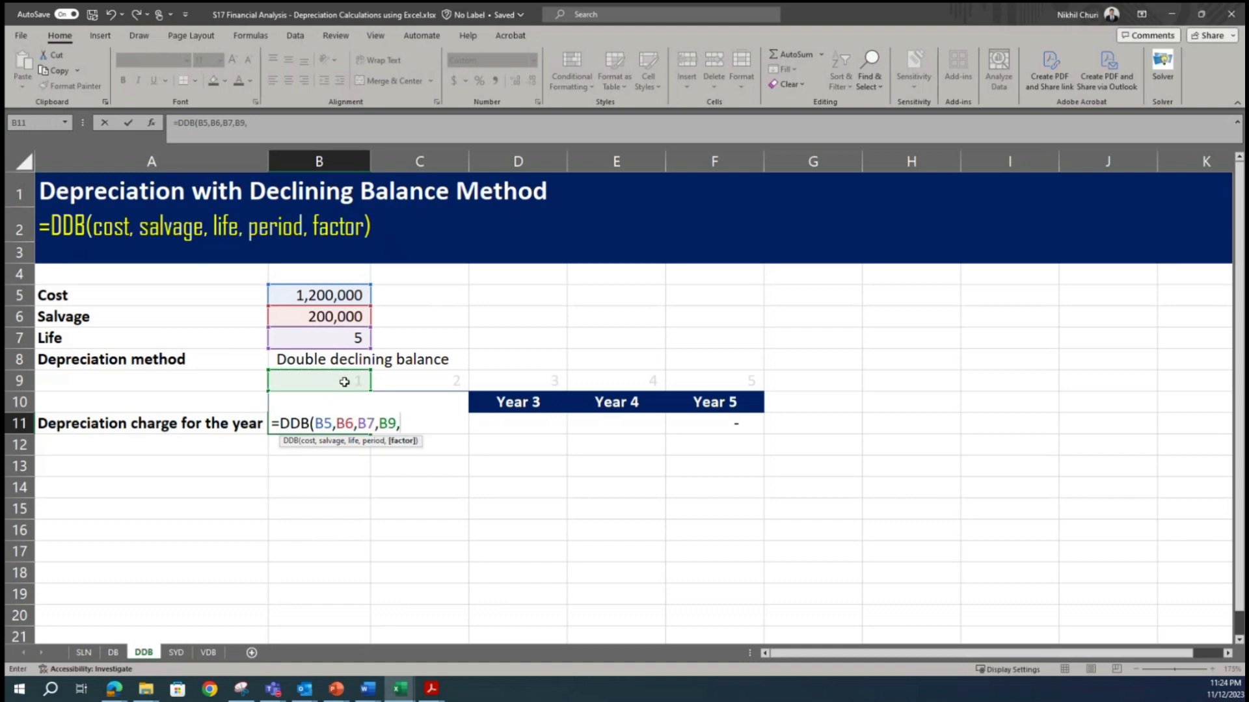
text(2))
key(Return)
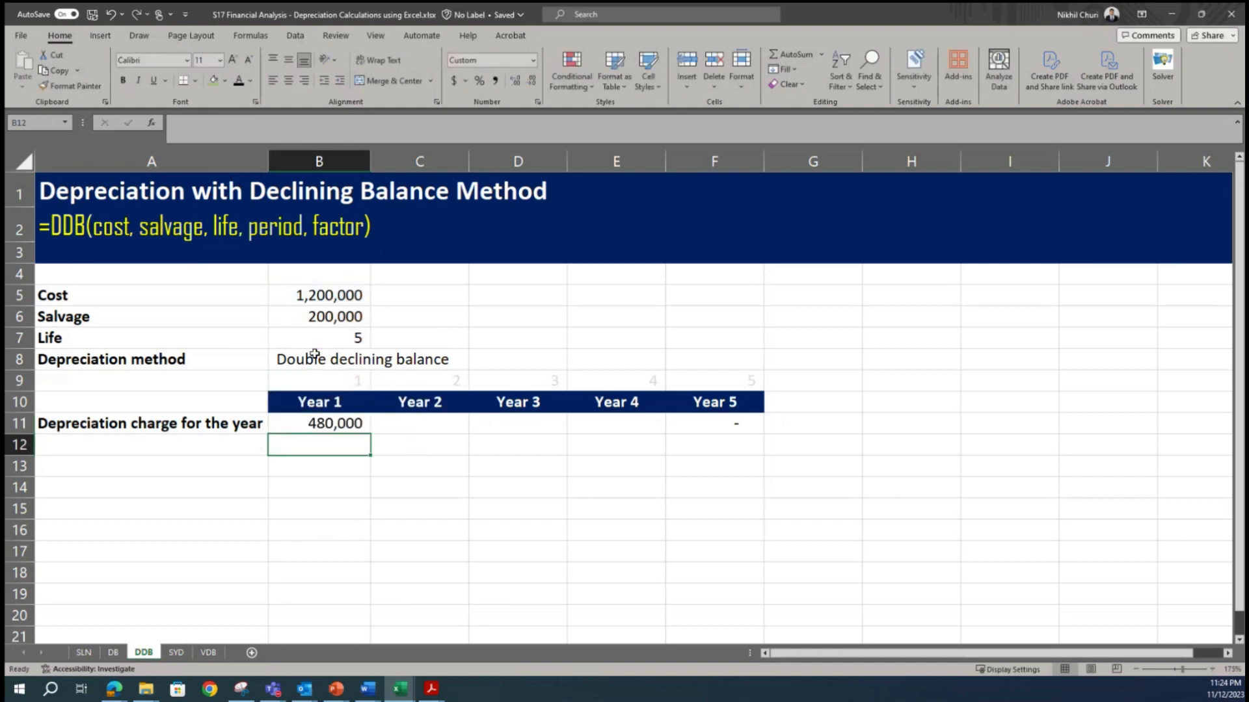
Make the cost, salvage and life references in the Year 1 formula absolute so it reads =DDB($B$5,$B$6,$B$7,B9,2)
click(349, 423)
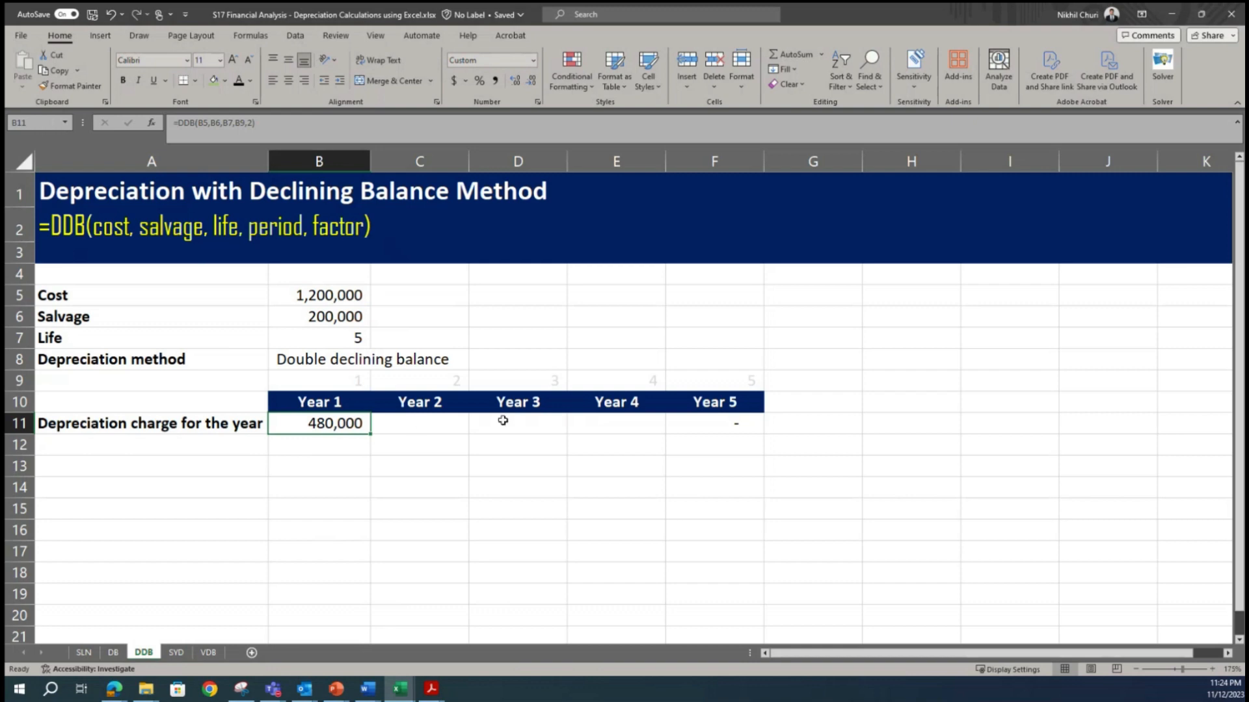
double_click(351, 423)
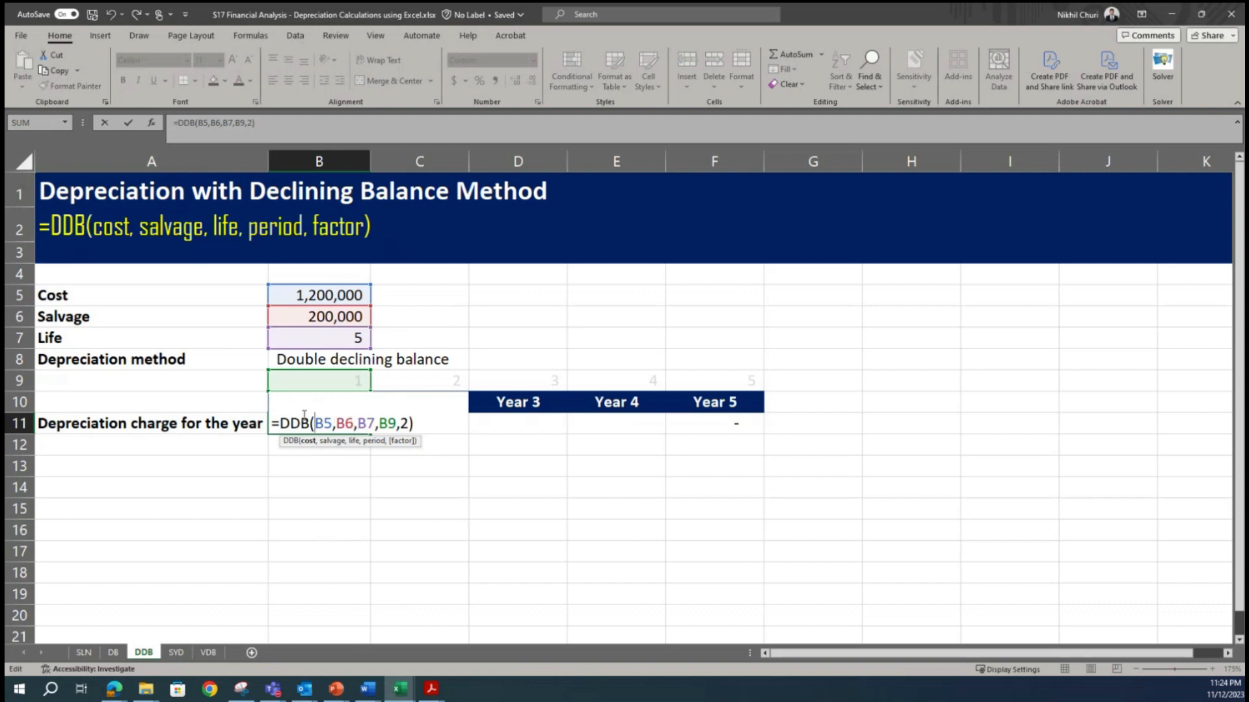
double_click(323, 424)
key(F4)
click(379, 423)
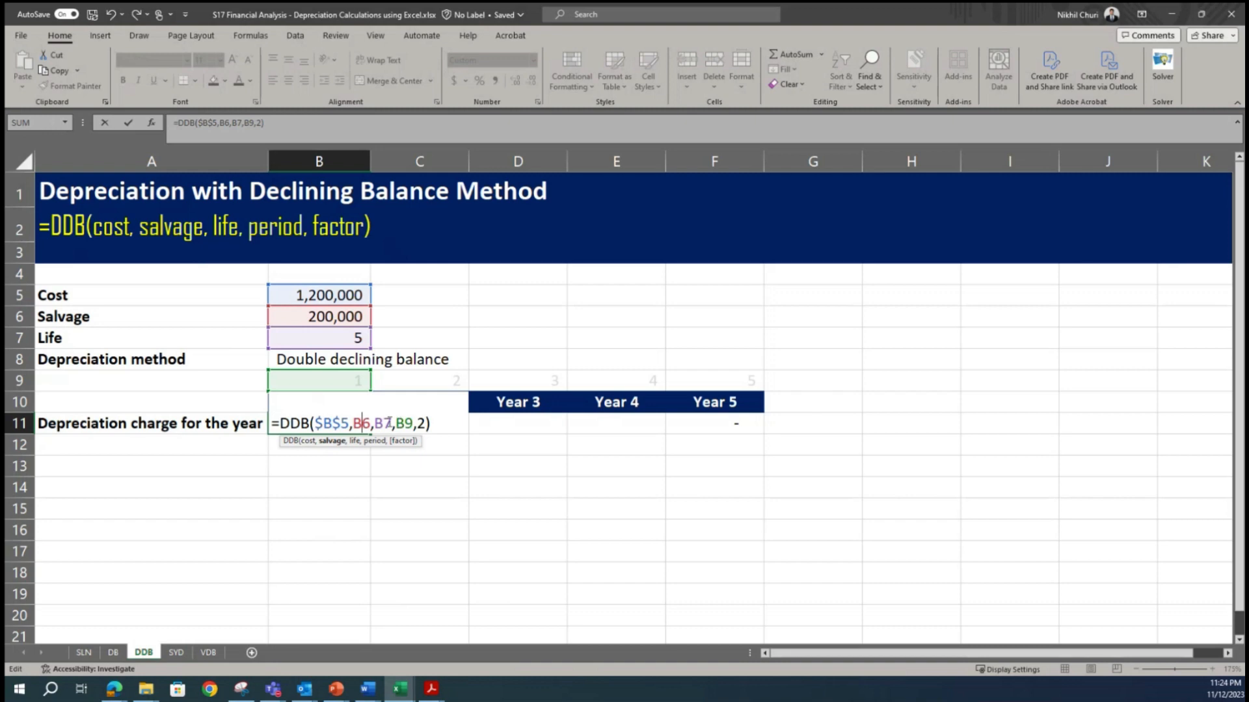
double_click(361, 422)
key(F4)
click(403, 423)
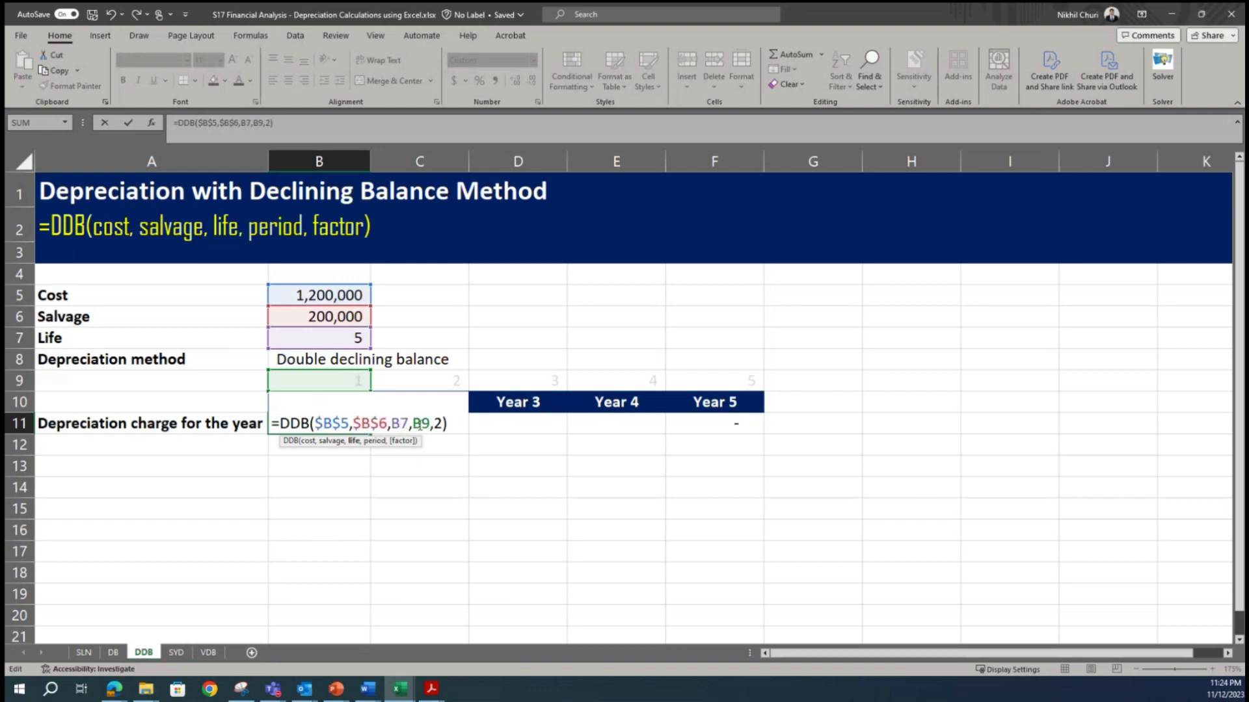
double_click(403, 424)
key(F4)
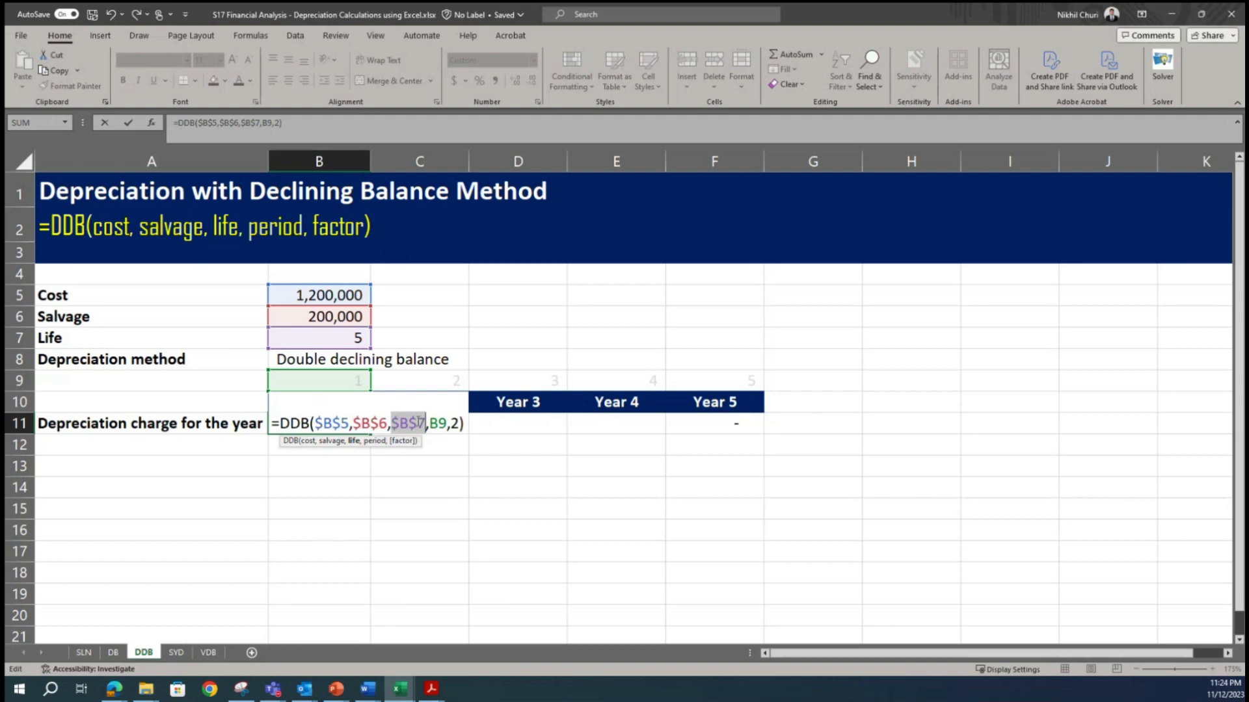
key(Return)
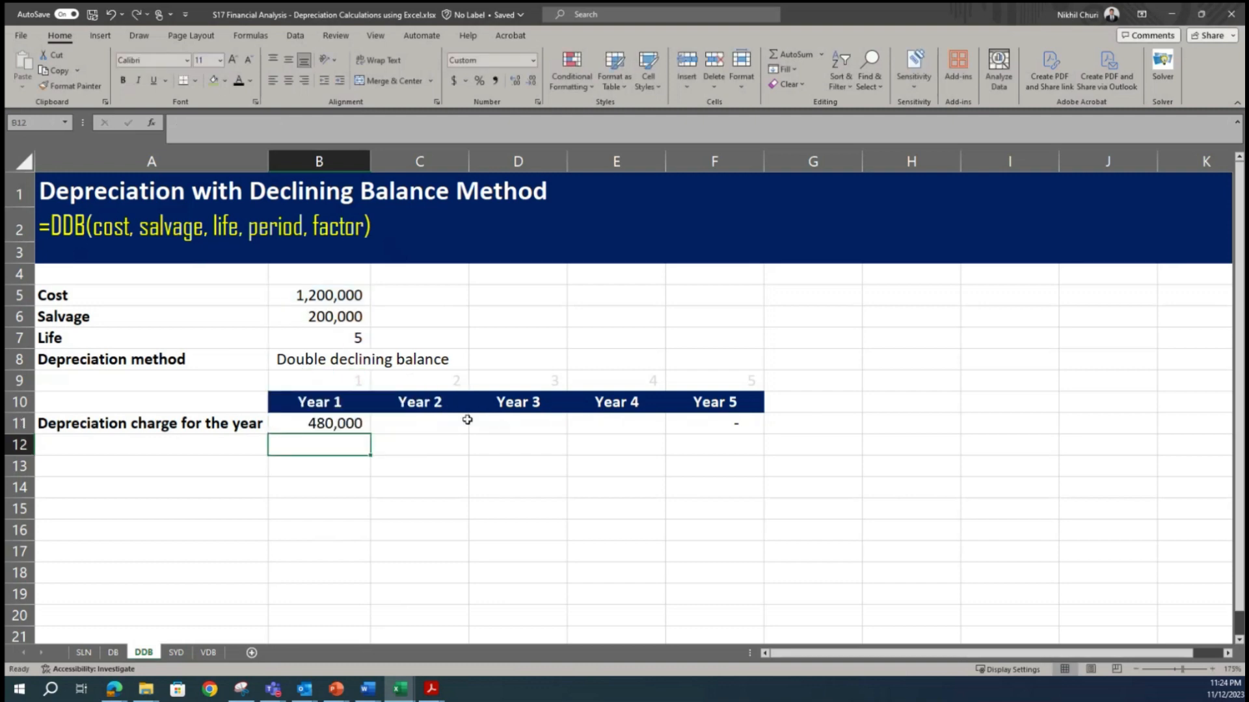
Copy the Year 1 double declining balance formula from B11 to the Year 2 through Year 5 cells, C11:F11
click(322, 423)
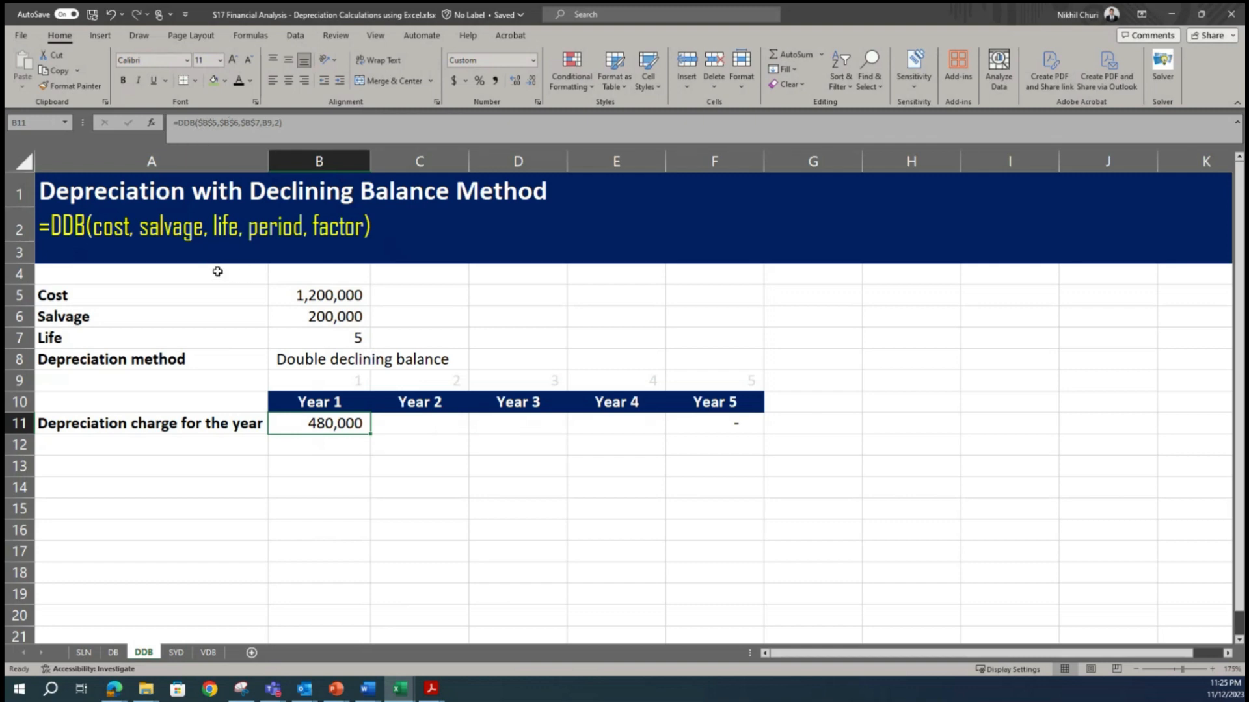
key(ctrl+c)
drag(419, 423, 703, 417)
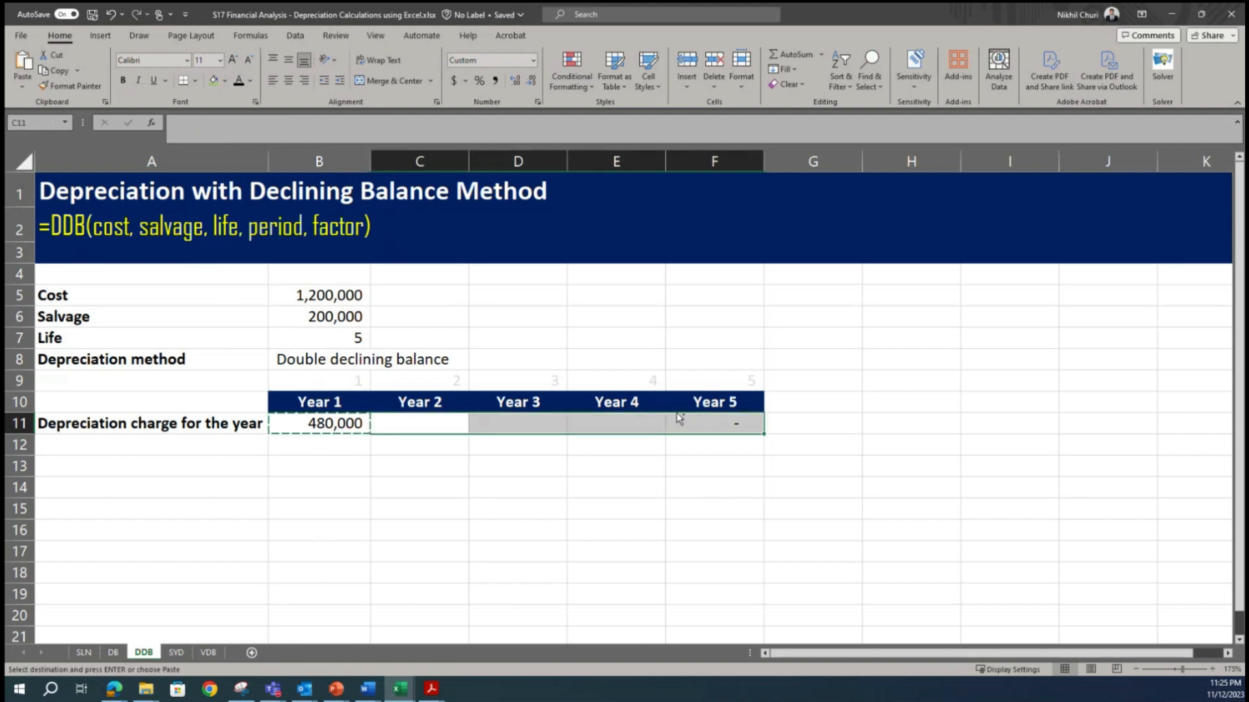
key(ctrl+v)
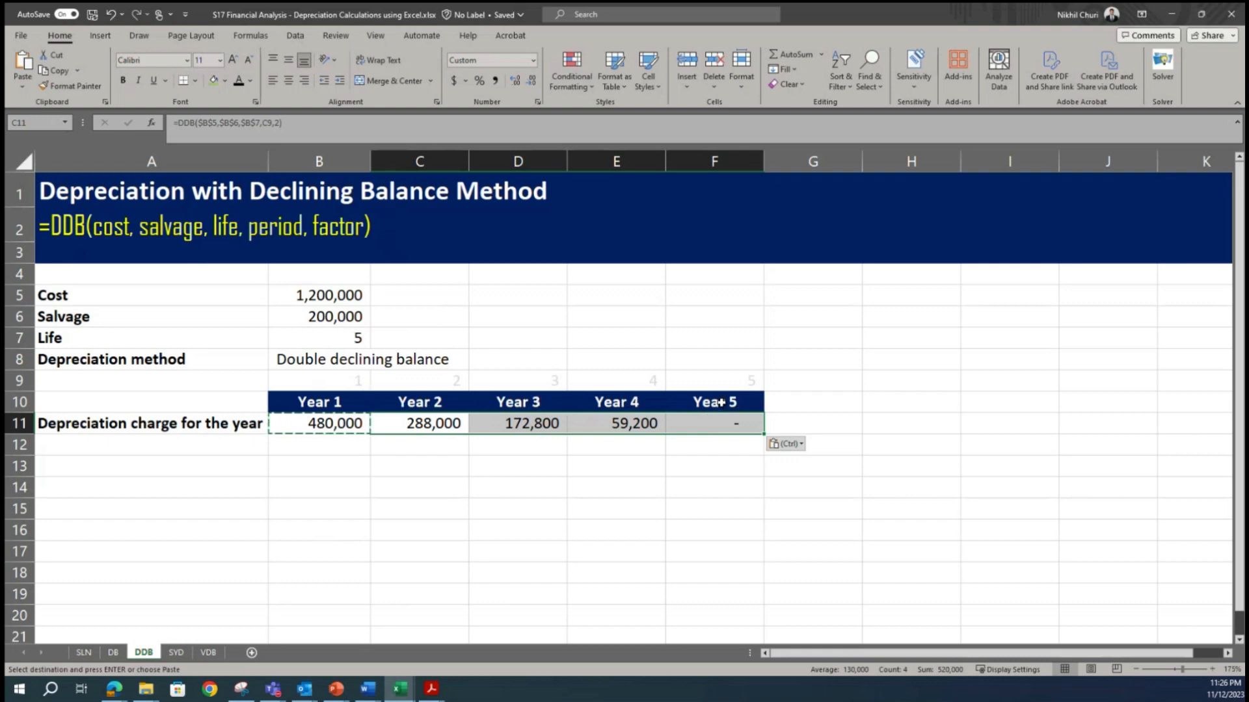
Enter a 20% rate in C6 beside the salvage value and double it in D6 with the formula =C6*2
click(437, 317)
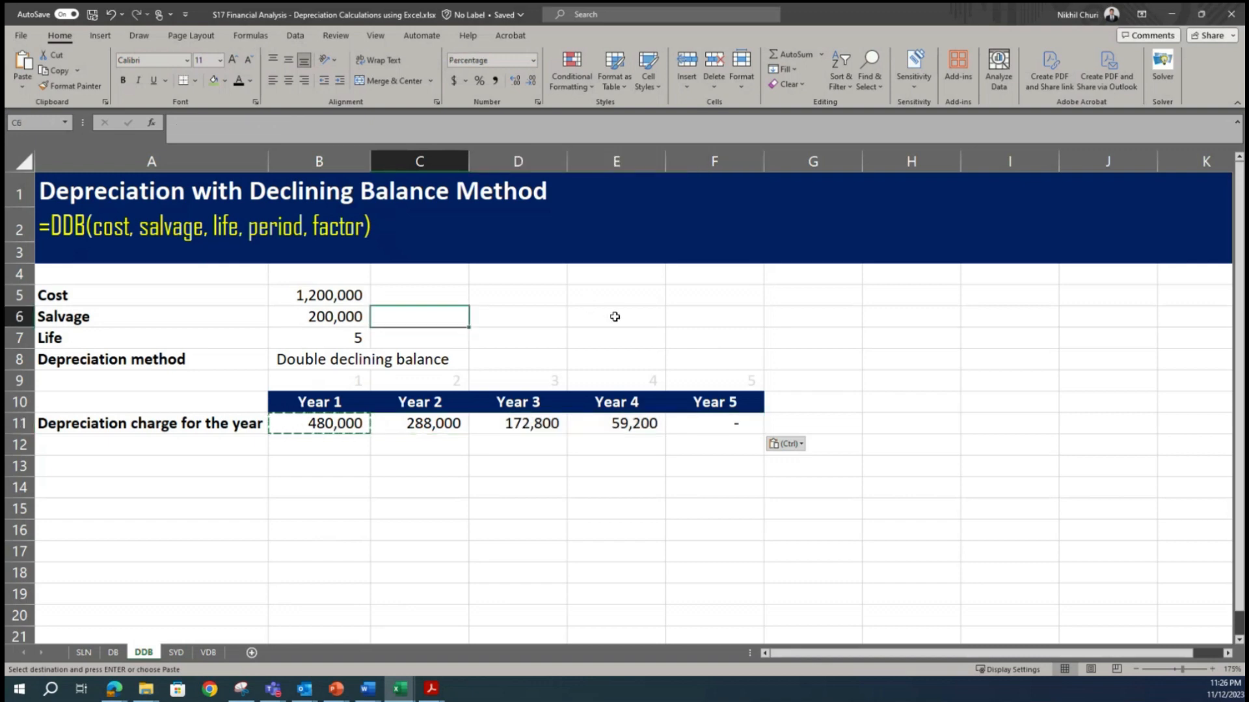
text(20)
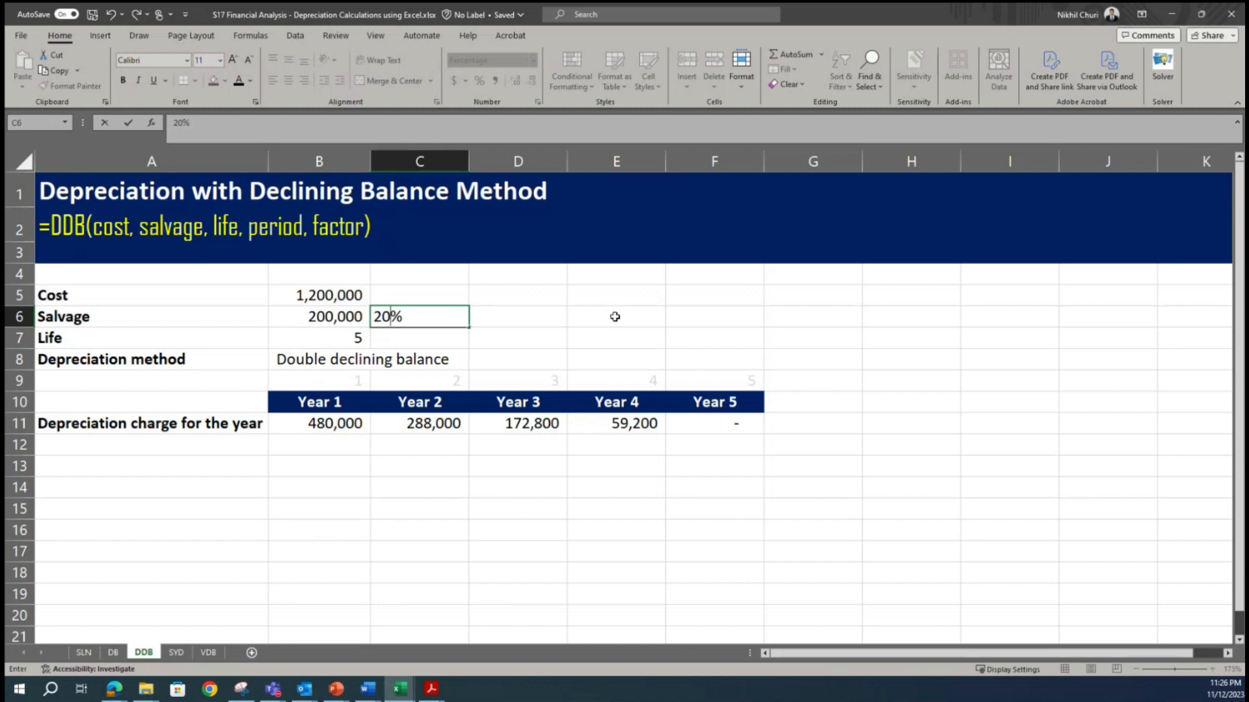
key(Tab)
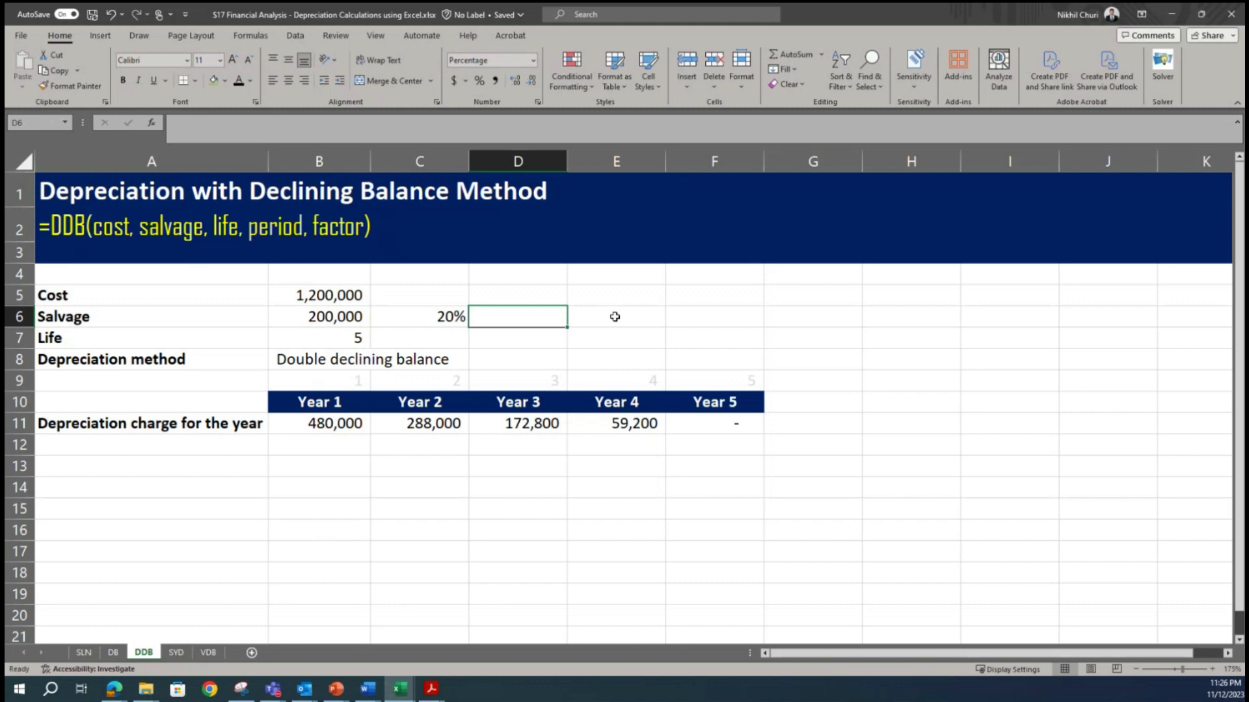
key(Left)
key(Right)
text(=)
key(Left)
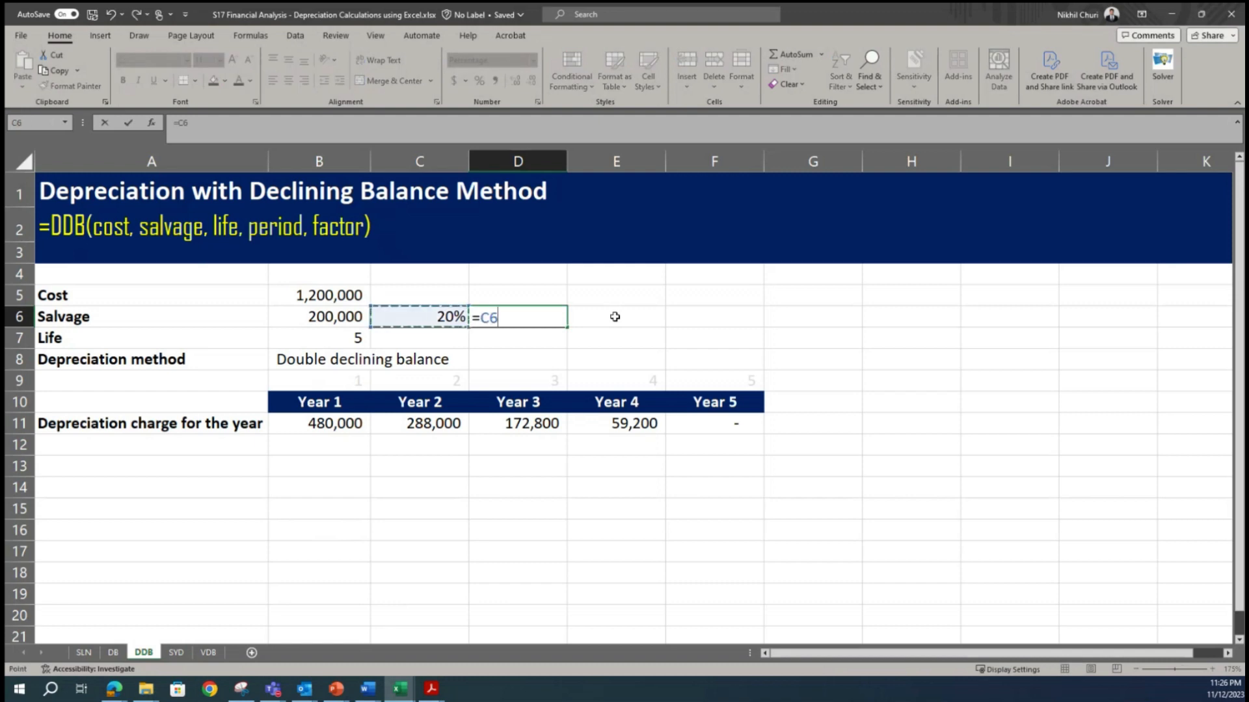
text(*2)
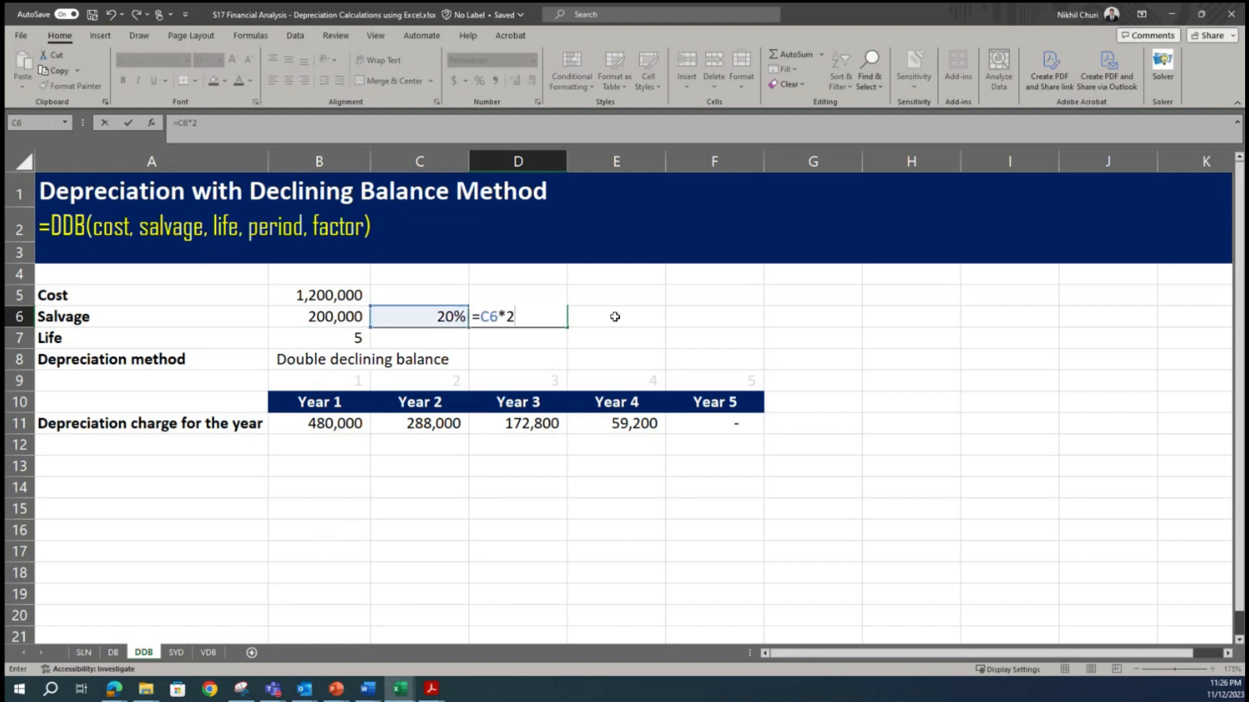
key(Return)
Calculate the first-year check amount in E6 by multiplying the doubled rate by the cost with =D6*B5
click(639, 317)
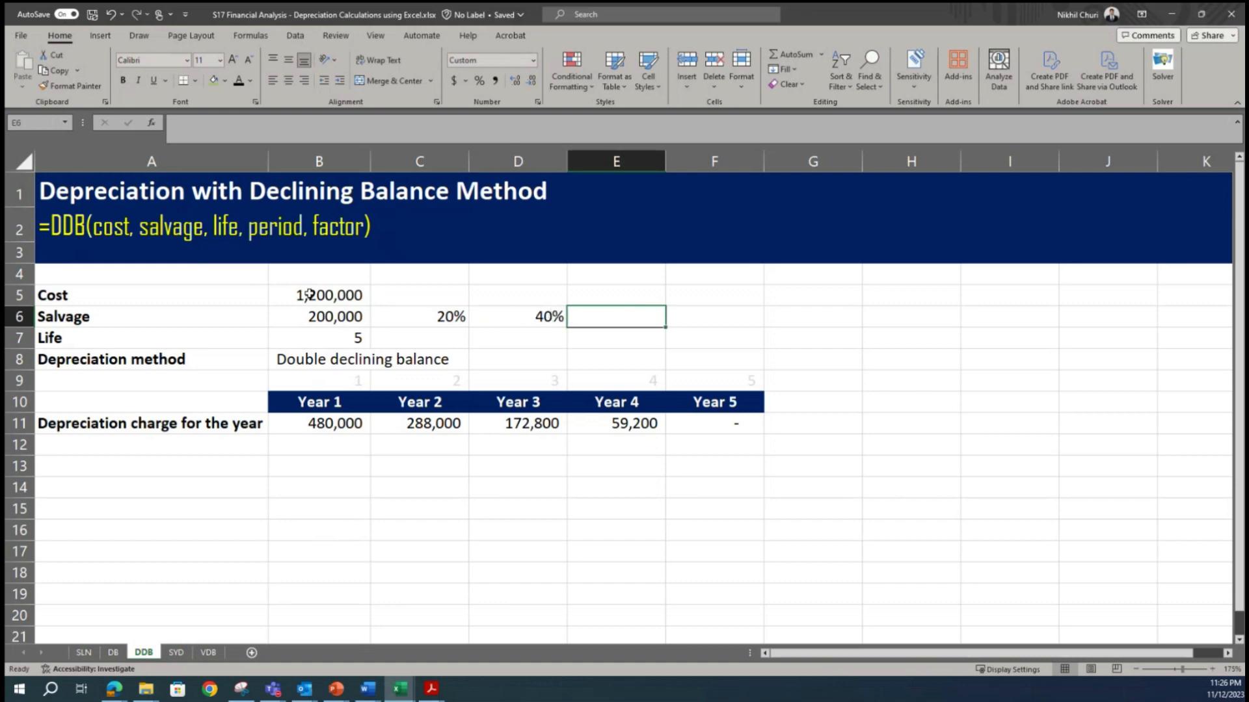
text(=)
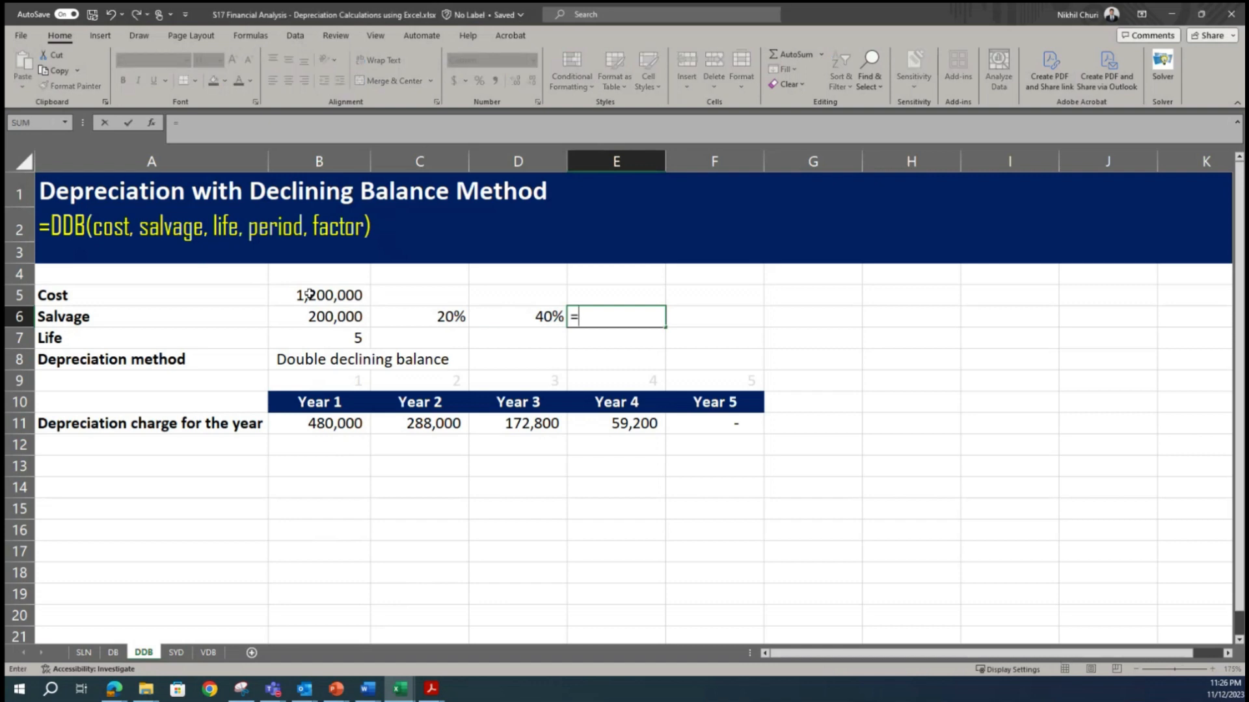
key(Left)
text(*)
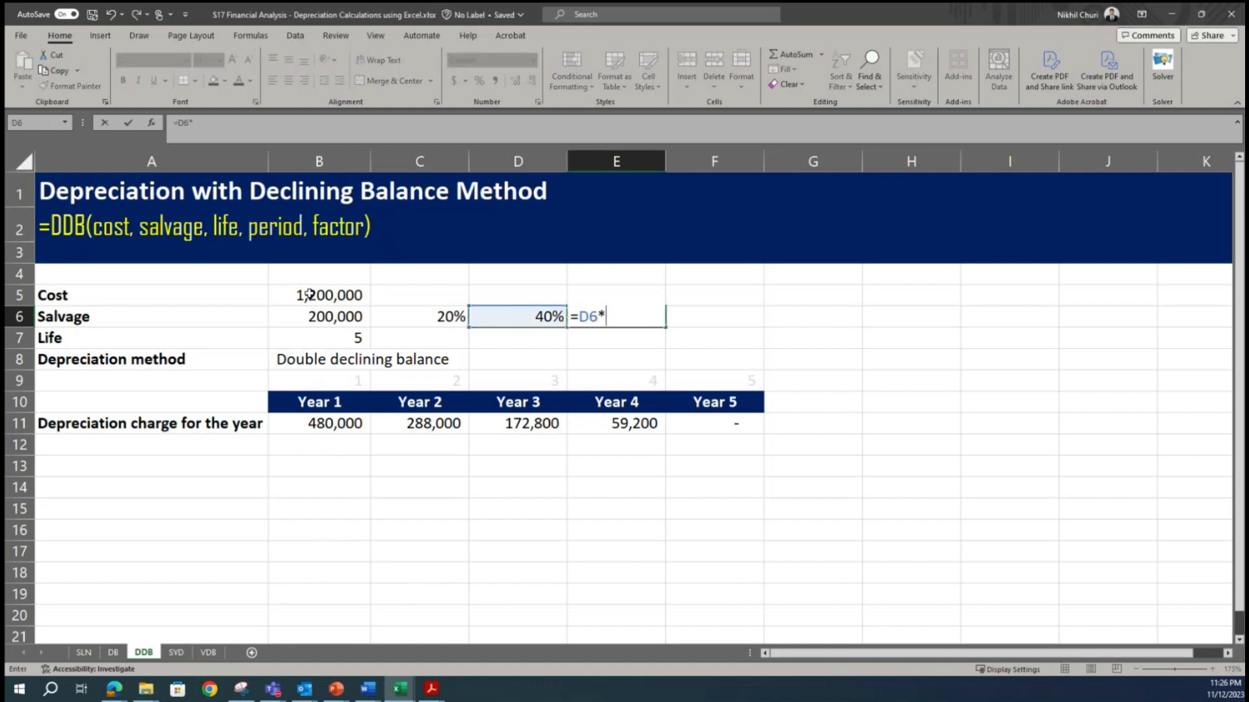
click(306, 291)
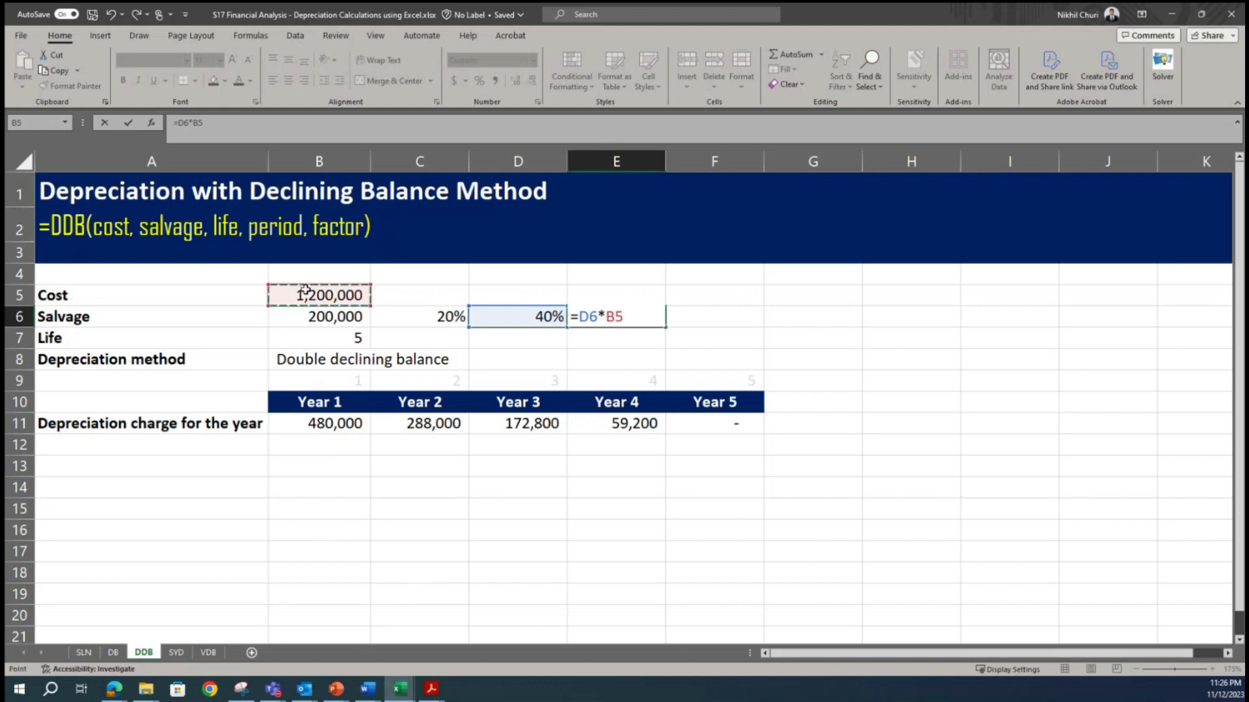
key(Return)
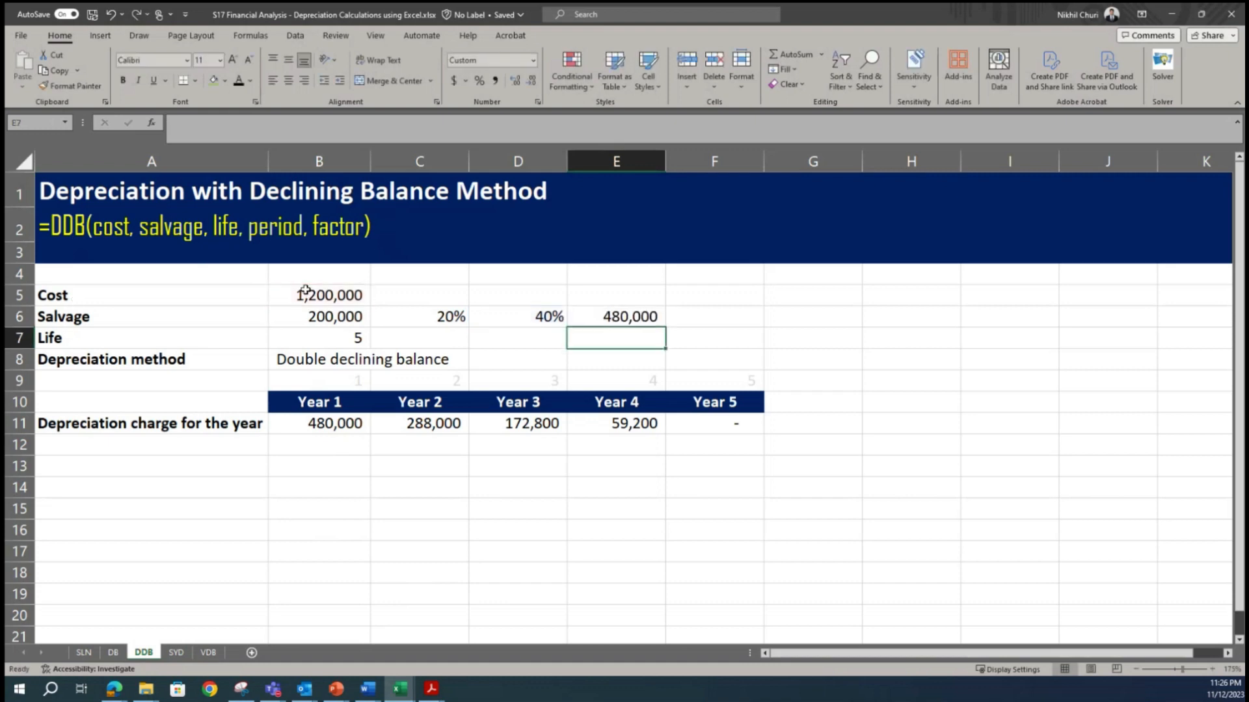
Change the rate multiplier in D6 to 3 with the formula =C6*3
click(620, 317)
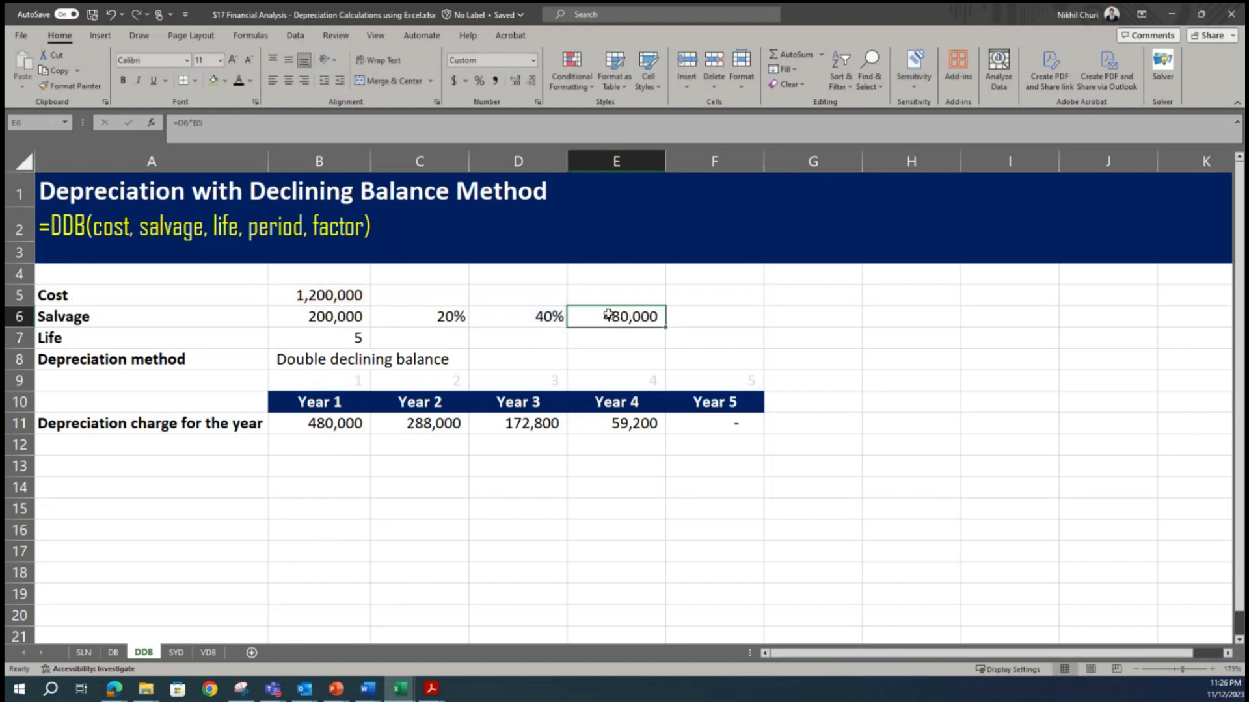
click(334, 424)
drag(417, 317, 641, 311)
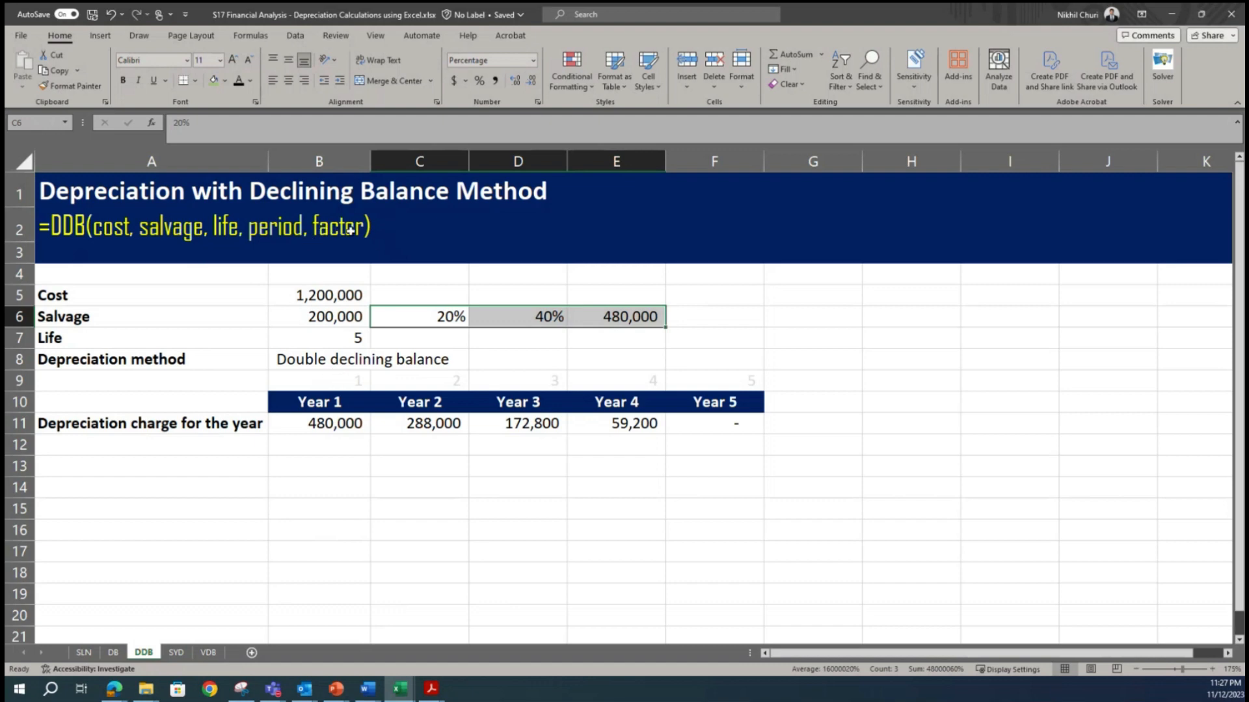
click(545, 318)
text(=C6*2)
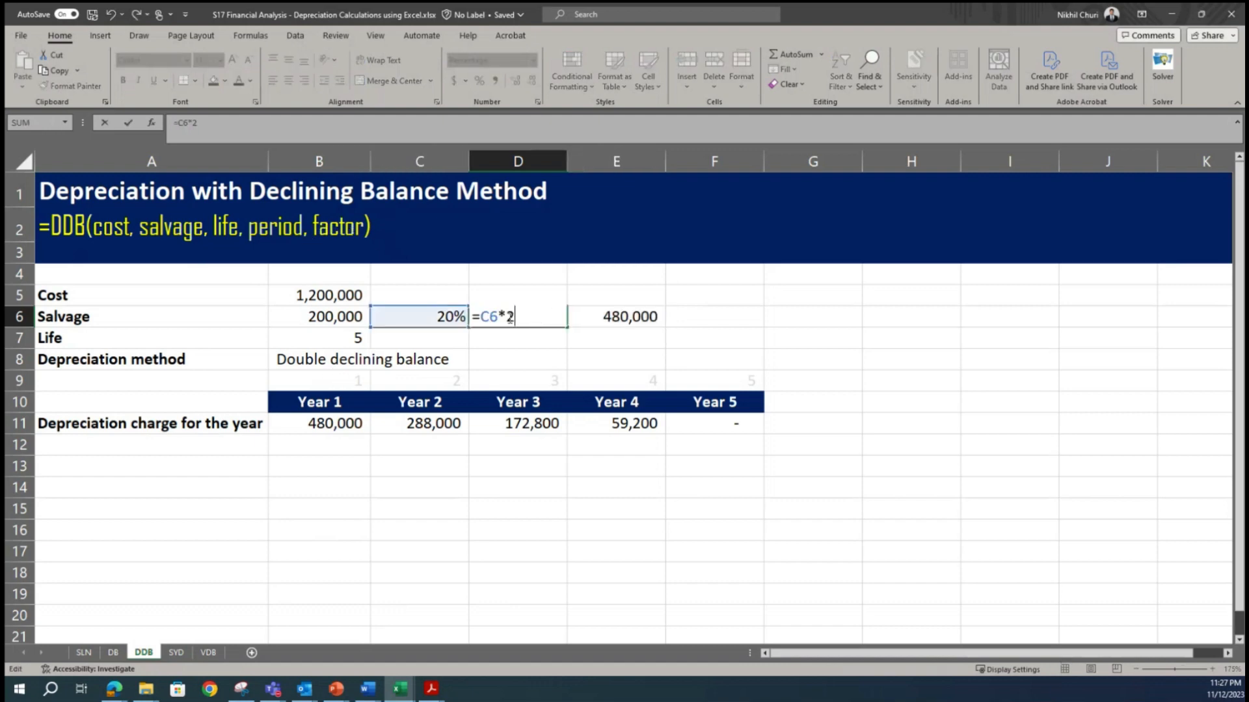
key(BackSpace)
text(3)
key(Return)
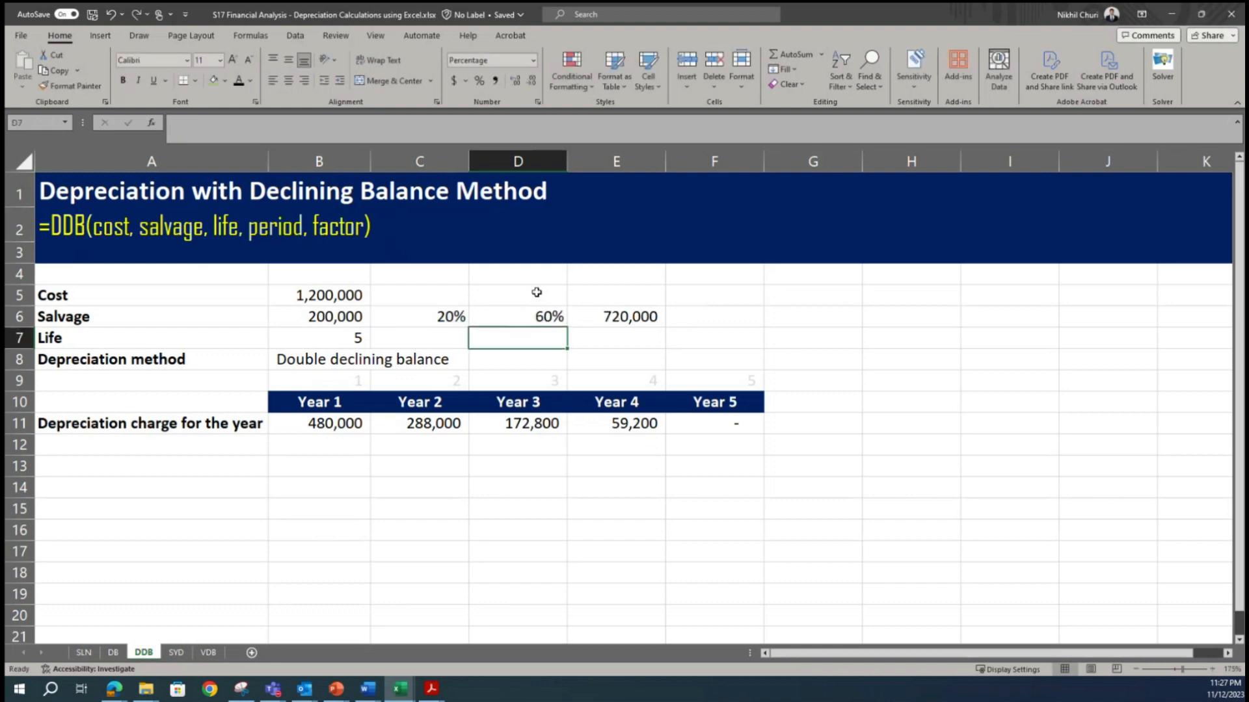
Try a factor of 3 in the Year 1 DDB formula in B11, and undo that change
click(343, 416)
key(F2)
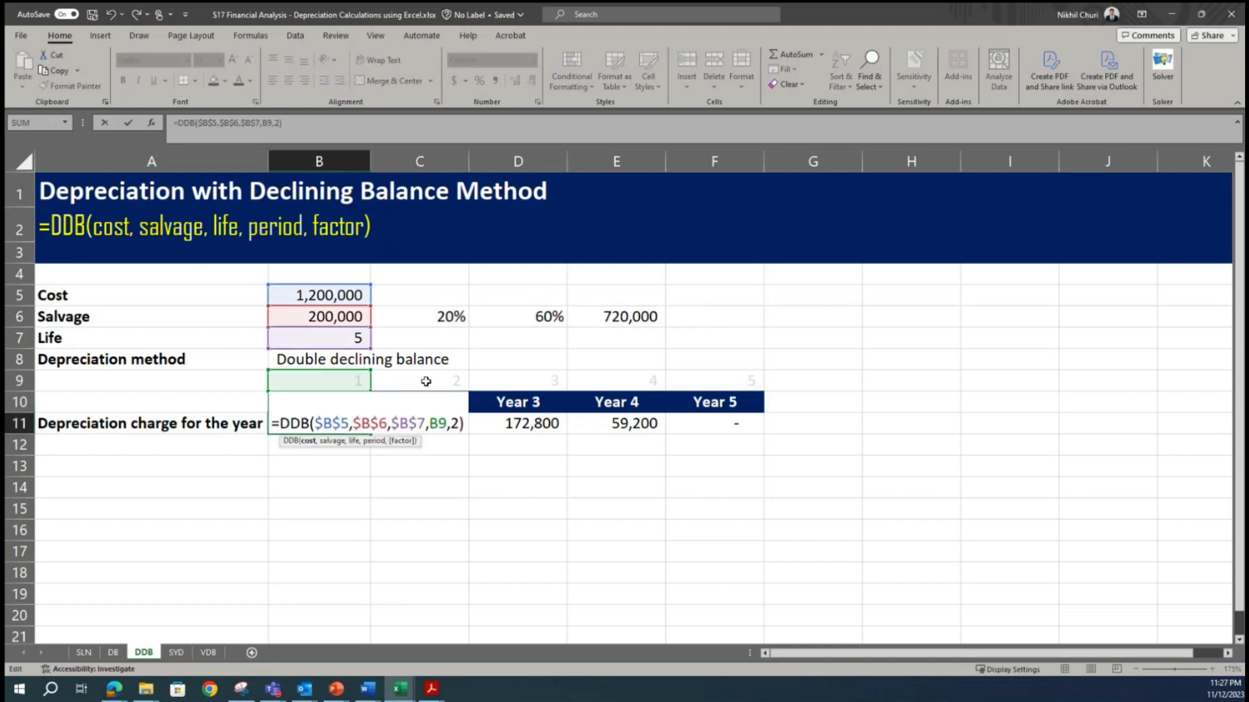
double_click(454, 423)
text(3)
key(Return)
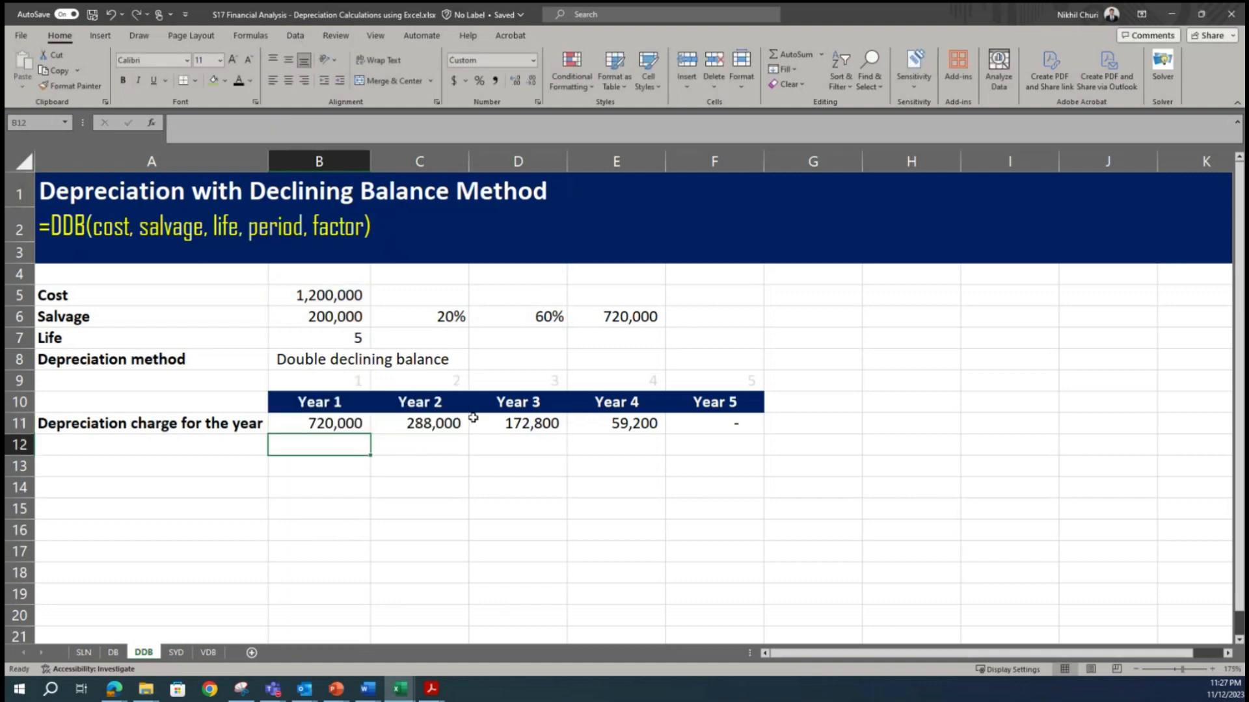
click(331, 420)
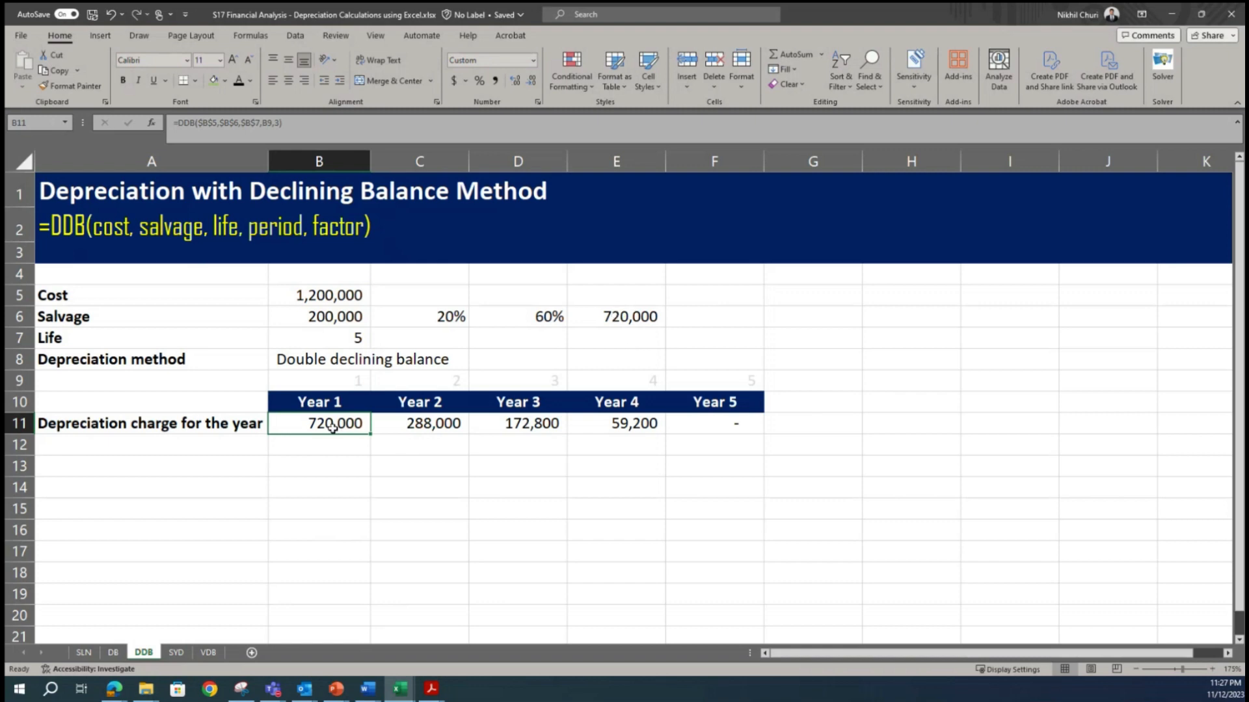
key(ctrl+z)
Clear the rate, multiplied rate and check amount from C6:E6
drag(635, 316, 453, 316)
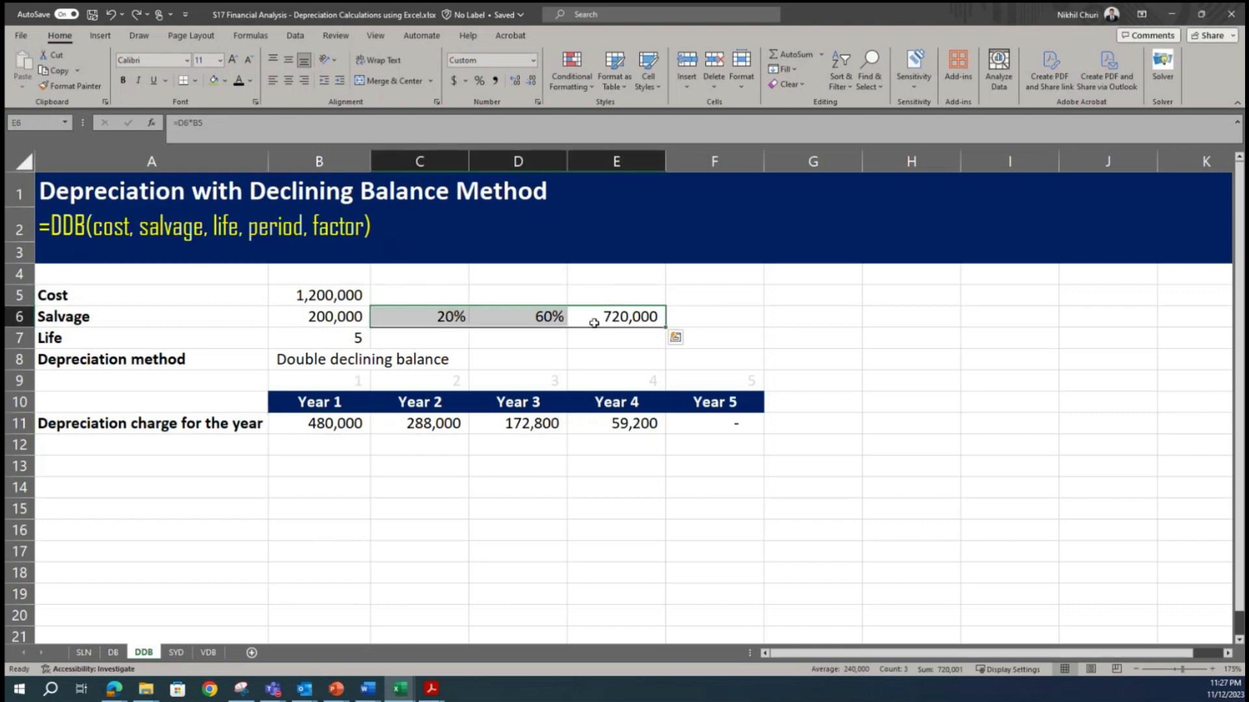
key(Delete)
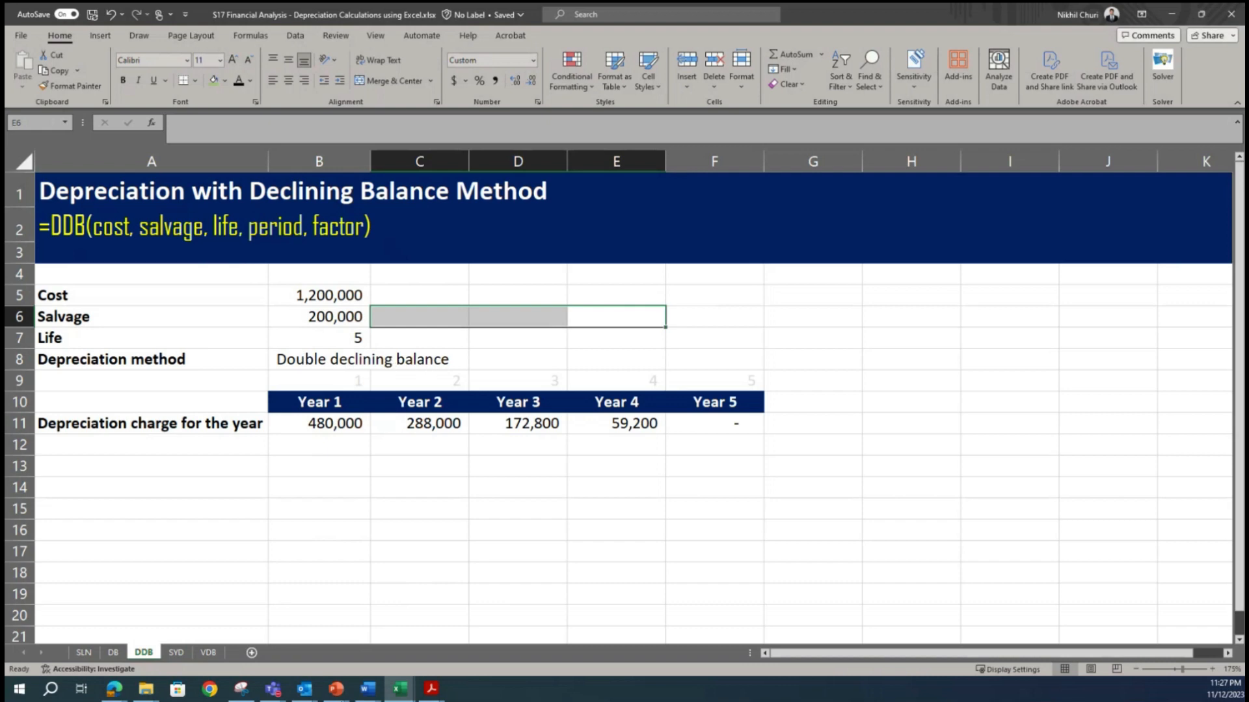
click(270, 694)
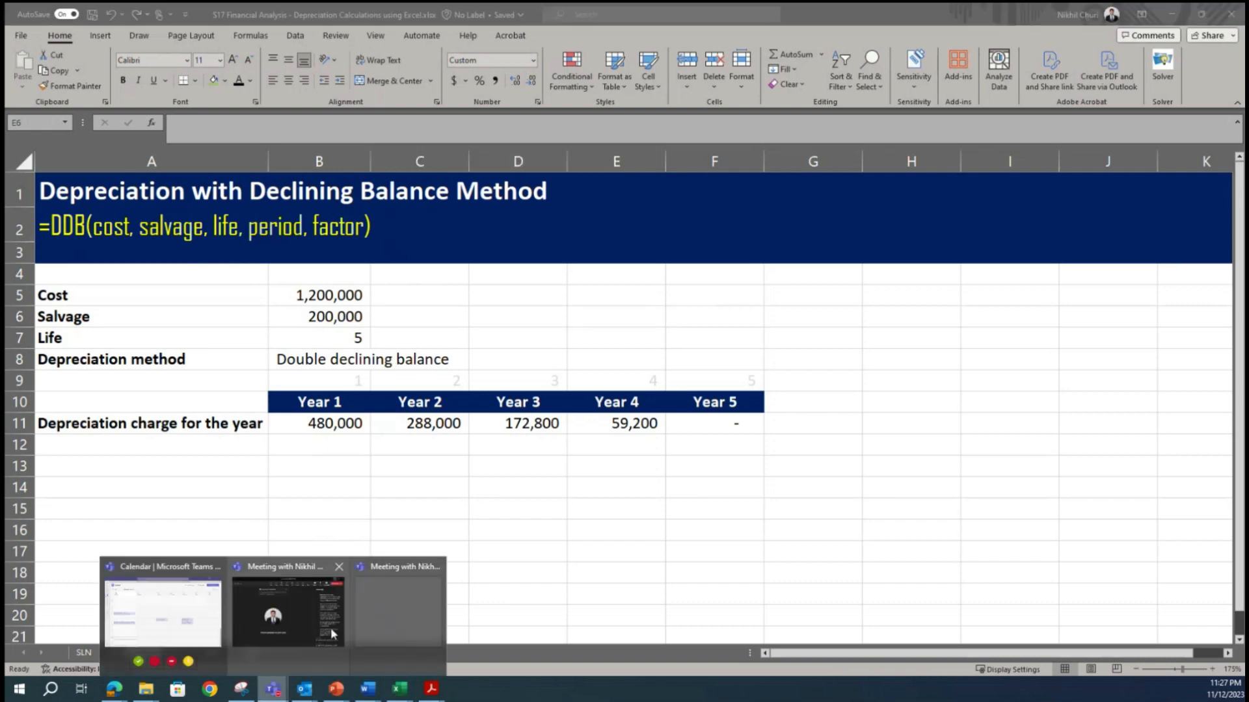
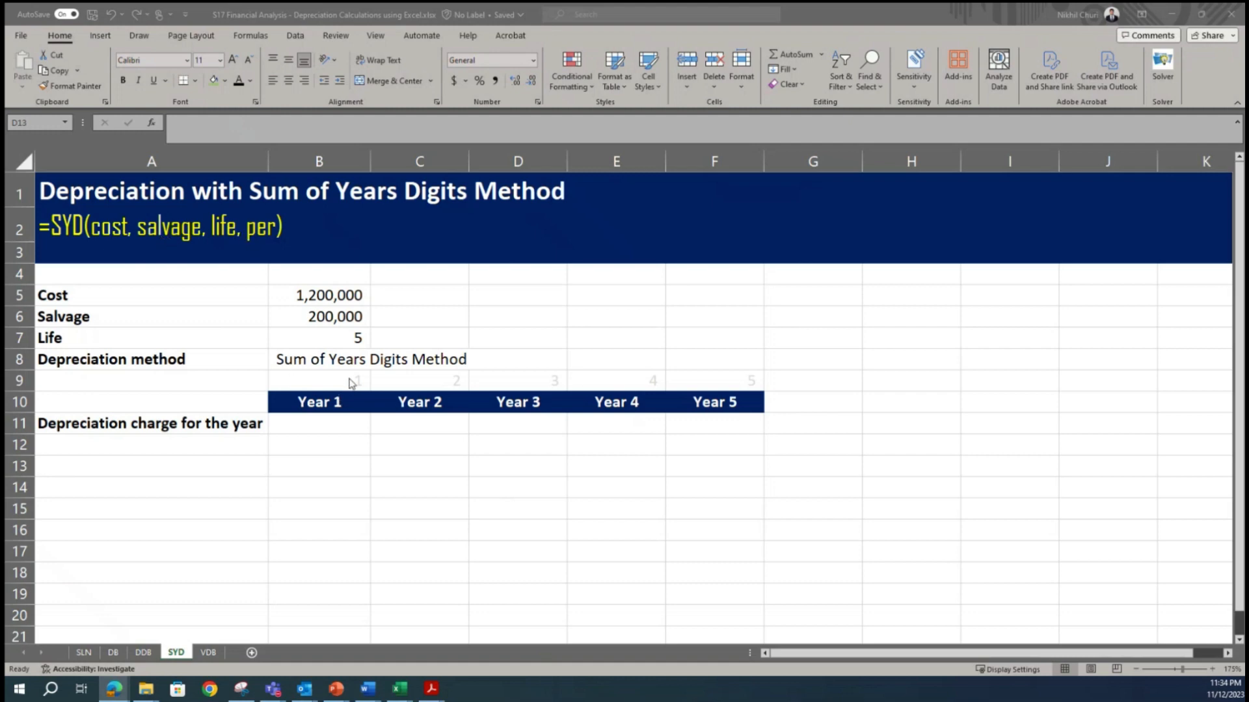
Calculate the Year 1 sum-of-years-digits depreciation in B11 of the SYD sheet with =SYD(B5,B6,B7,B9)
click(330, 421)
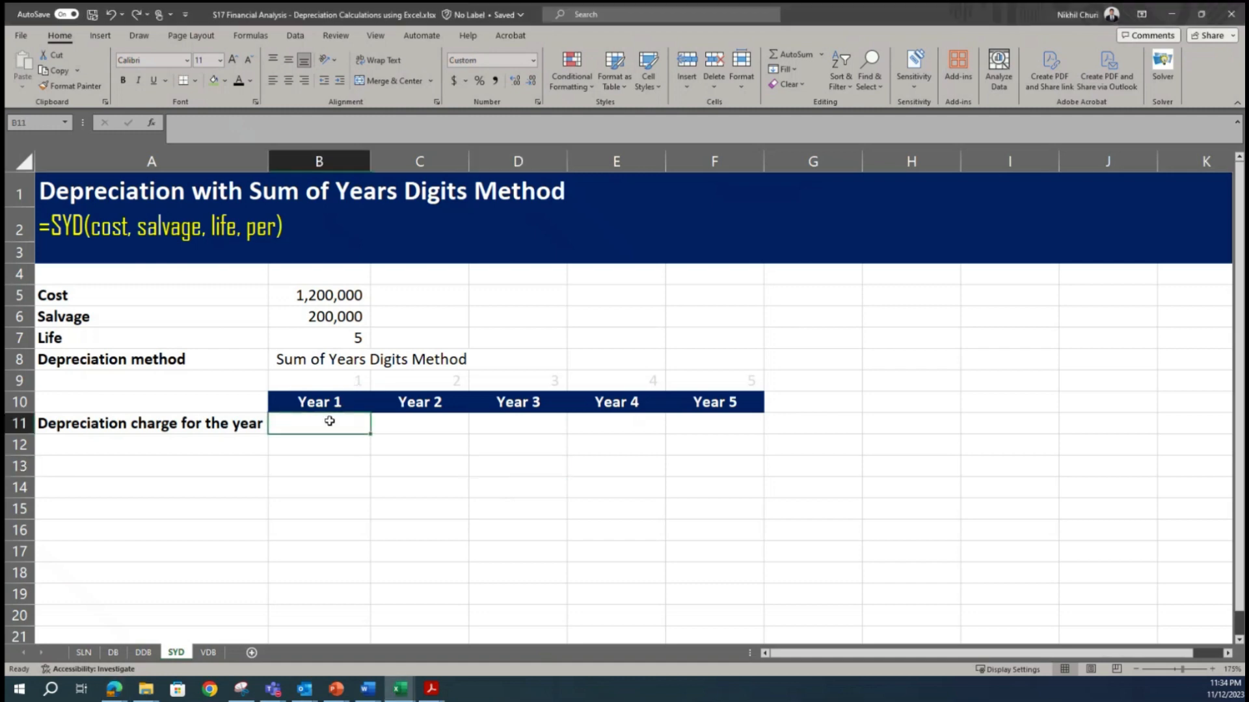
text(=)
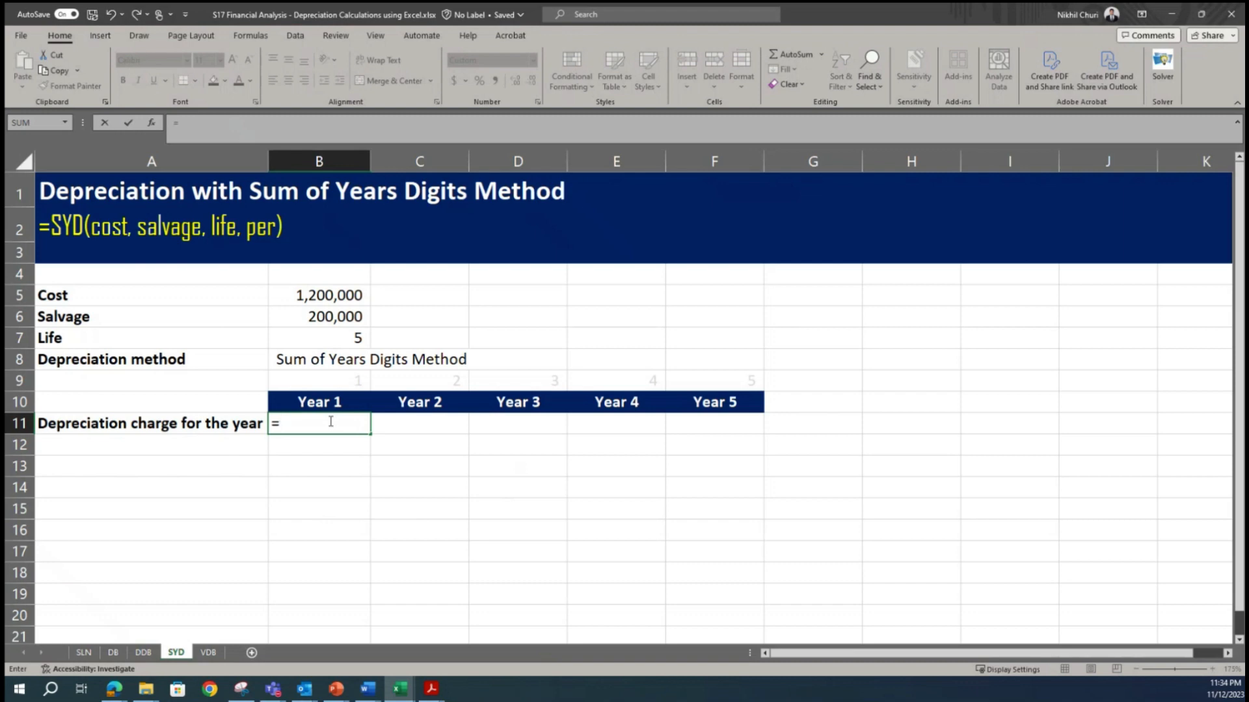
text(SYD)
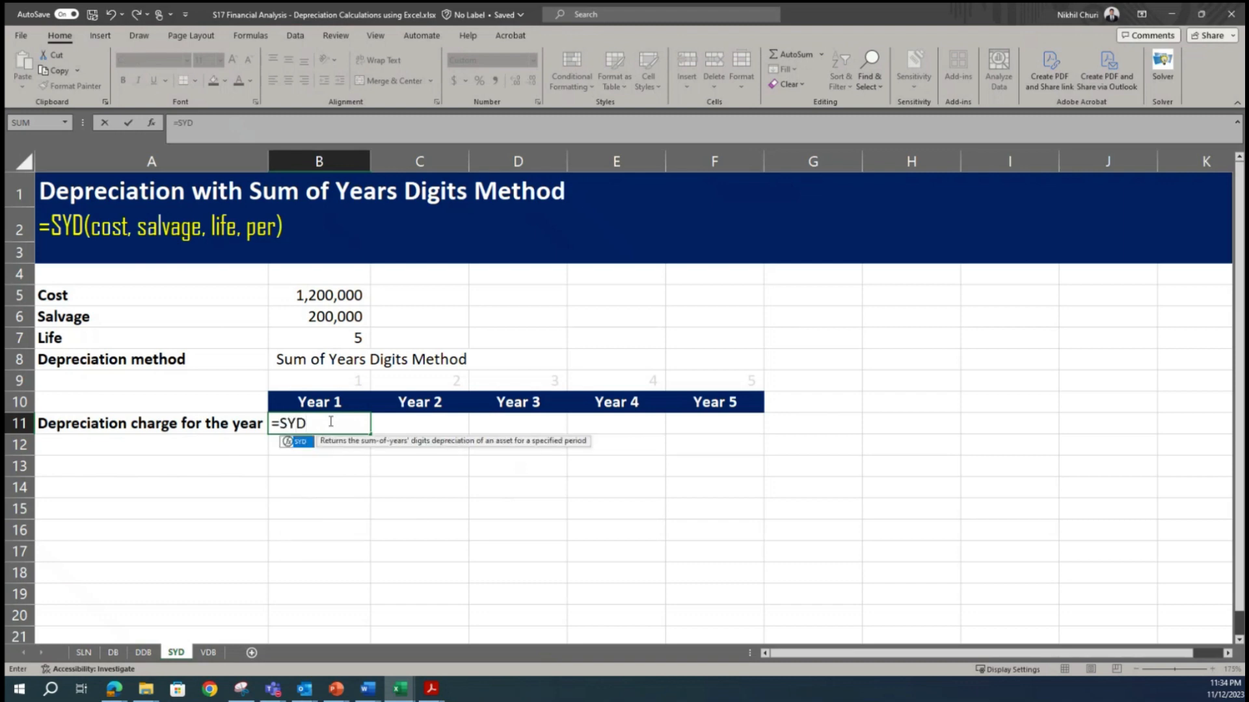
text(()
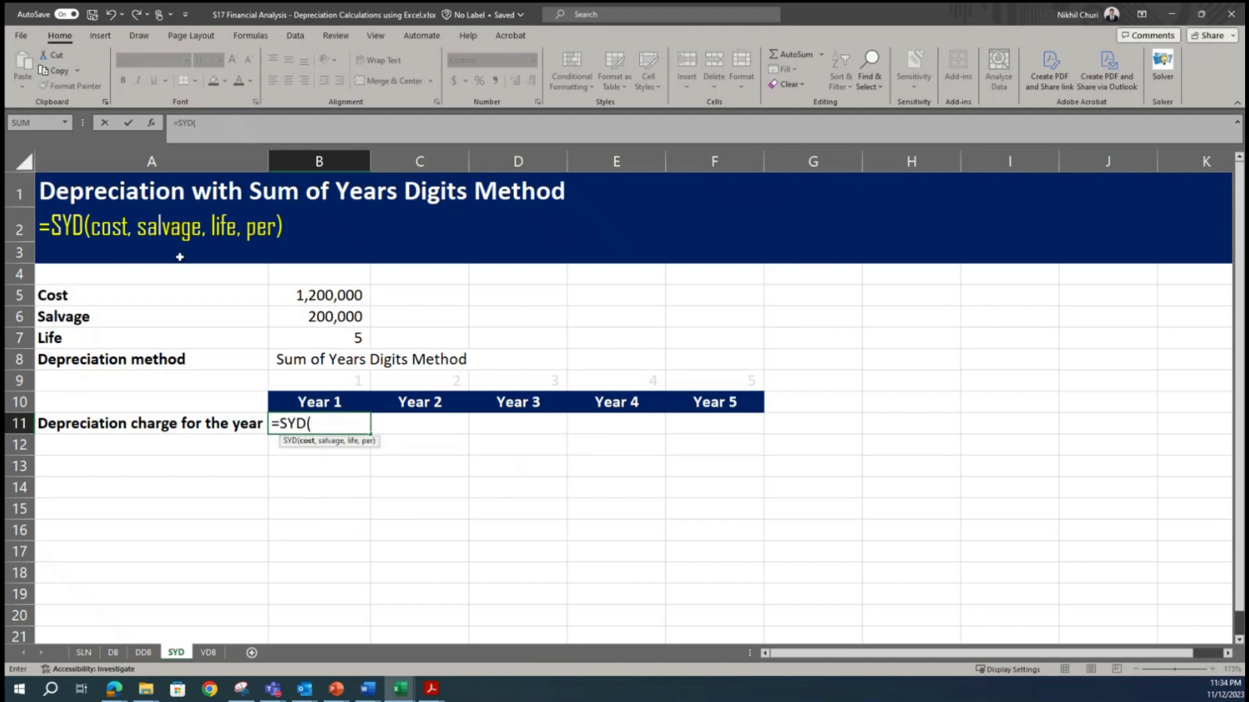
click(337, 296)
text(,)
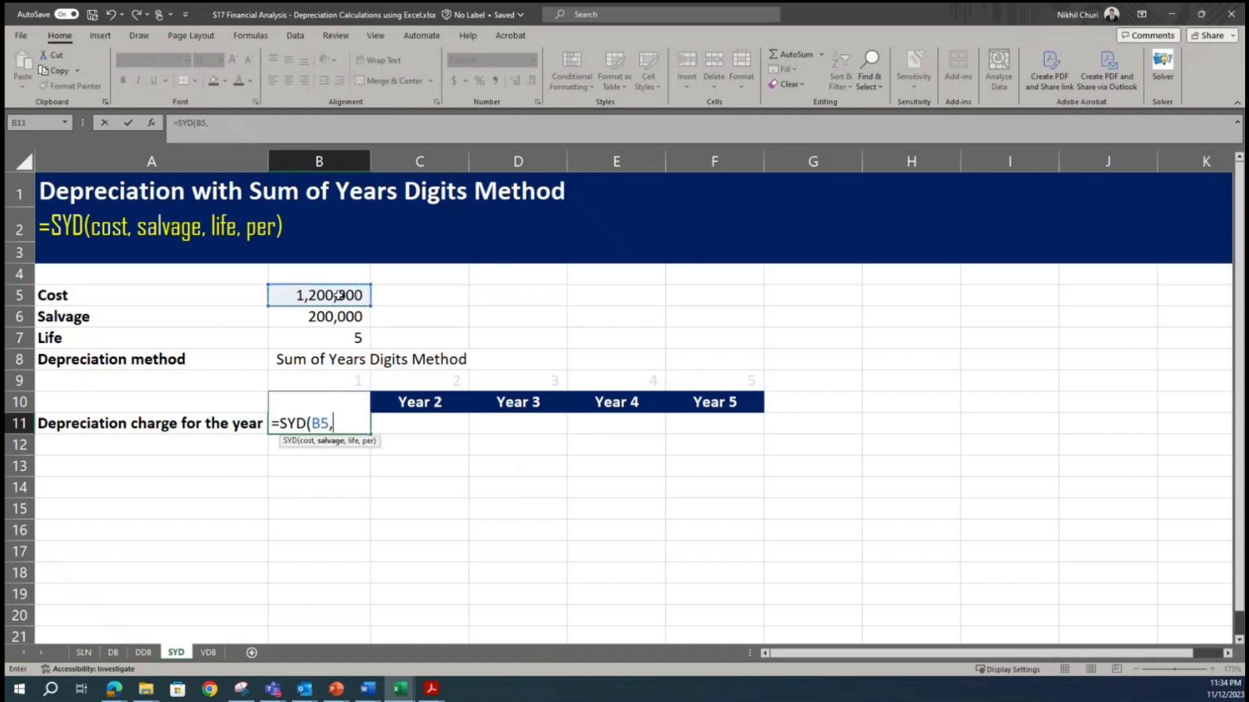
click(328, 315)
text(,)
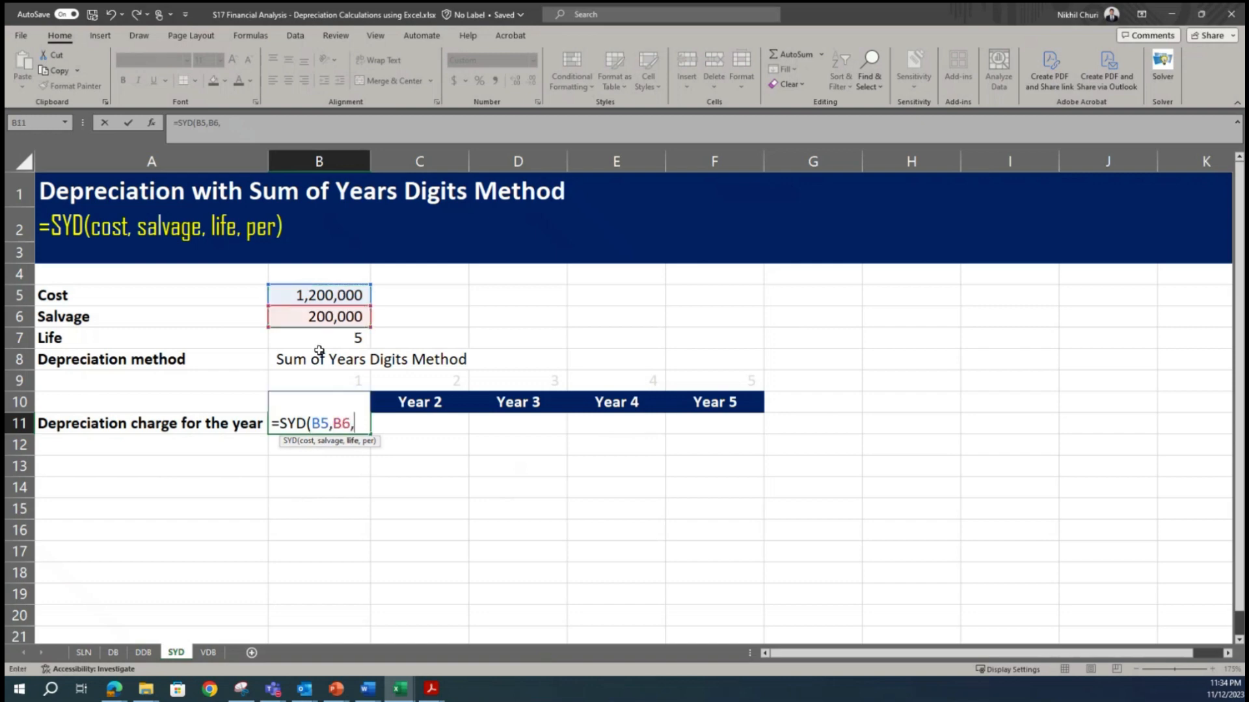
click(322, 337)
text(,)
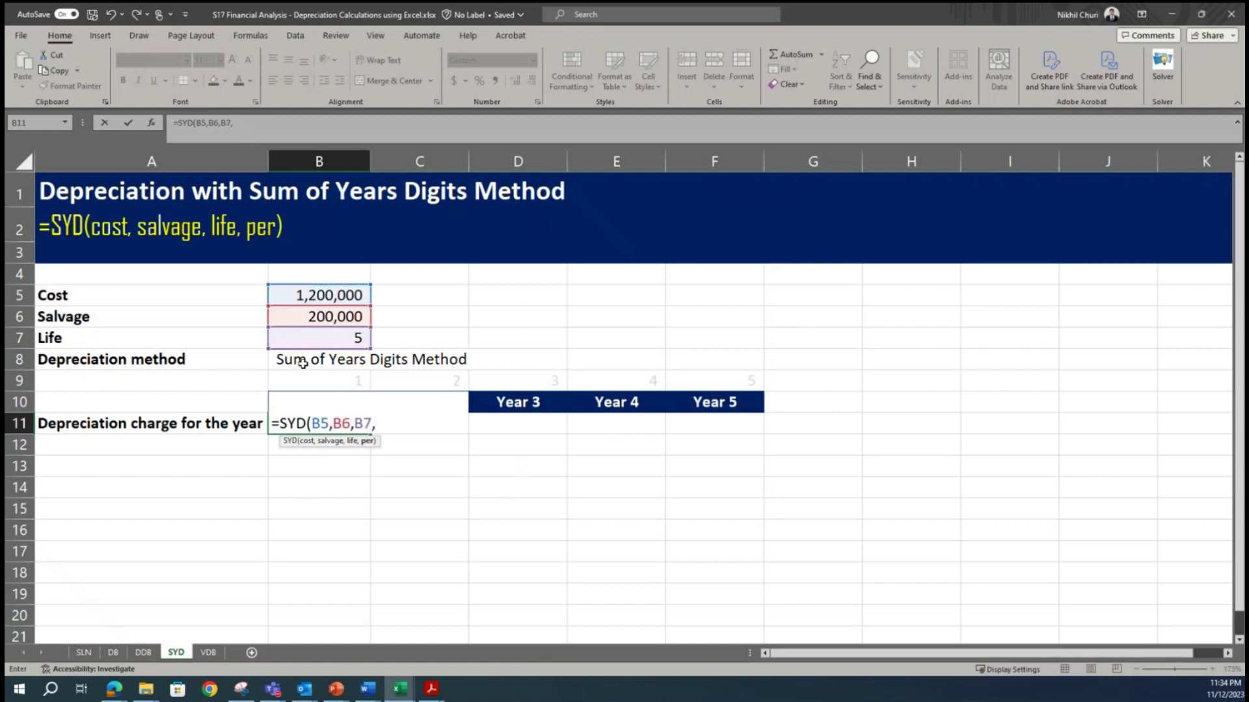
click(313, 379)
text())
key(Return)
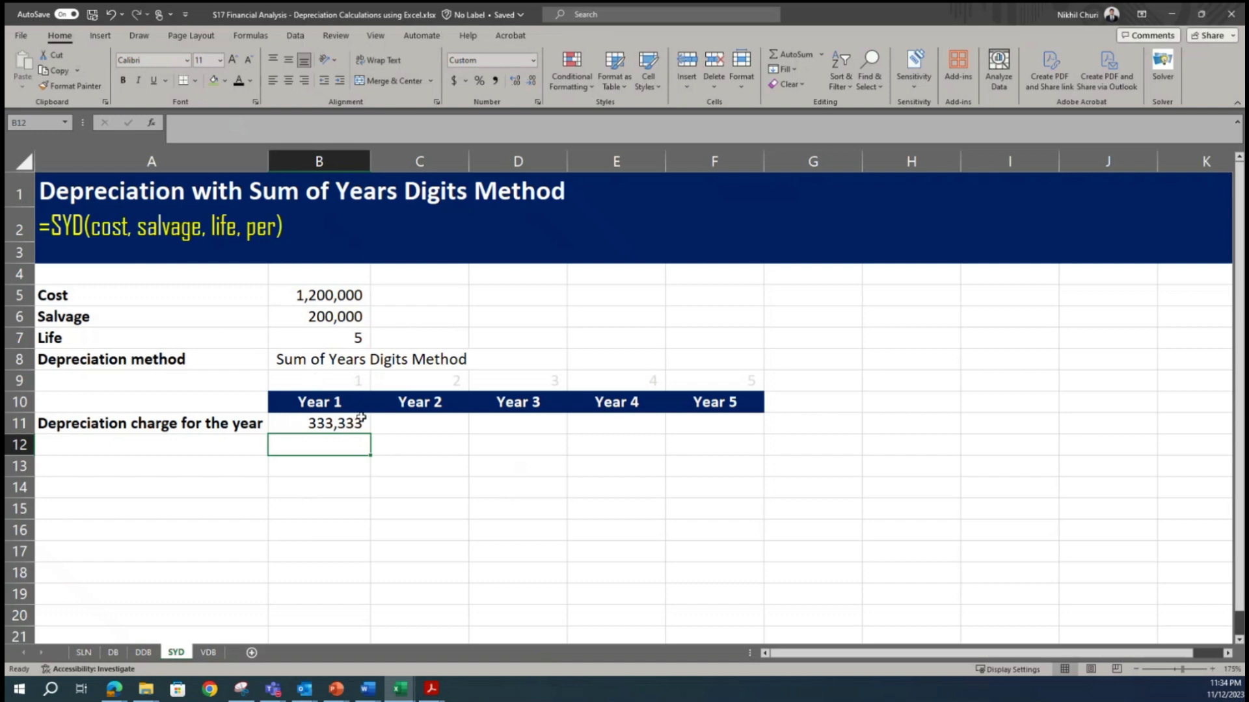
Make the cost, salvage and life references in the Year 1 formula absolute so it reads =SYD($B$5,$B$6,$B$7,B9)
key(Up)
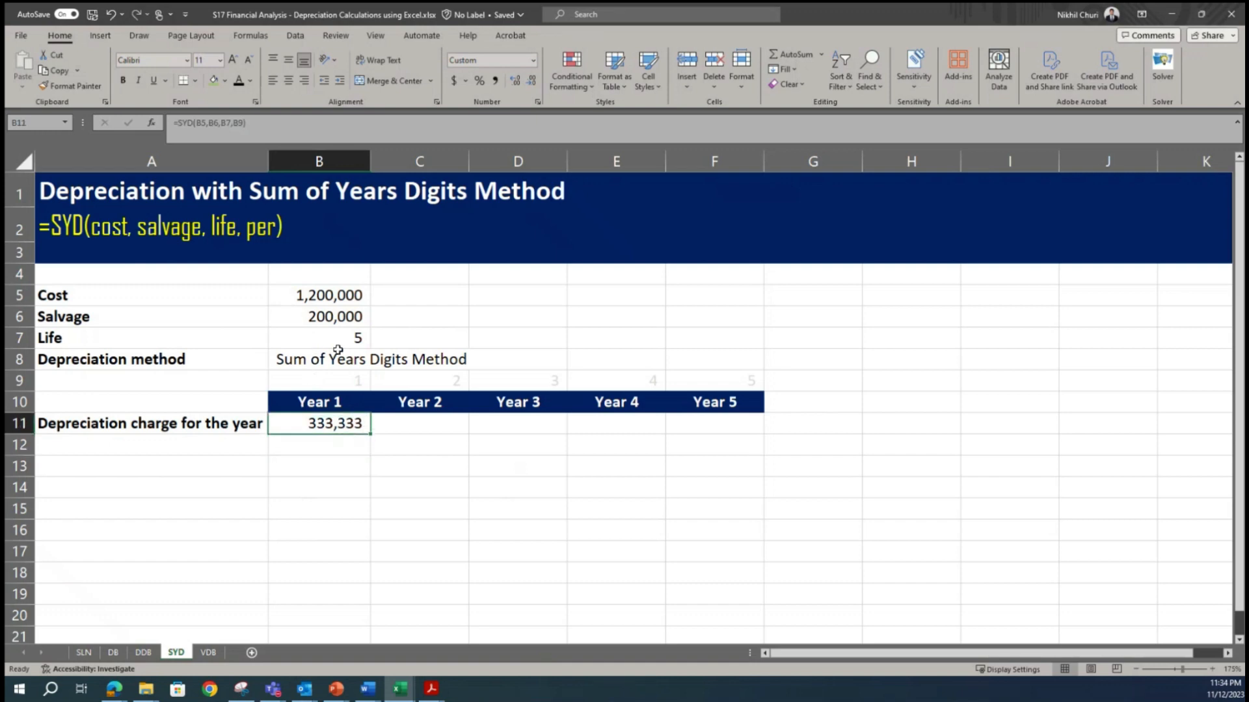
double_click(334, 423)
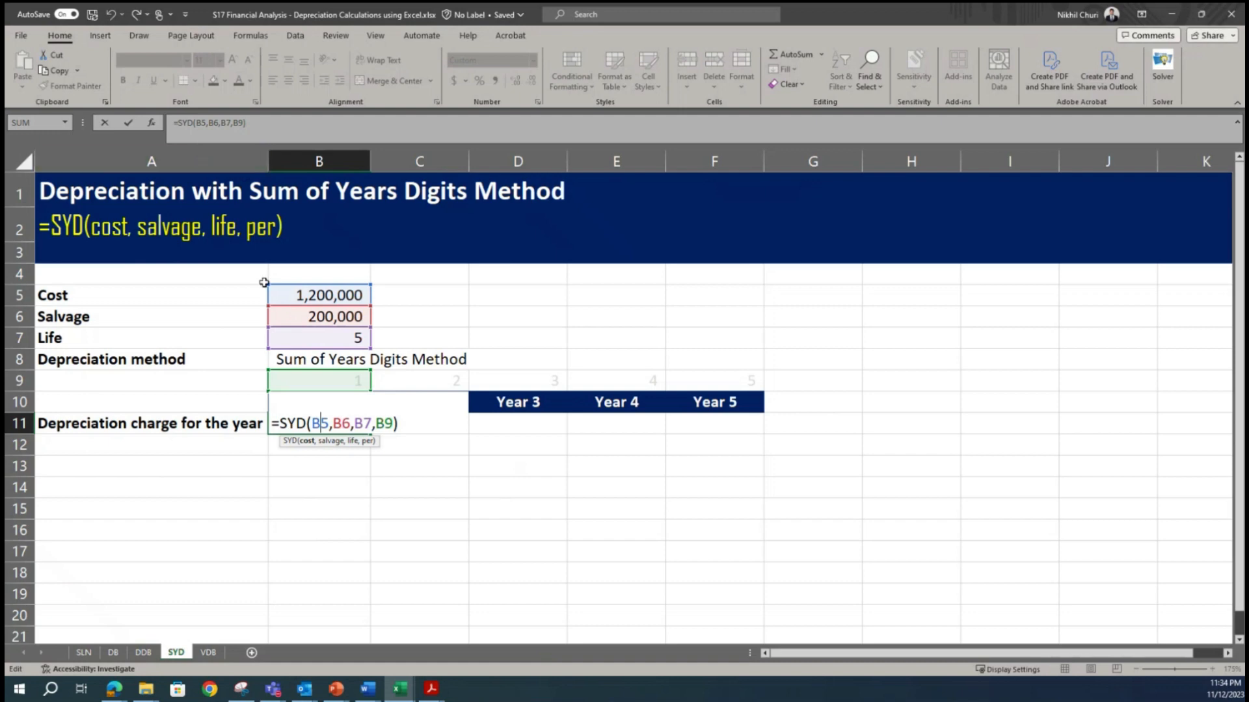
click(303, 440)
key(F4)
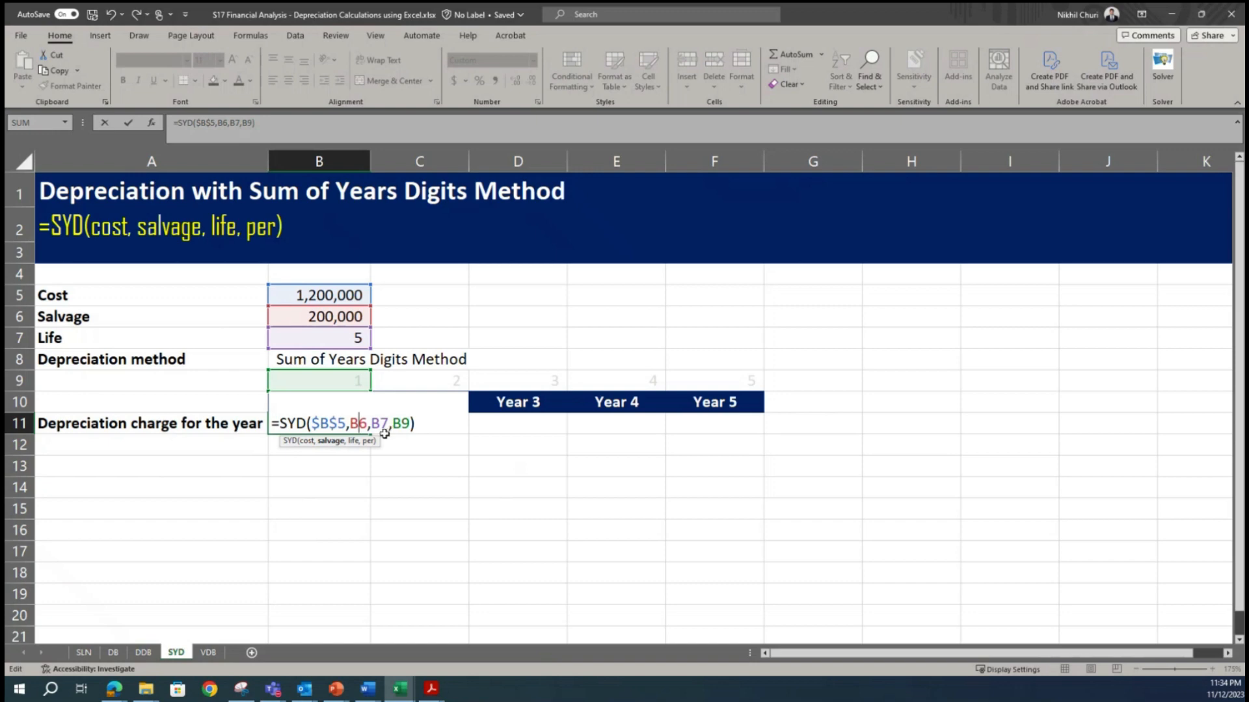
key(F4)
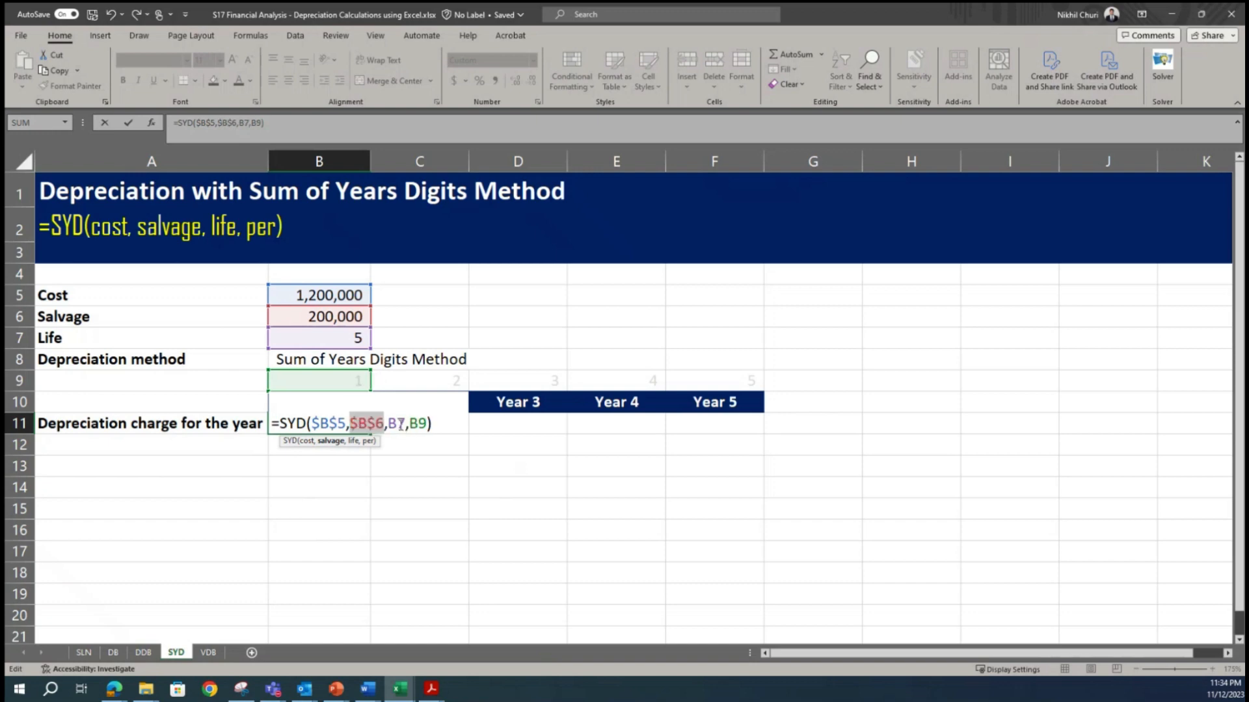
click(399, 424)
key(F4)
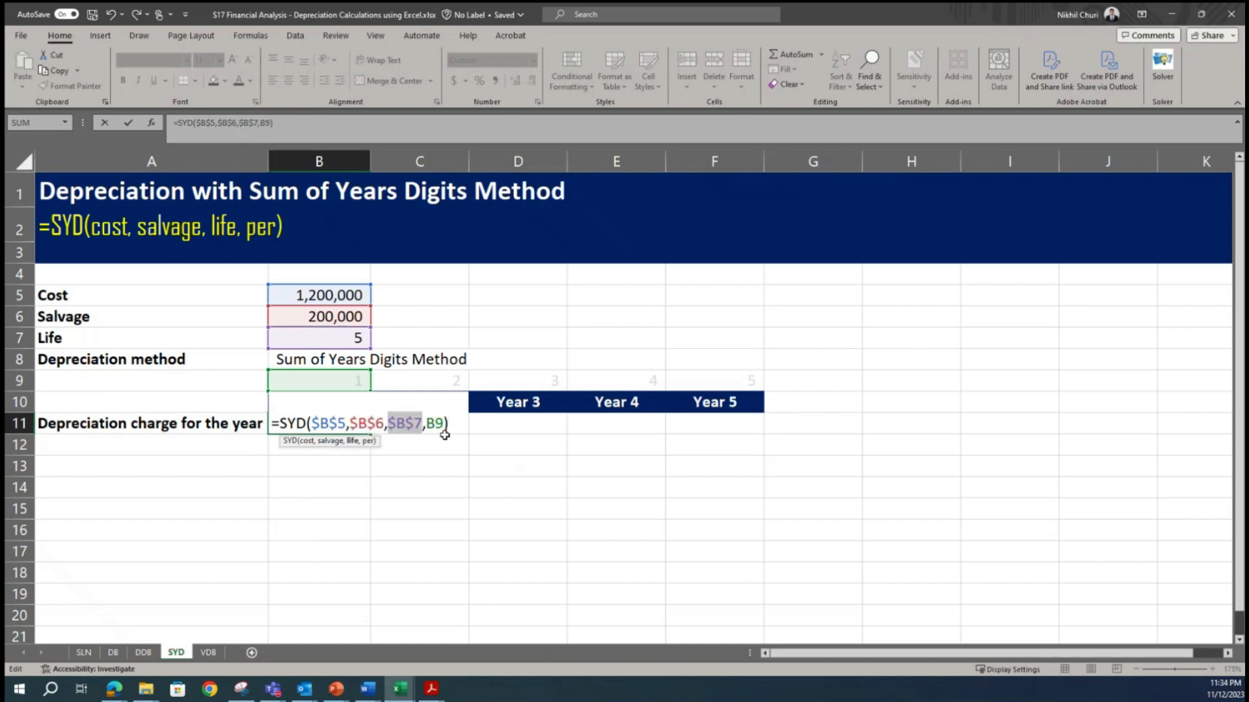
key(Return)
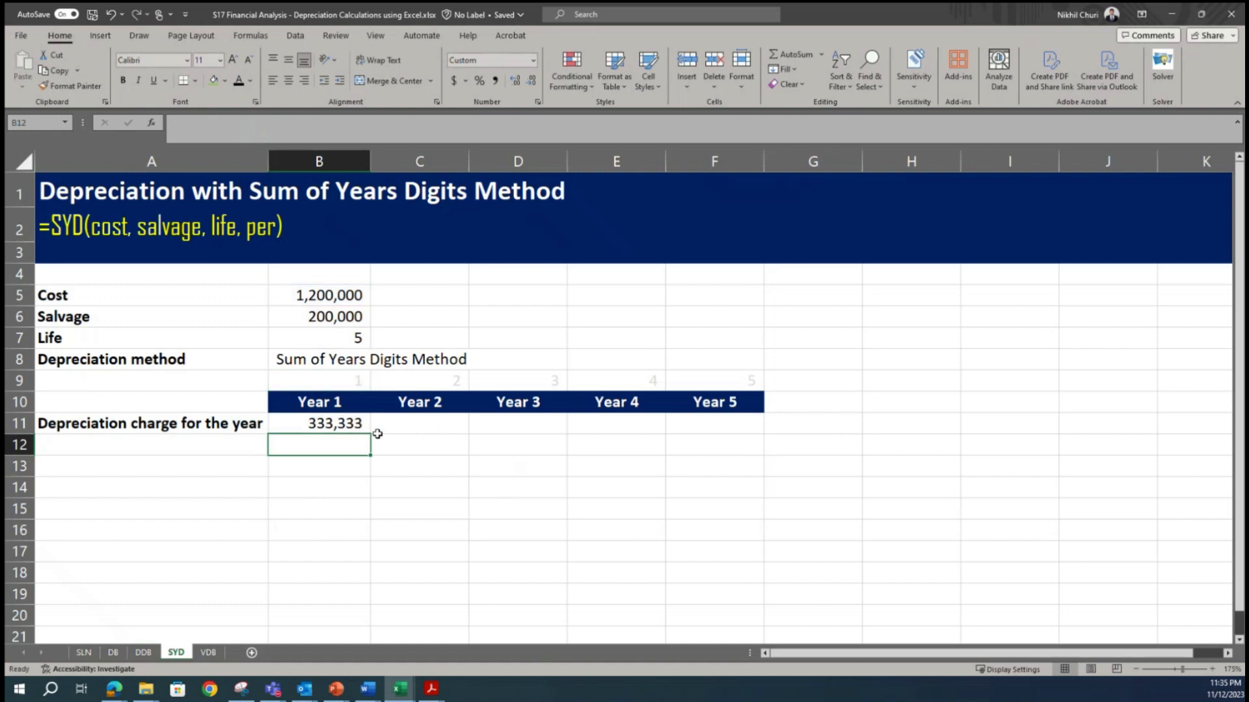
Copy the Year 1 sum-of-years-digits formula from B11 to the Year 2 through Year 5 cells, C11:F11
click(320, 418)
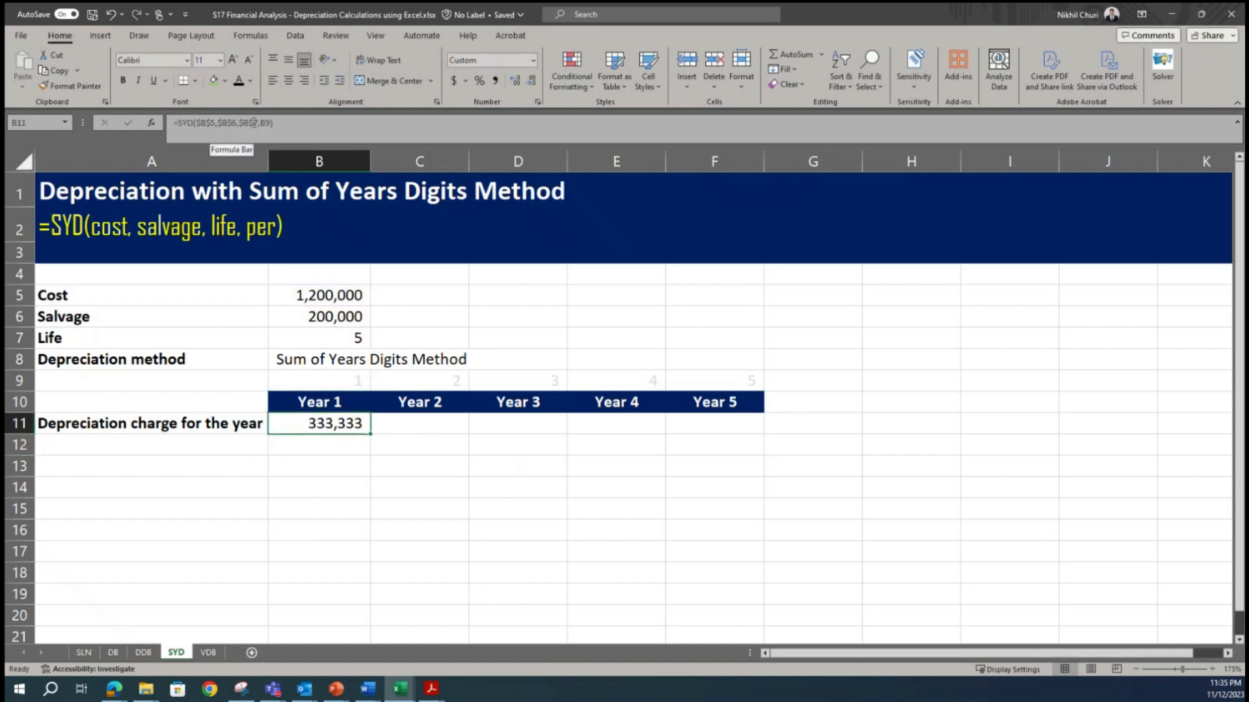
key(ctrl+c)
drag(406, 421, 706, 433)
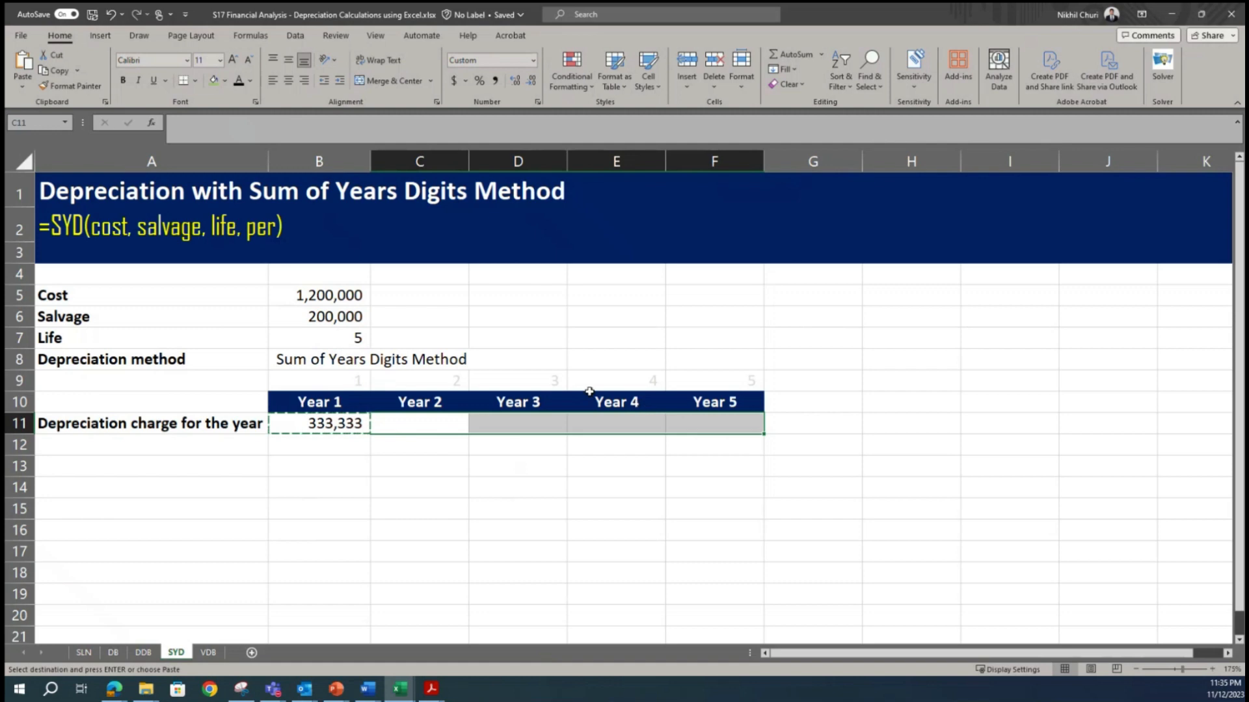
key(ctrl+v)
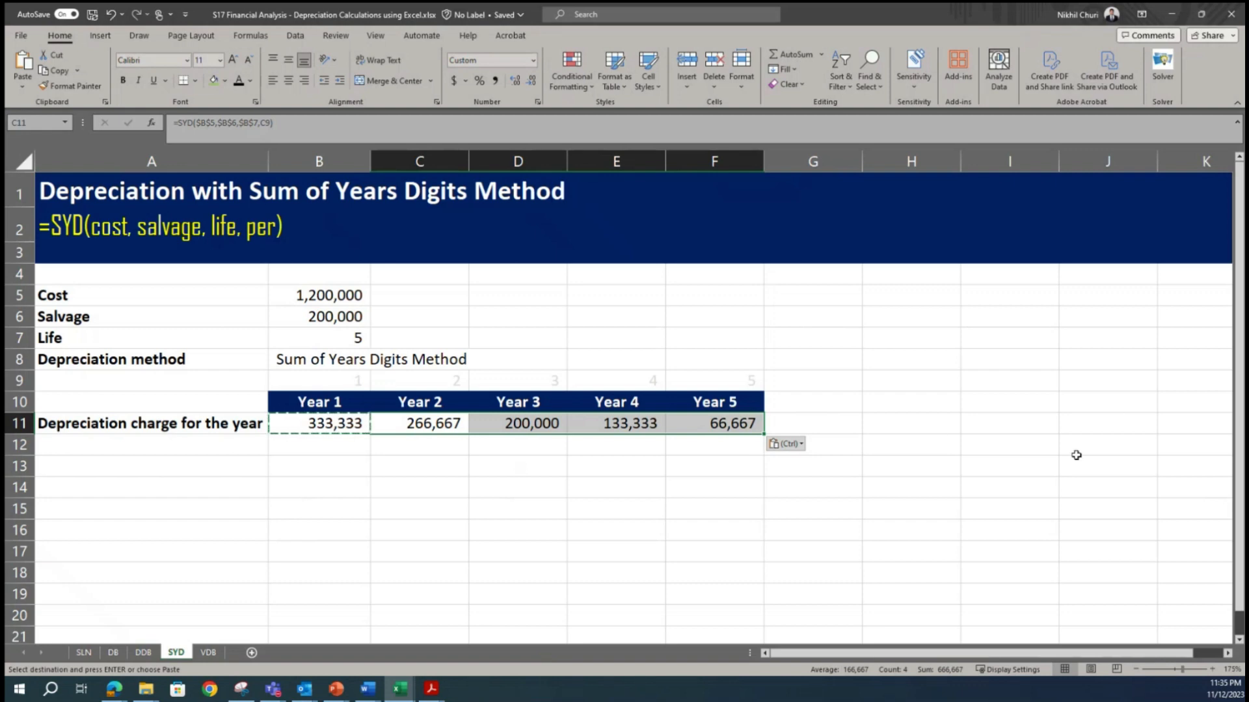
click(937, 439)
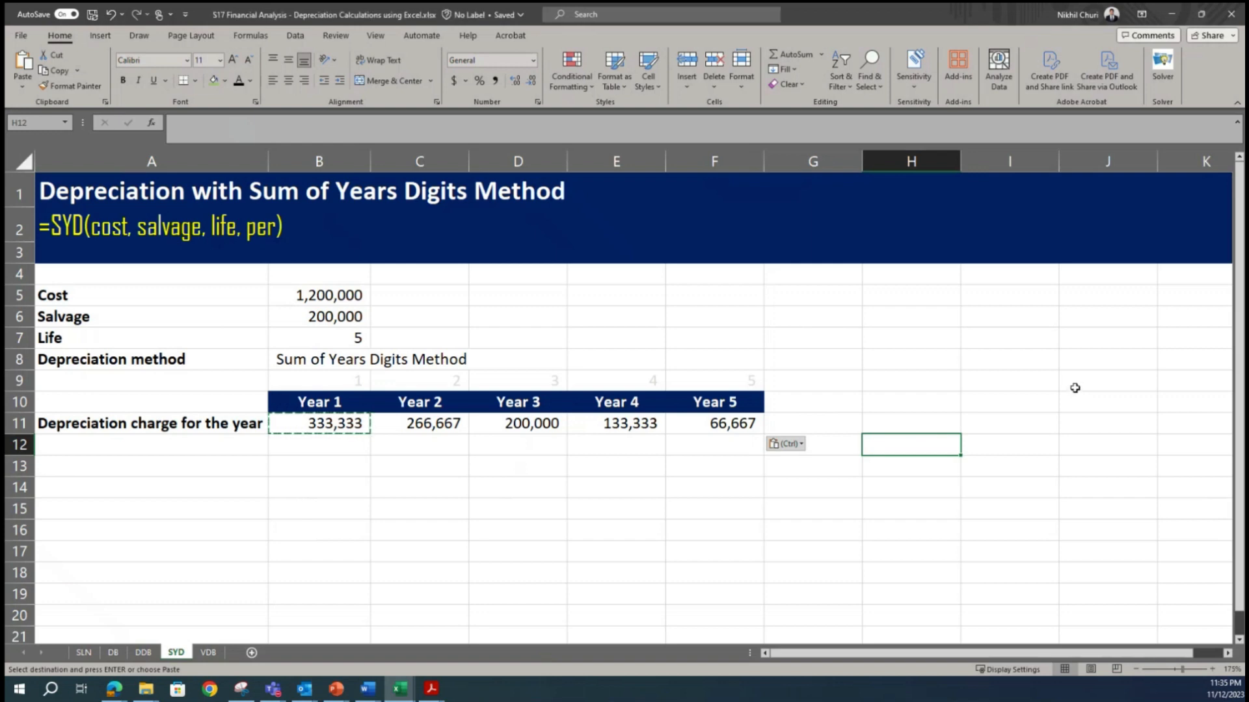
click(906, 394)
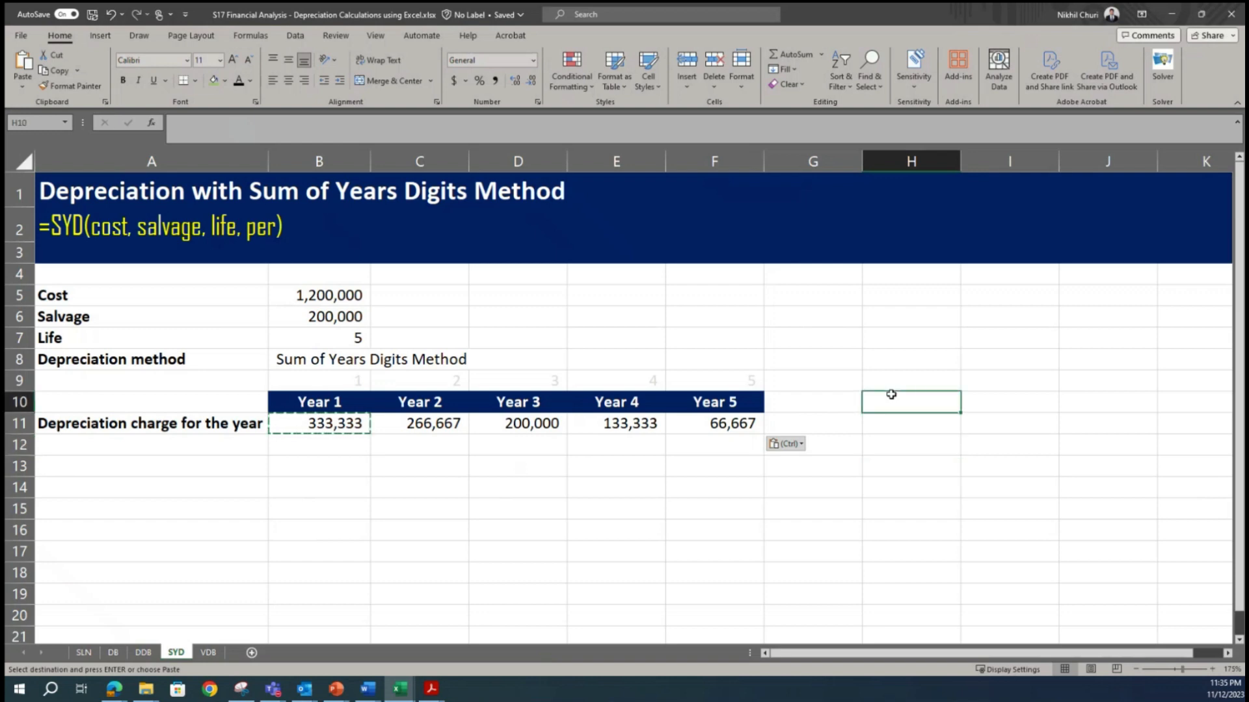
click(276, 691)
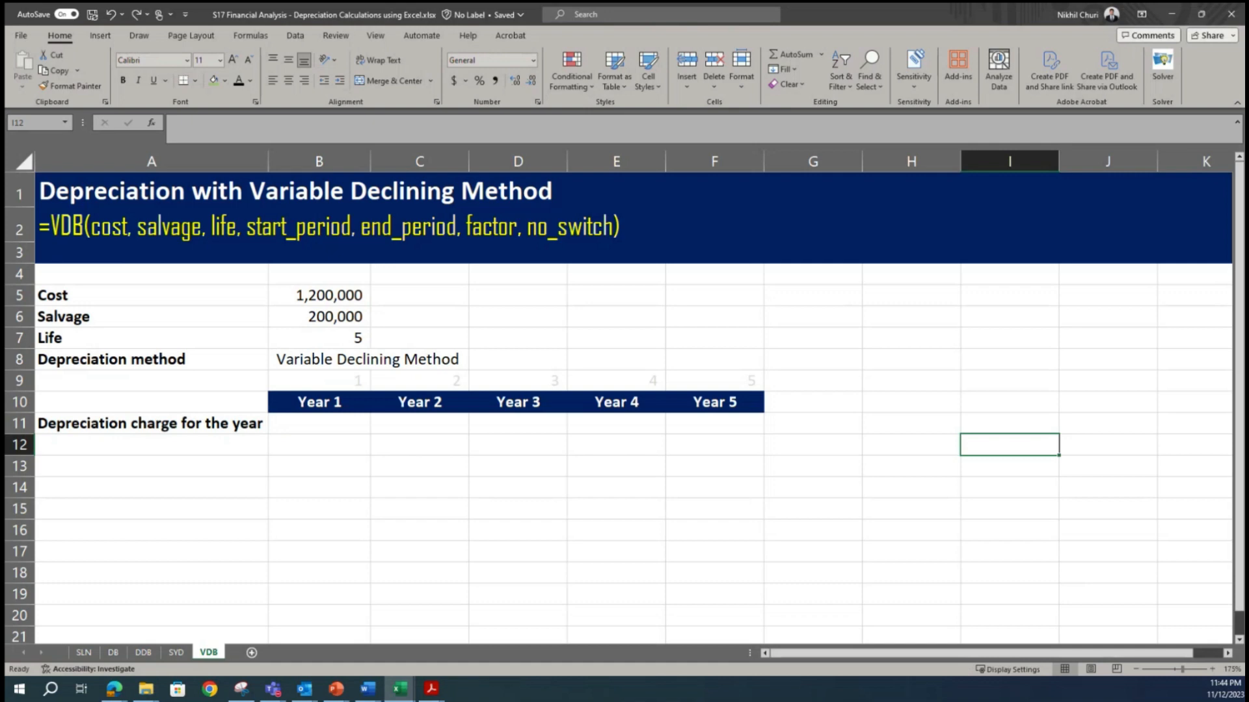
click(838, 537)
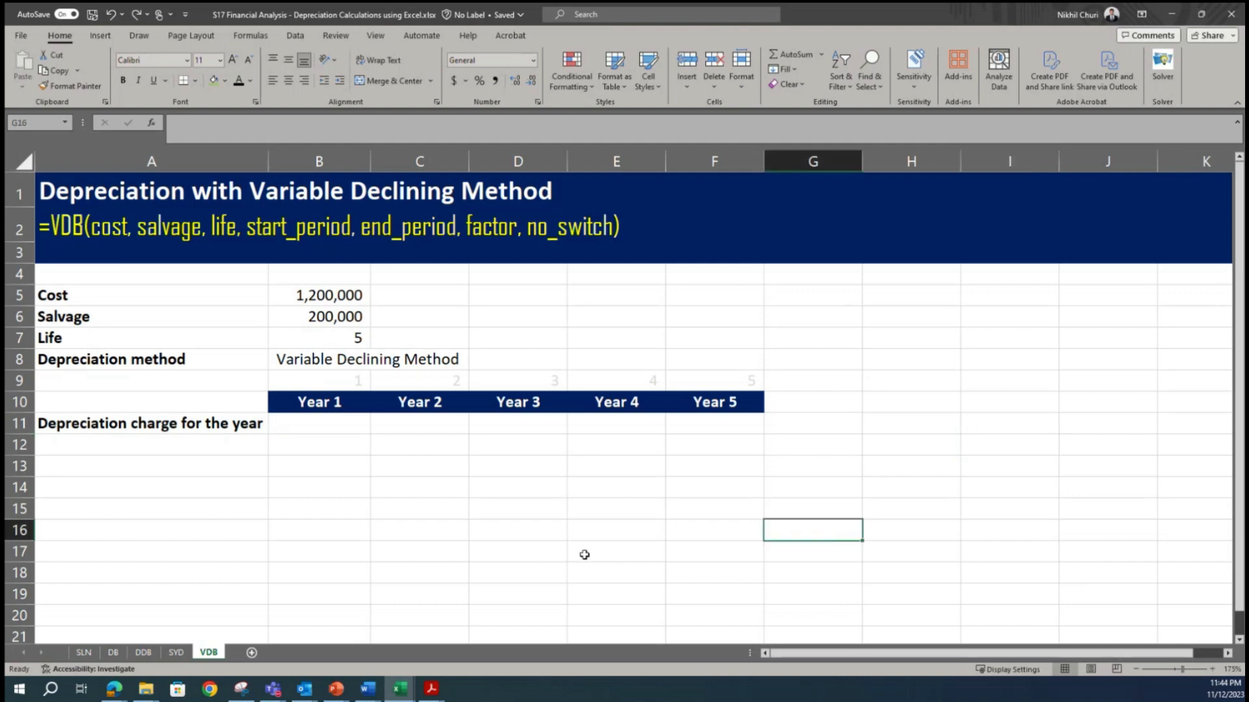
Compare the DDB function's arguments on the DDB sheet with the VDB function's arguments on the VDB sheet
click(144, 652)
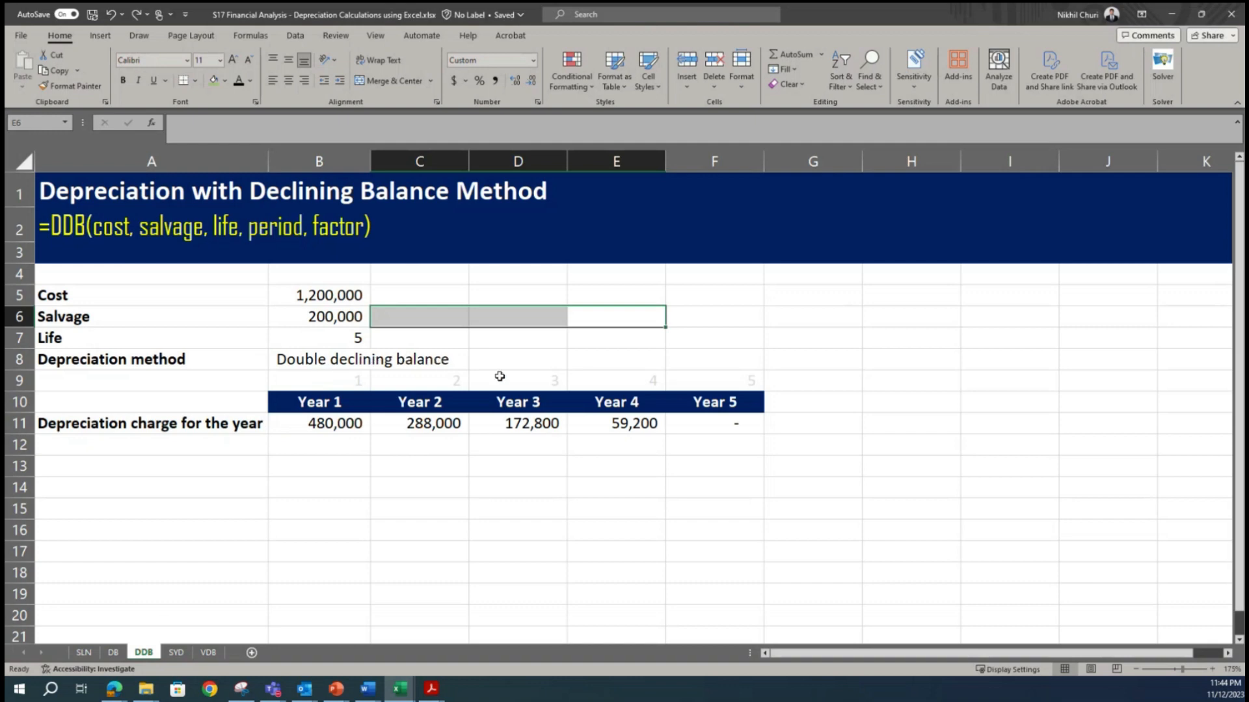
click(210, 652)
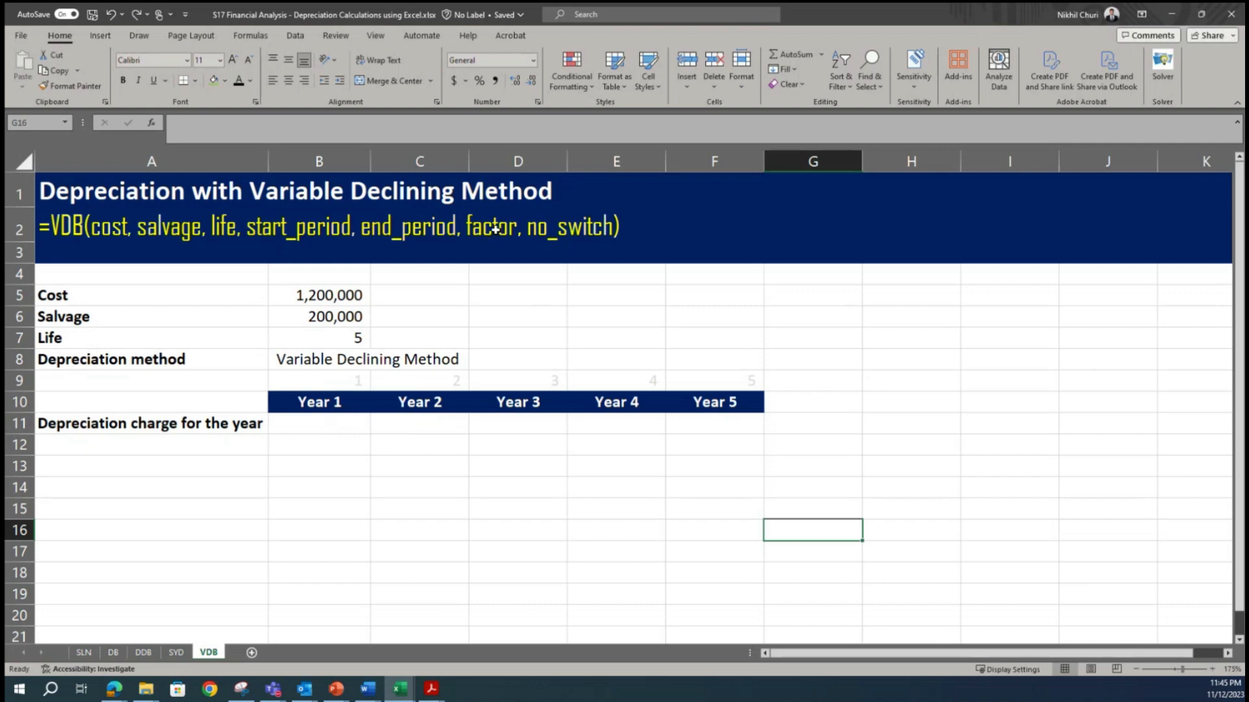
click(142, 652)
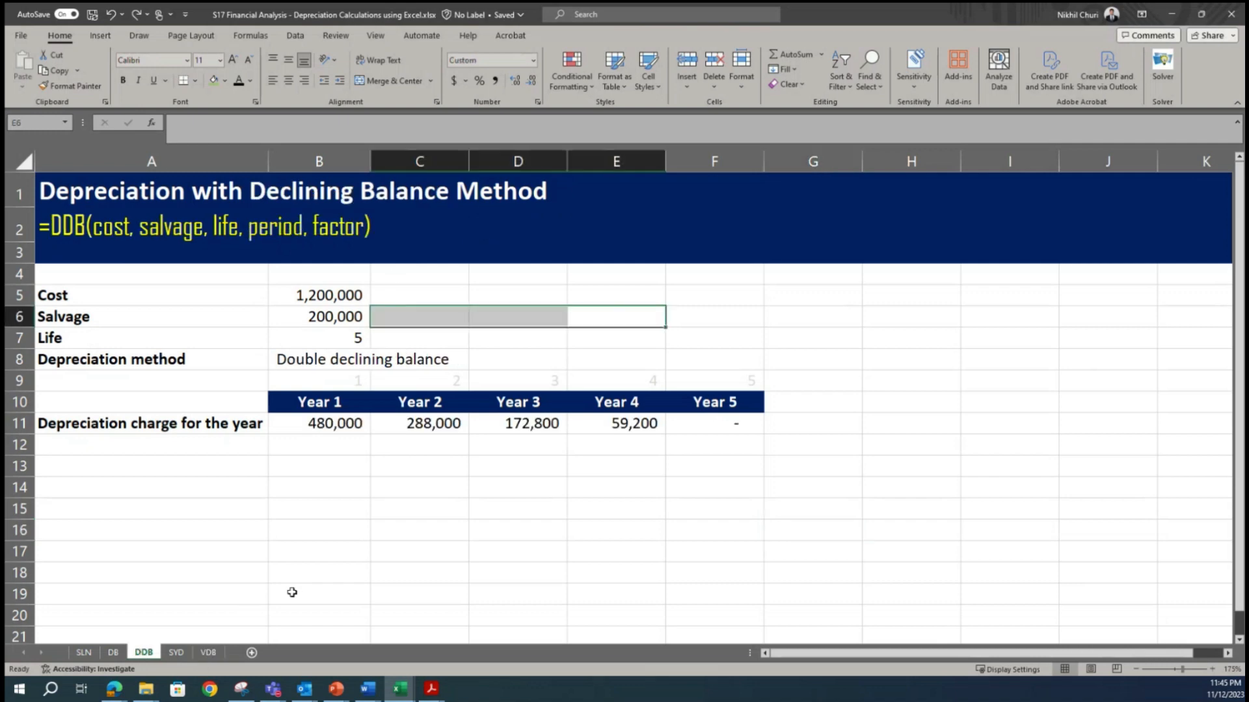
Review the single period argument on the DDB sheet against the start_period and end_period arguments on the VDB sheet
click(208, 652)
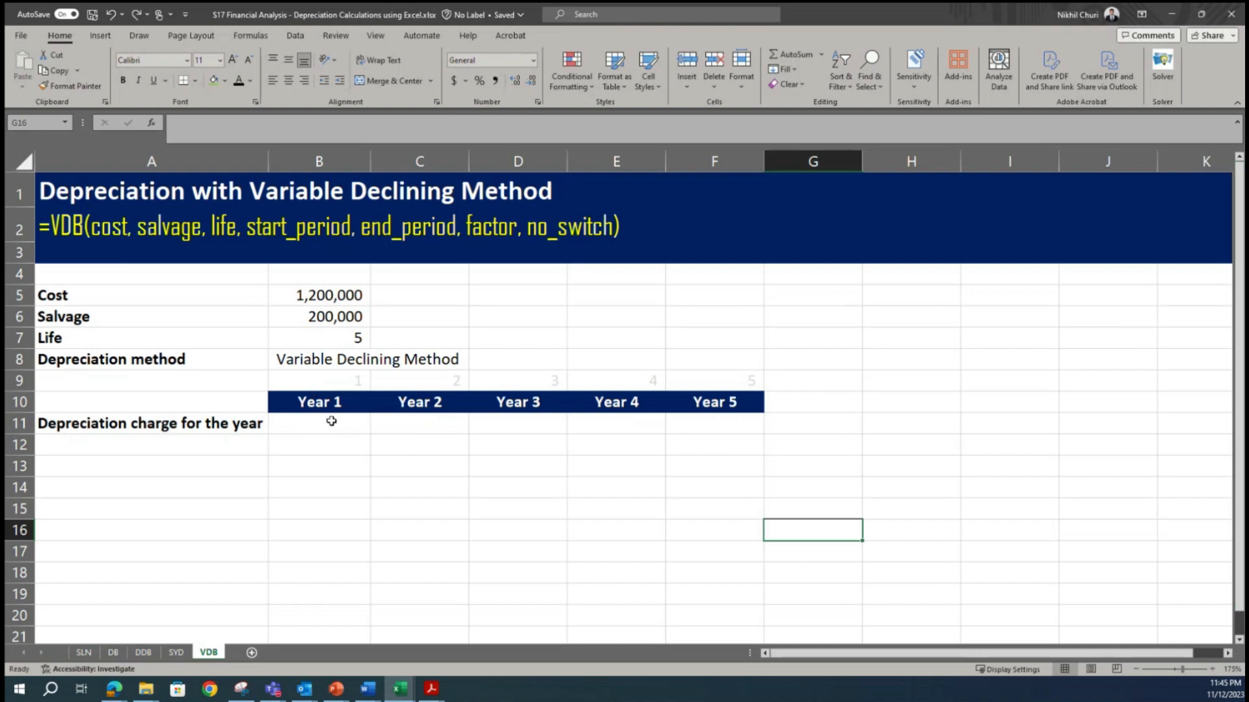
click(310, 429)
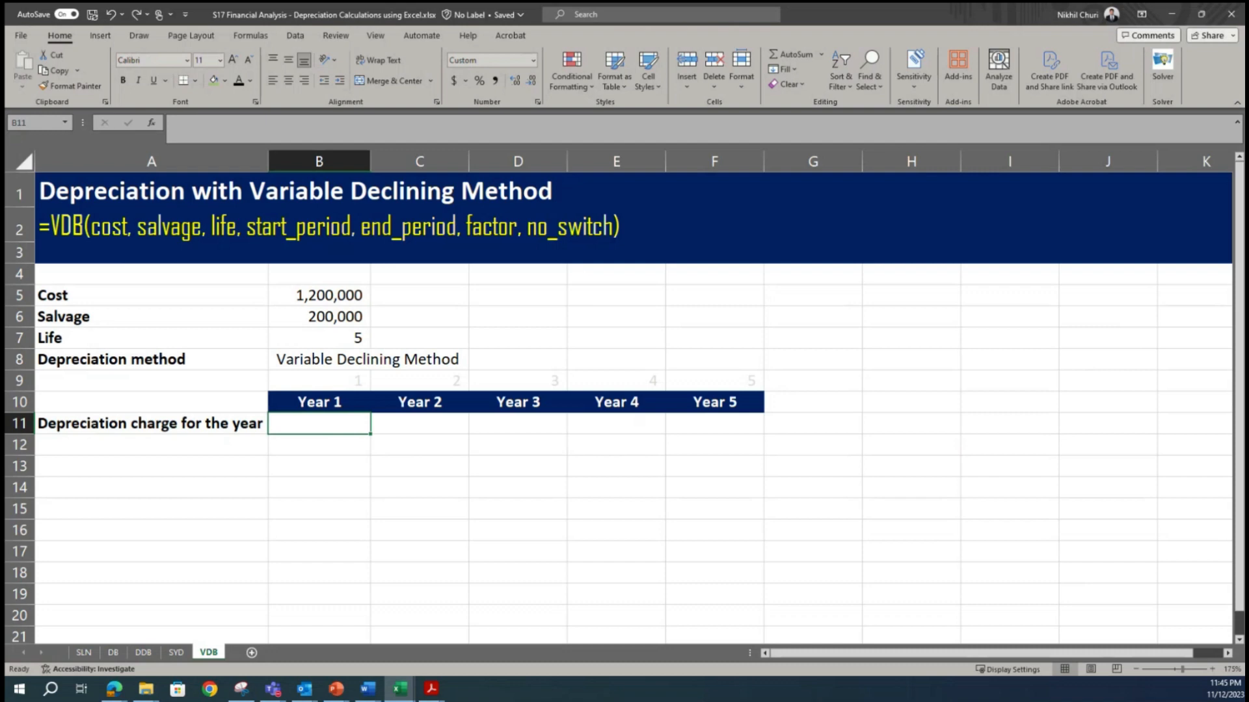
key(alt+Tab)
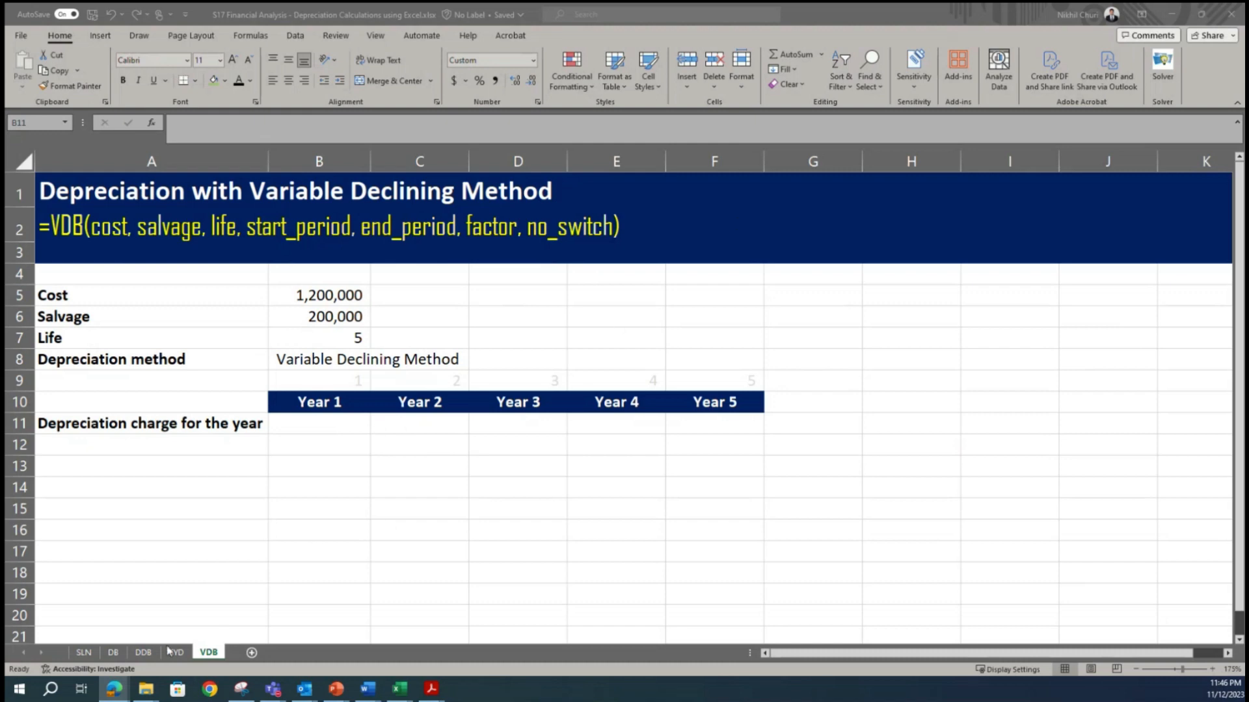
click(143, 652)
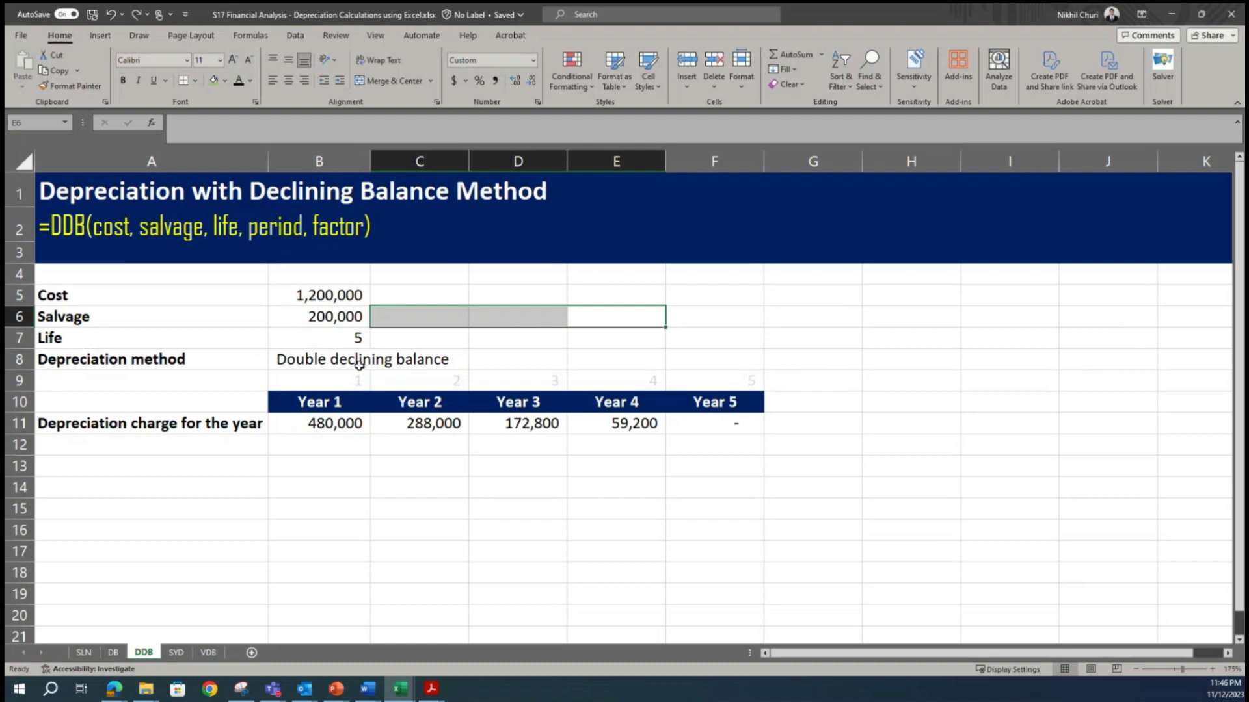
click(208, 652)
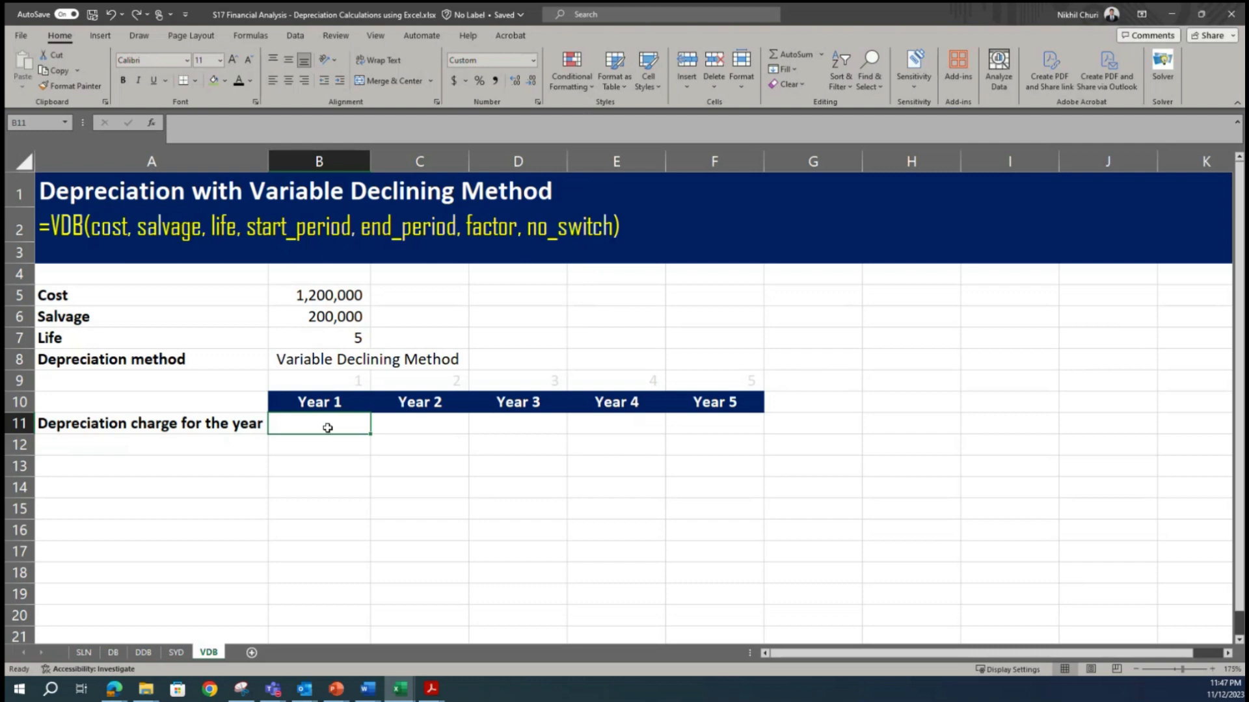
click(143, 652)
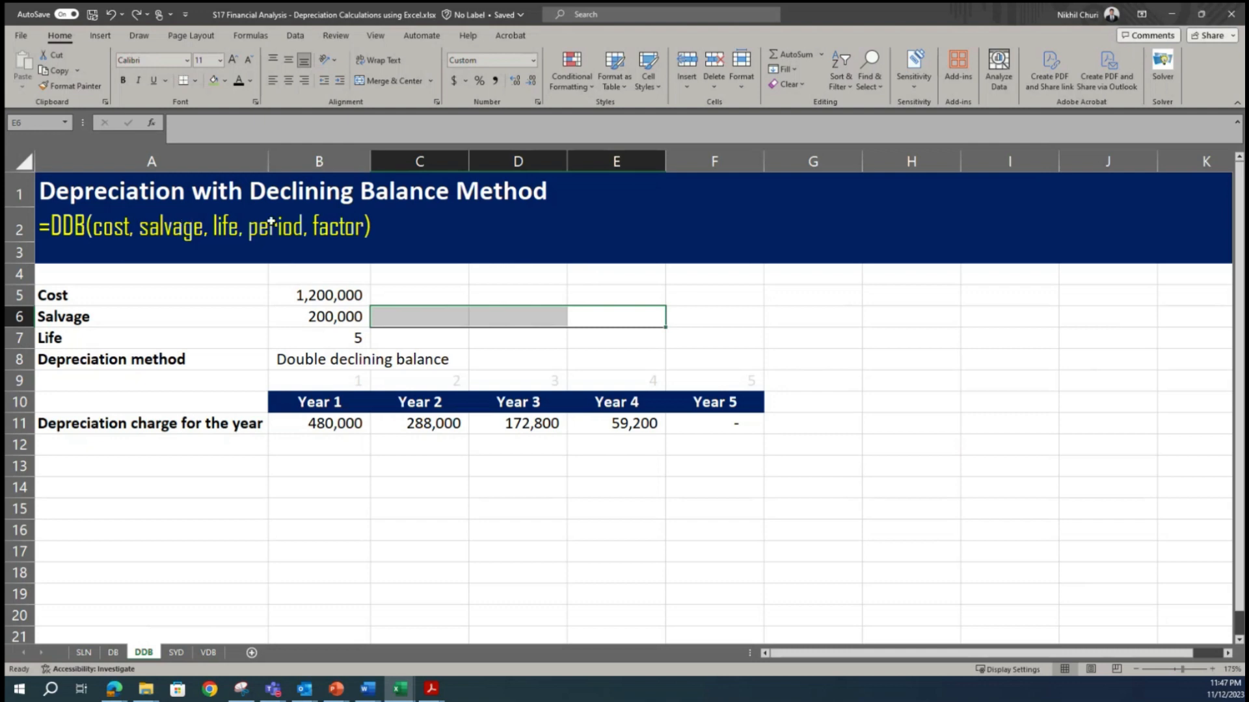
click(208, 652)
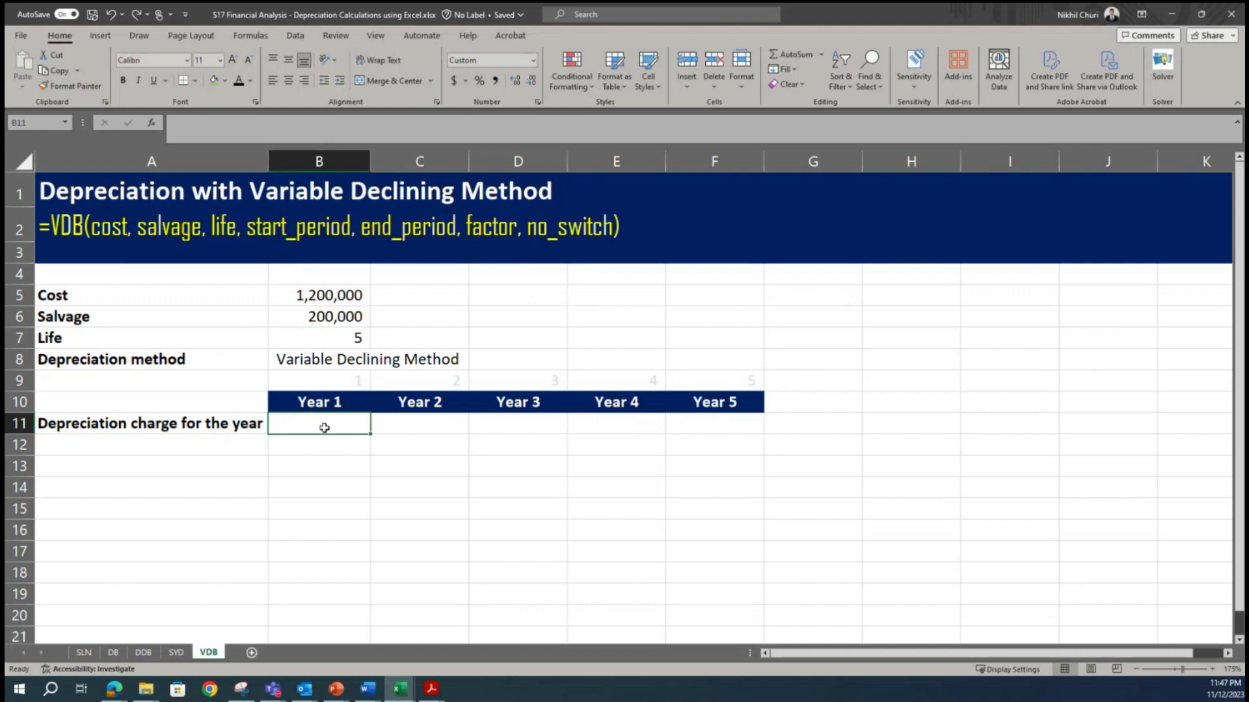
Start the Year 1 depreciation formula in B11 of the VDB sheet with the cost, salvage and life arguments, =VDB(B5,B6,B7,
text(=)
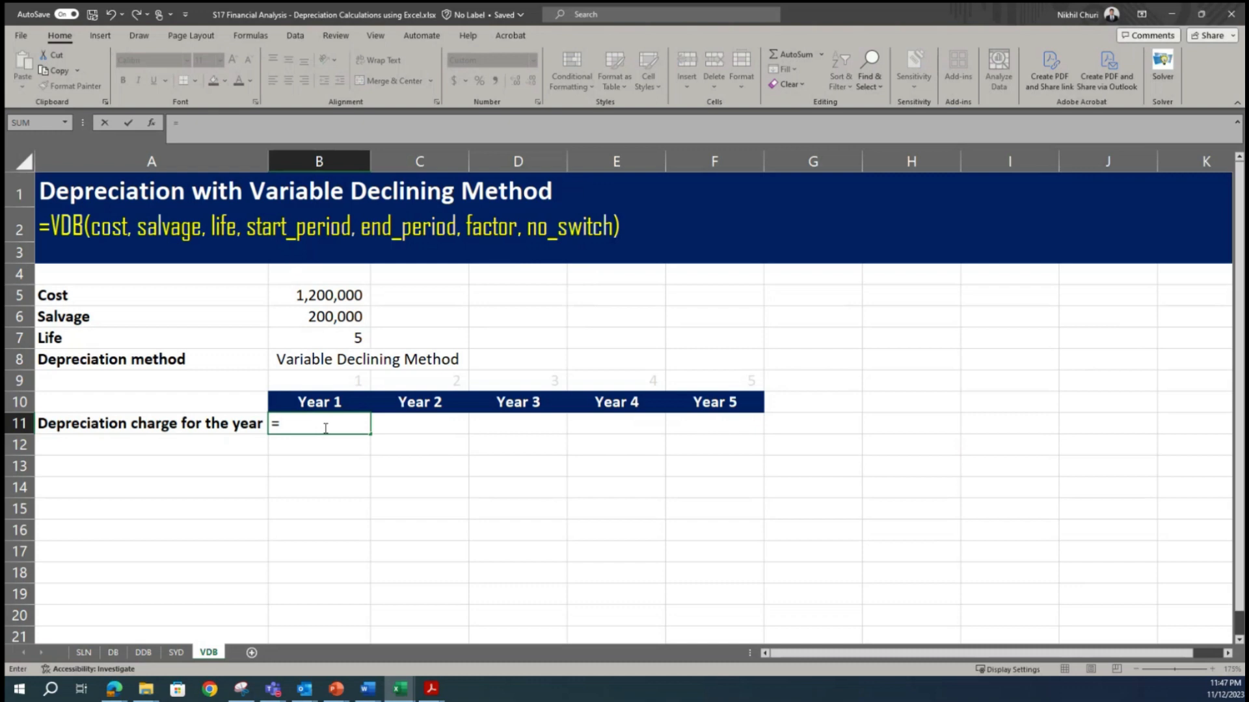
text(vdb)
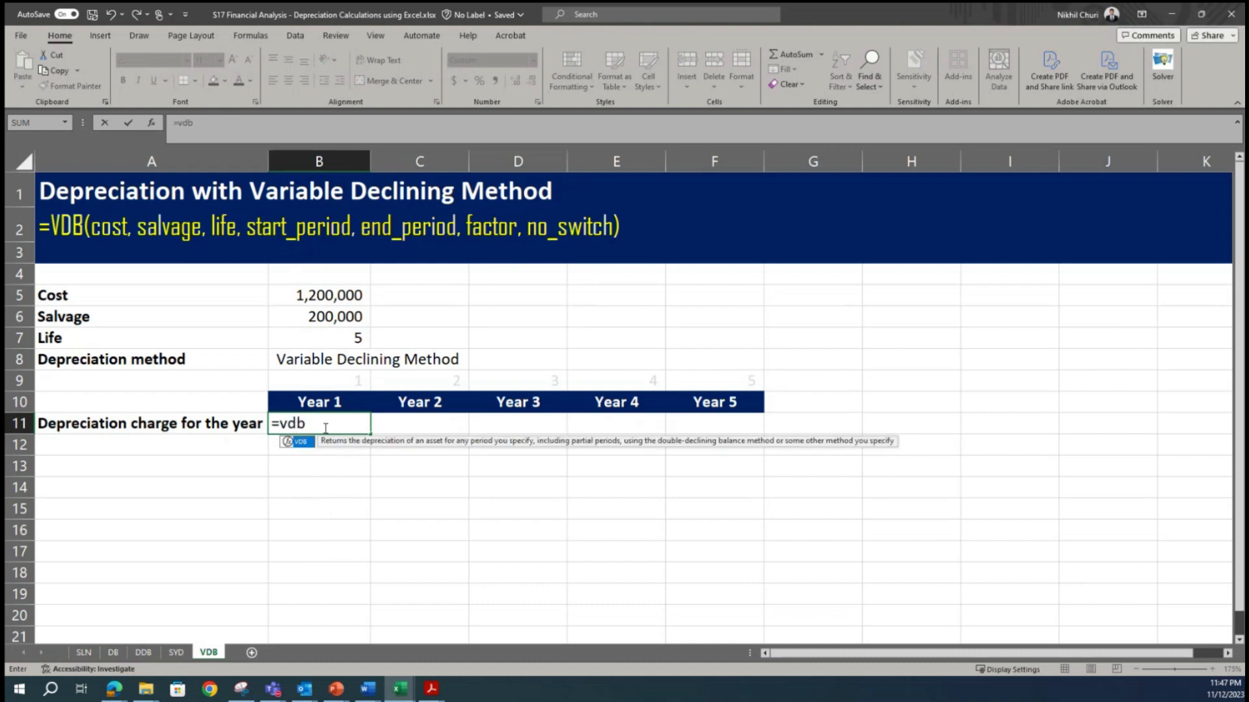
key(Tab)
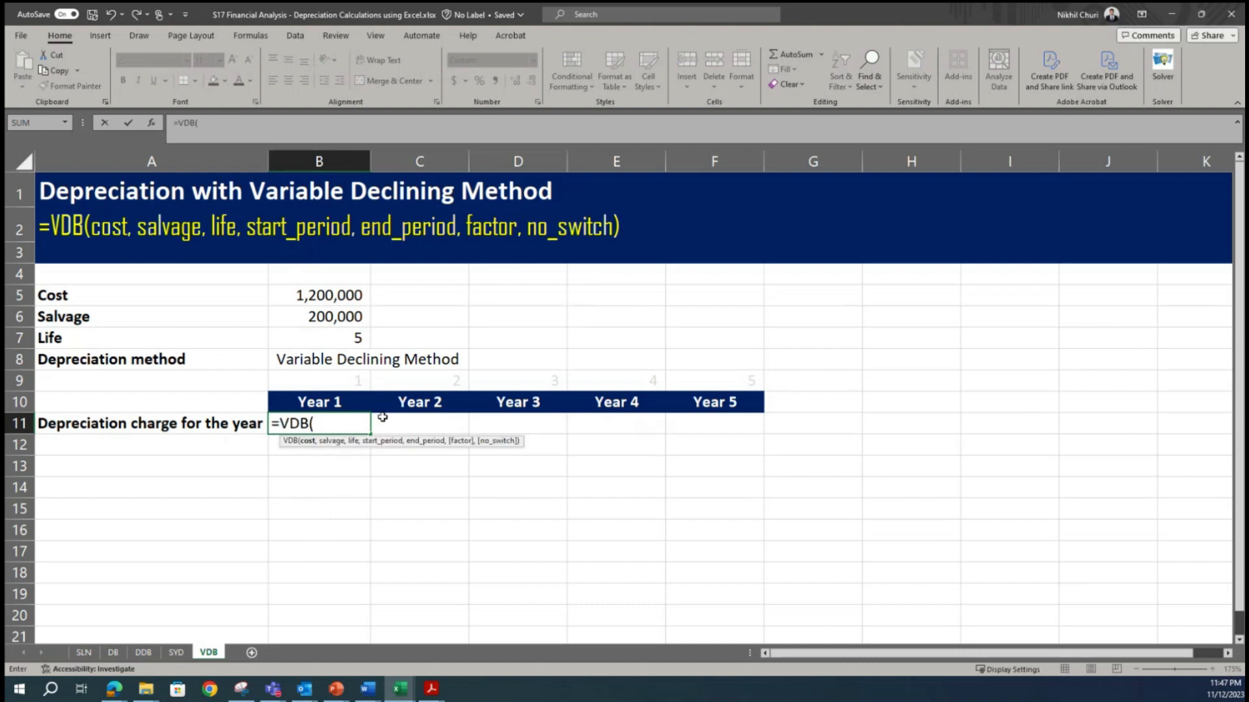
click(322, 296)
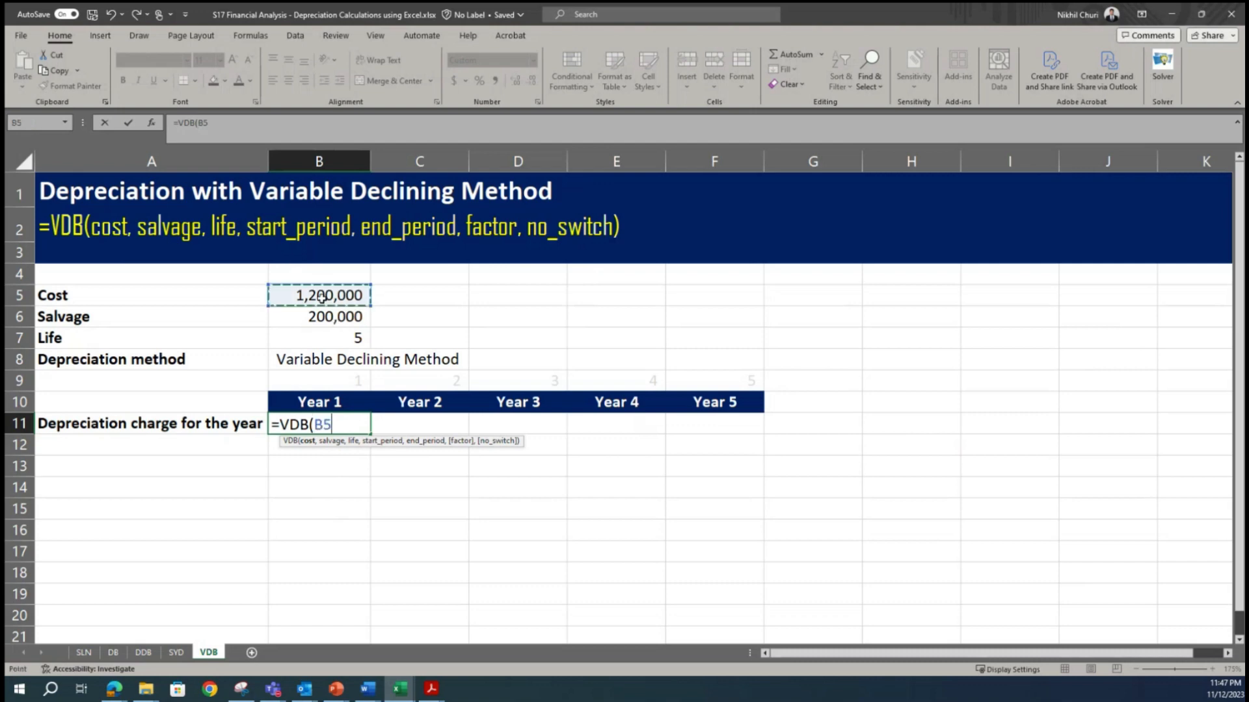
text(,)
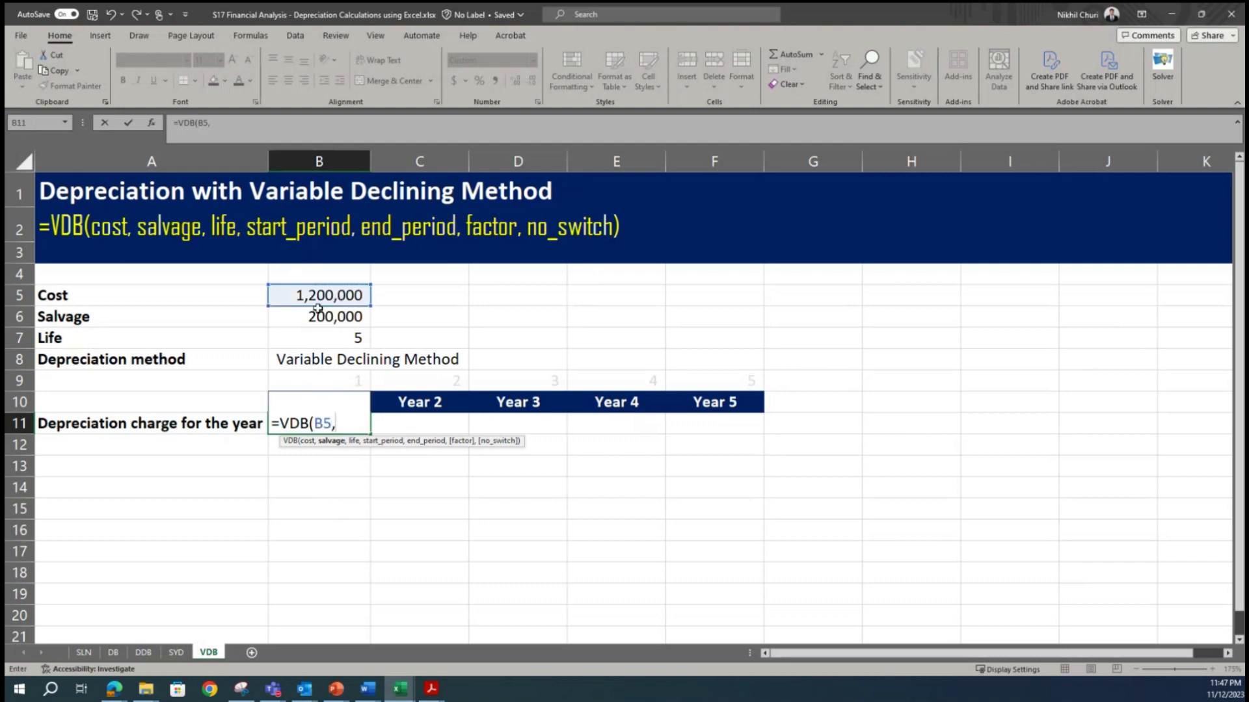
click(321, 324)
text(,)
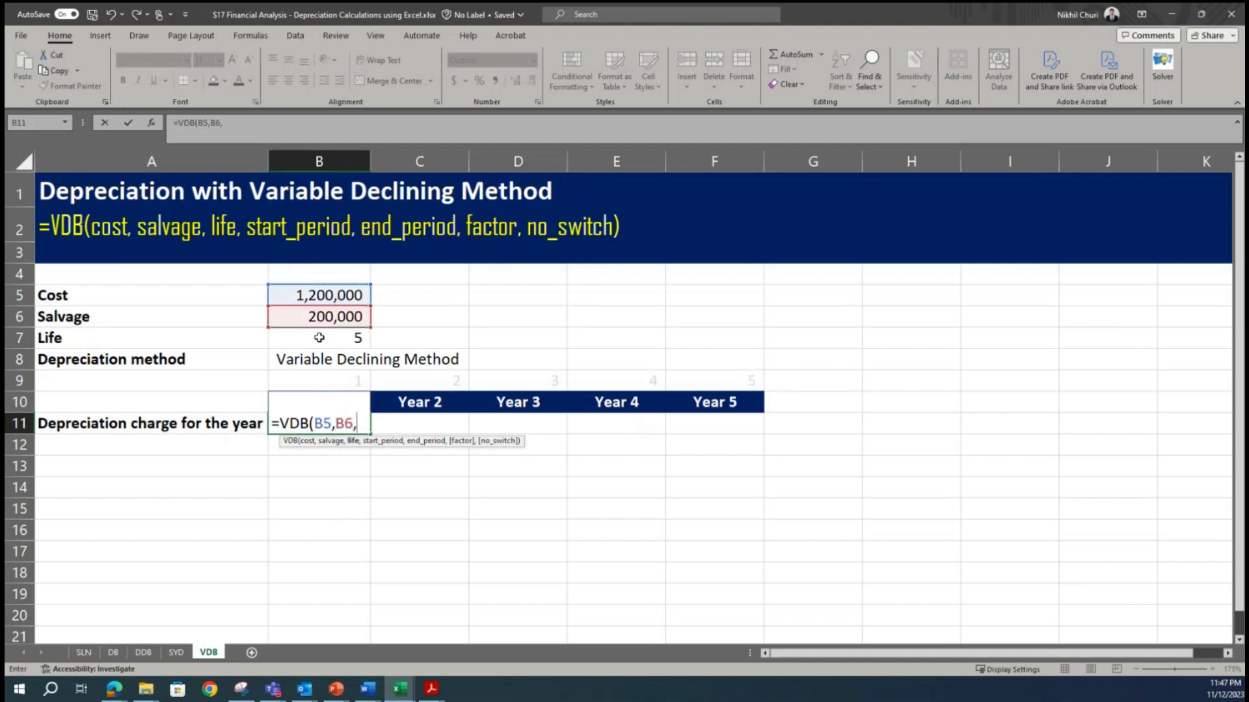
click(319, 337)
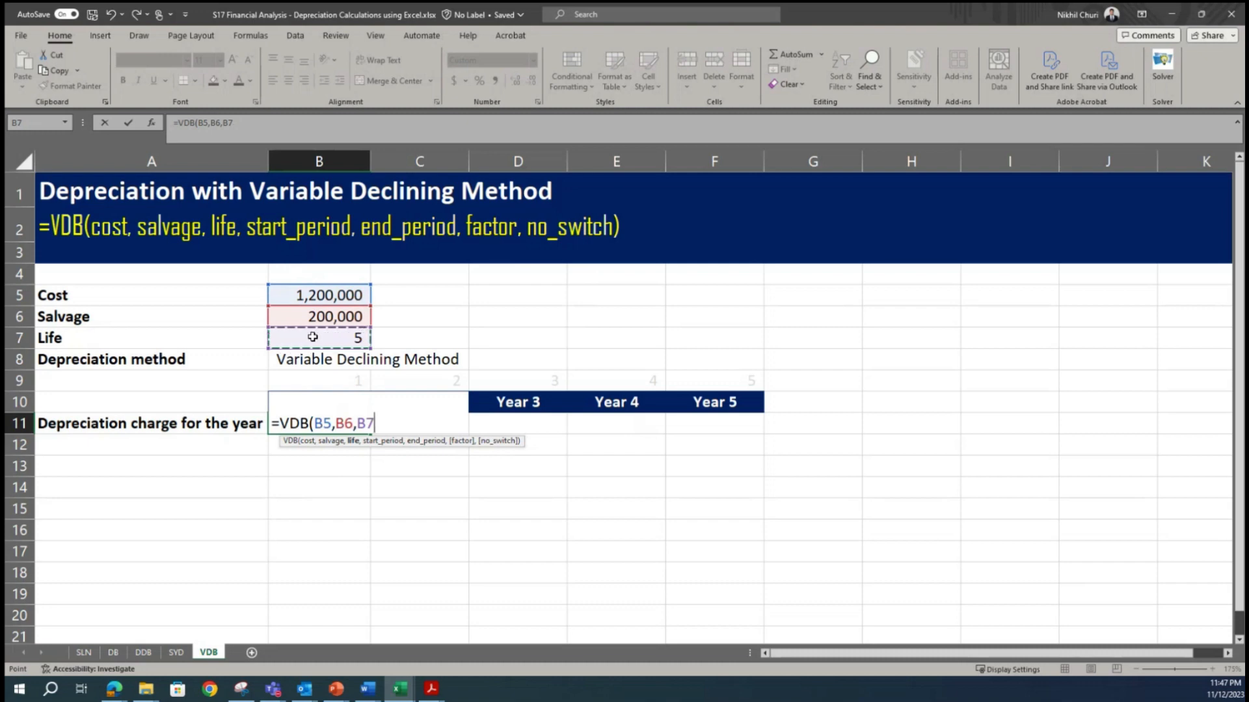
text(,)
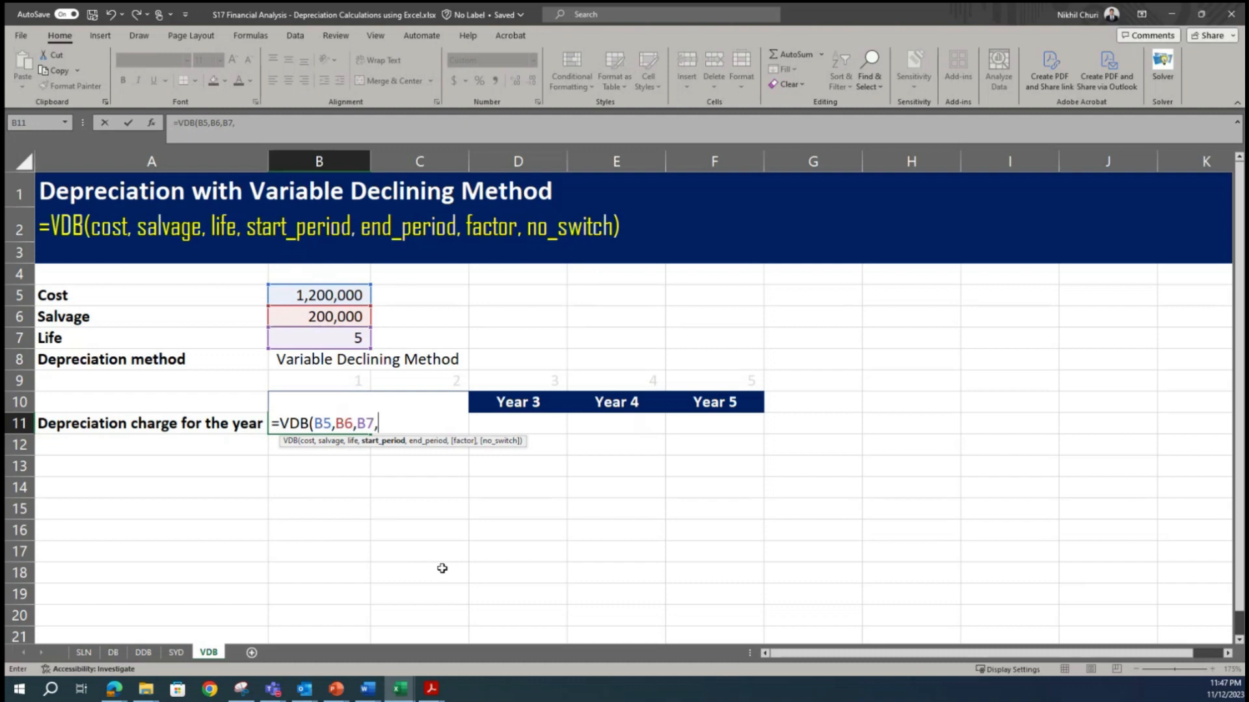
Complete the Year 1 VDB formula with start period B9-1, end period B9 and factor 2
click(320, 379)
text(-1)
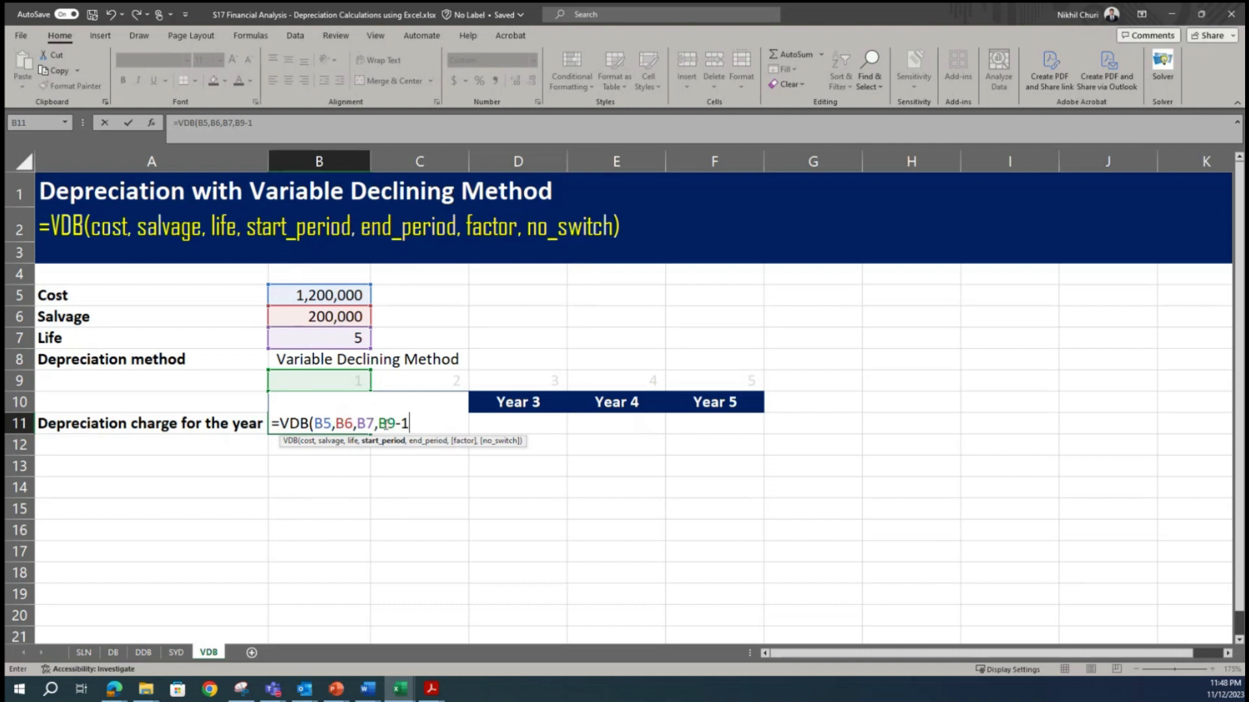
text(,)
click(311, 383)
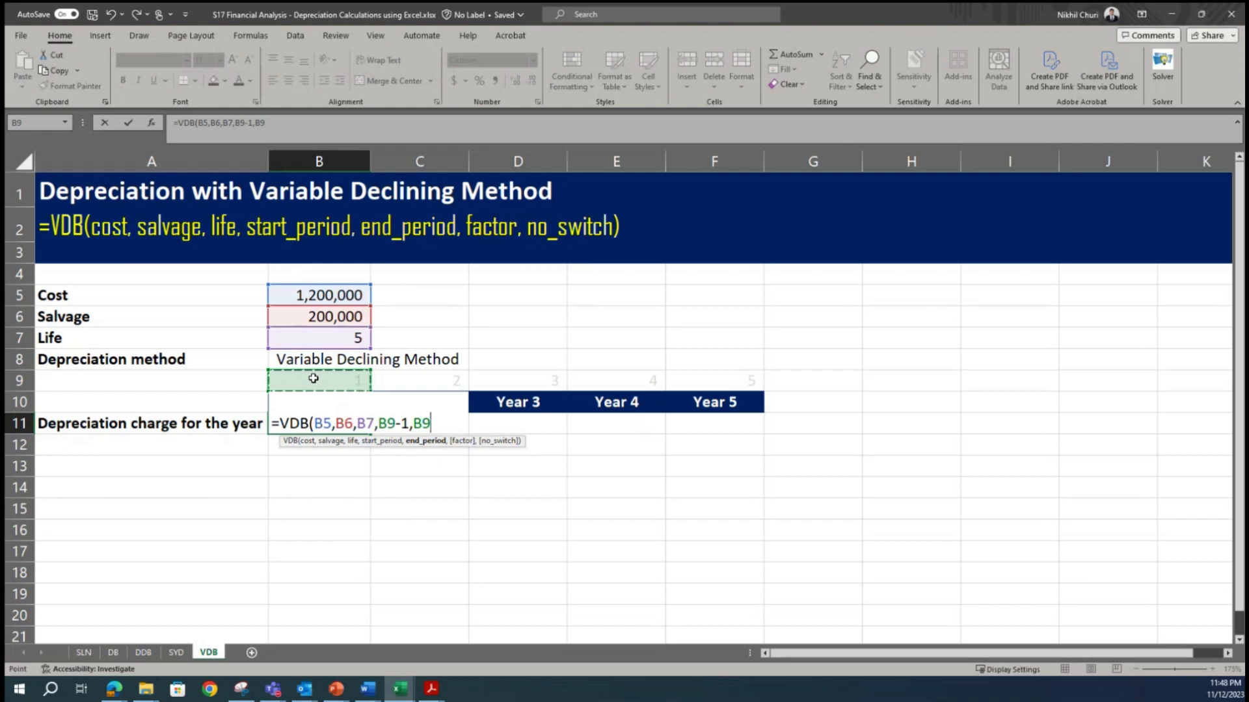
text(,)
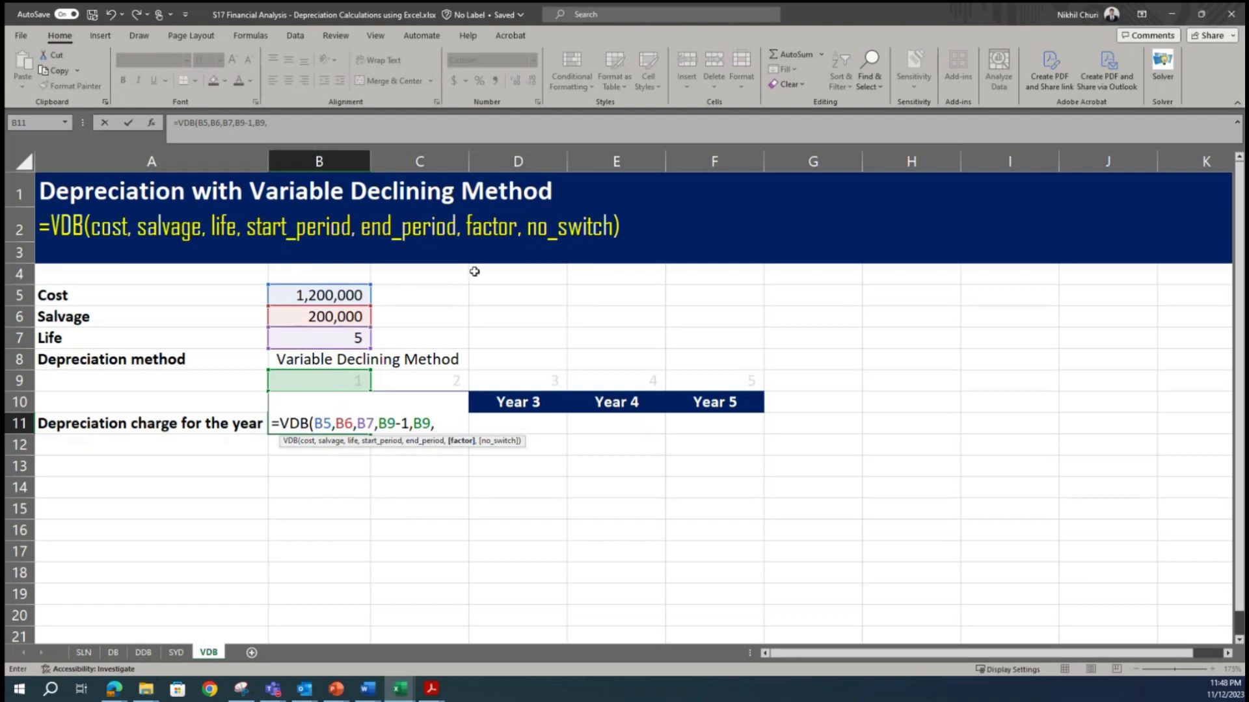
text(2)
text())
key(Return)
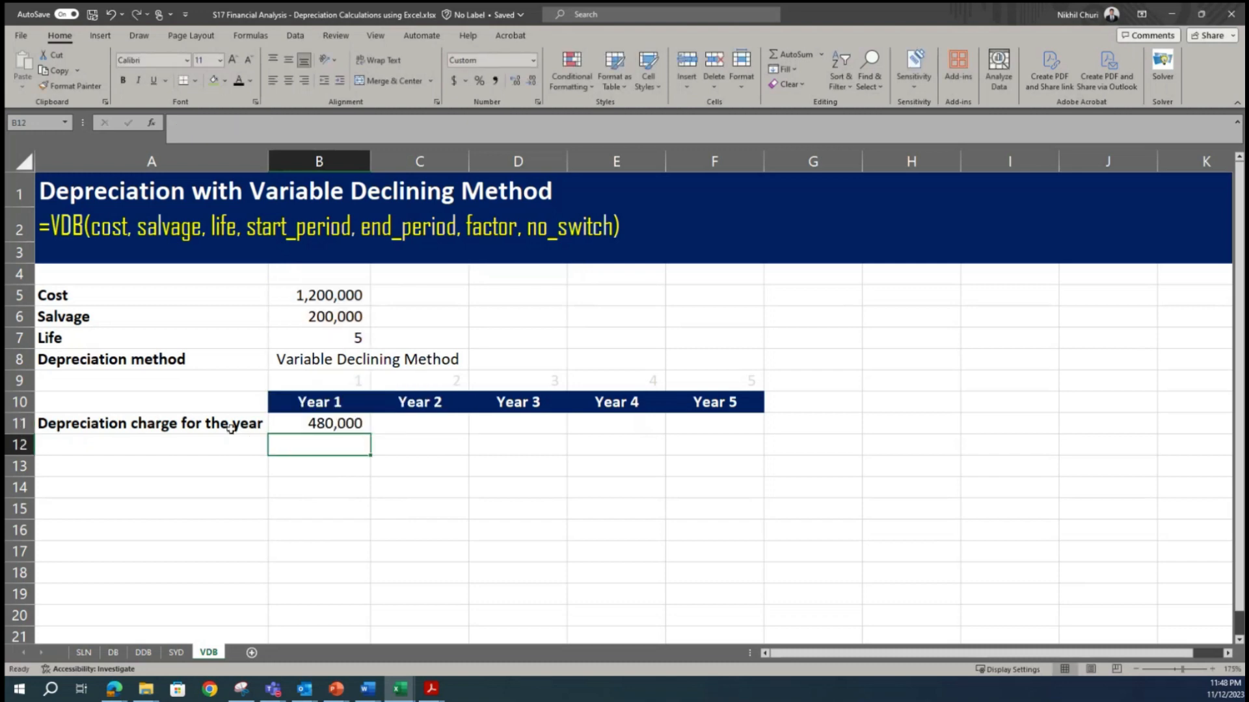
Make the cost, salvage and life references in B11 absolute so the formula reads =VDB($B$5,$B$6,$B$7,B9-1,B9,2)
click(338, 421)
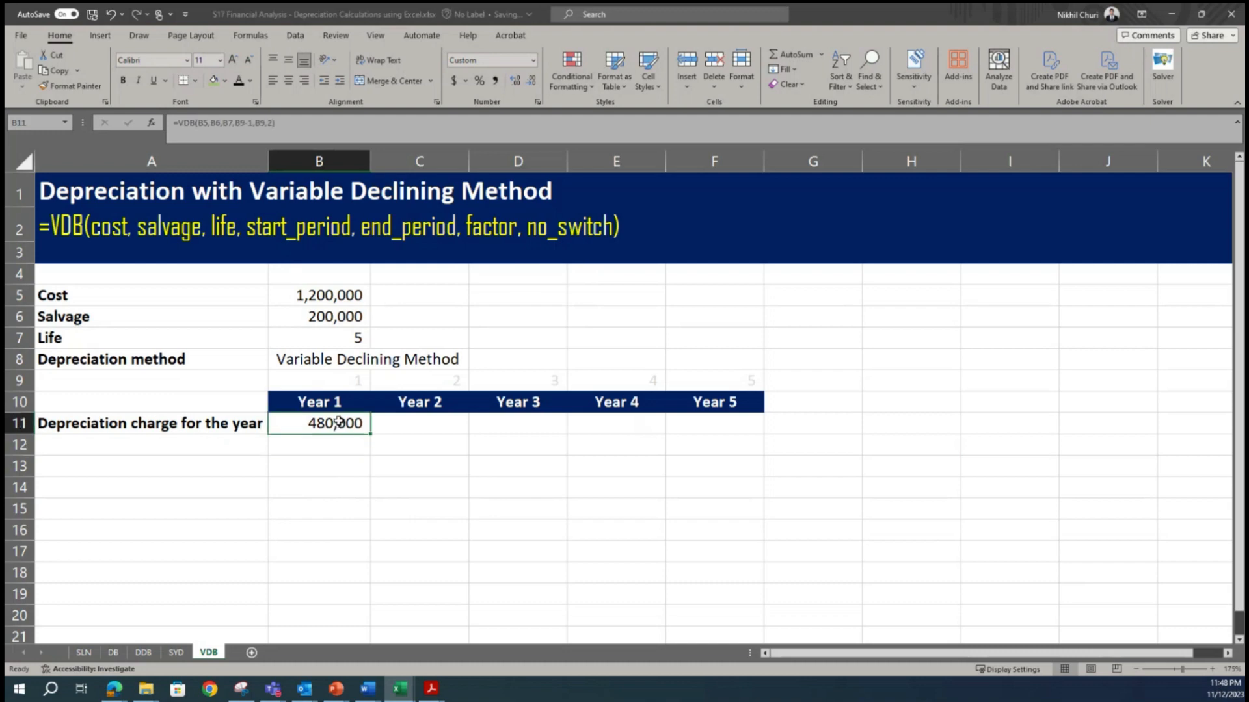
double_click(323, 423)
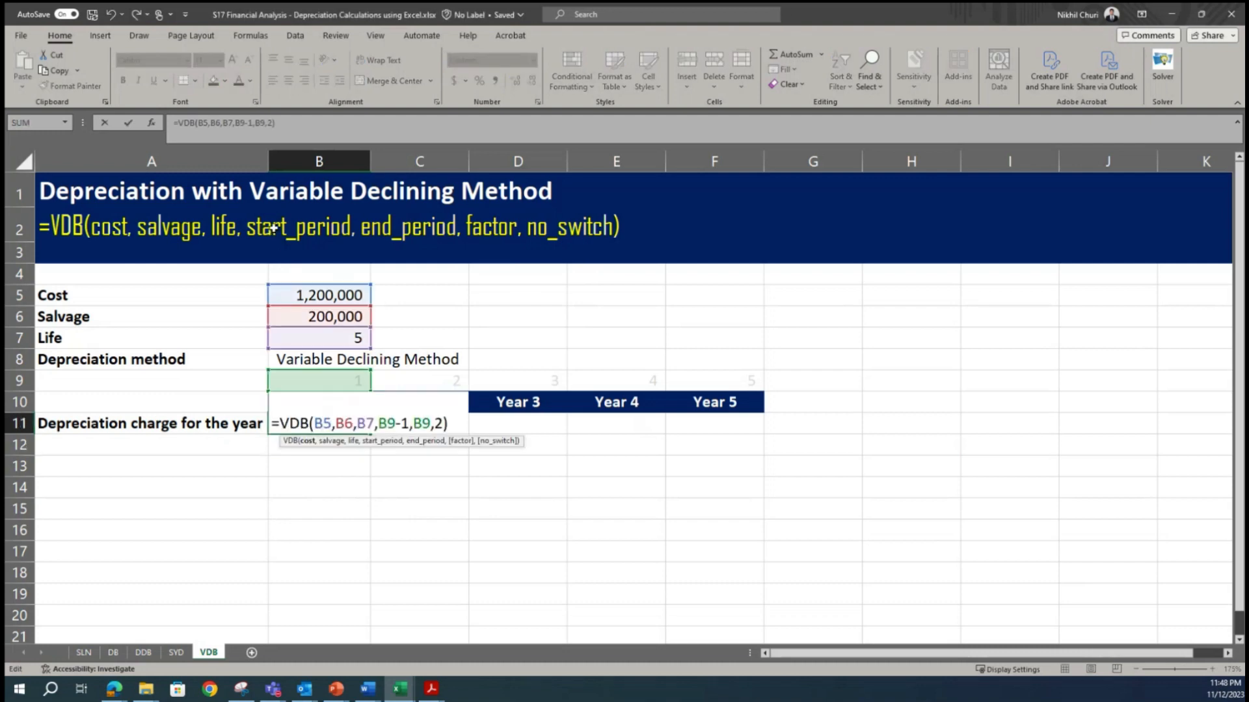
double_click(322, 423)
key(F4)
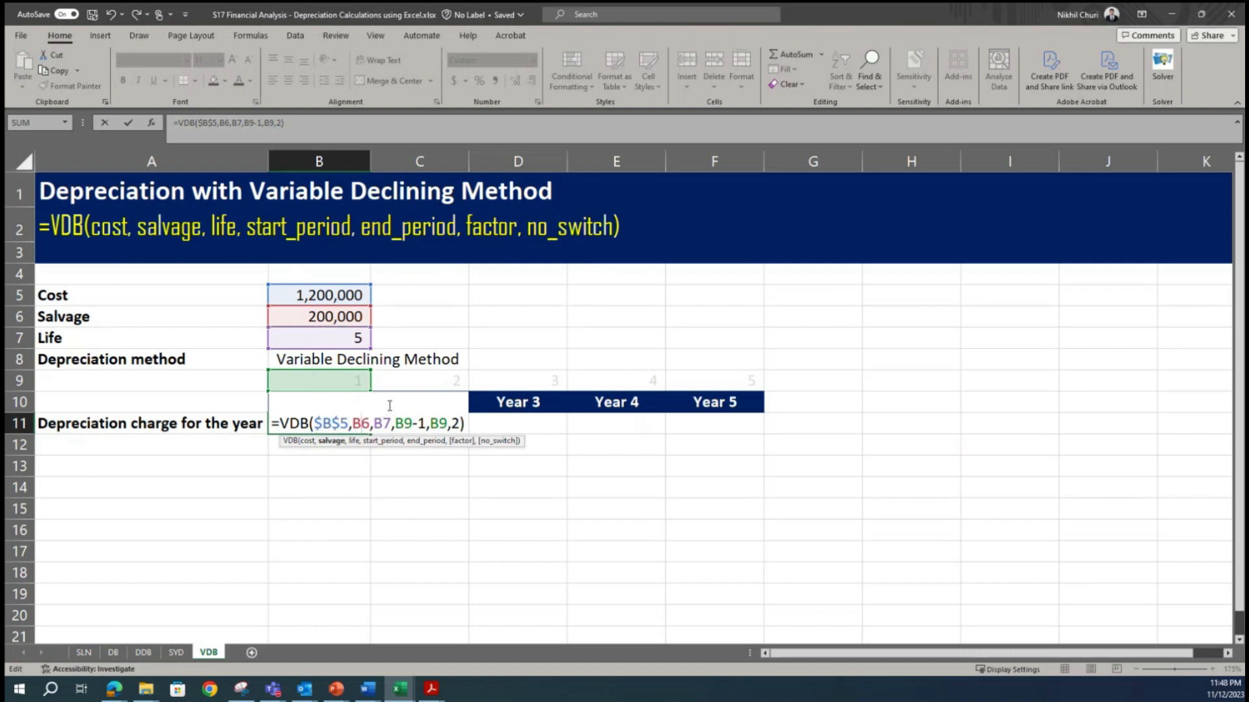
key(F4)
click(402, 423)
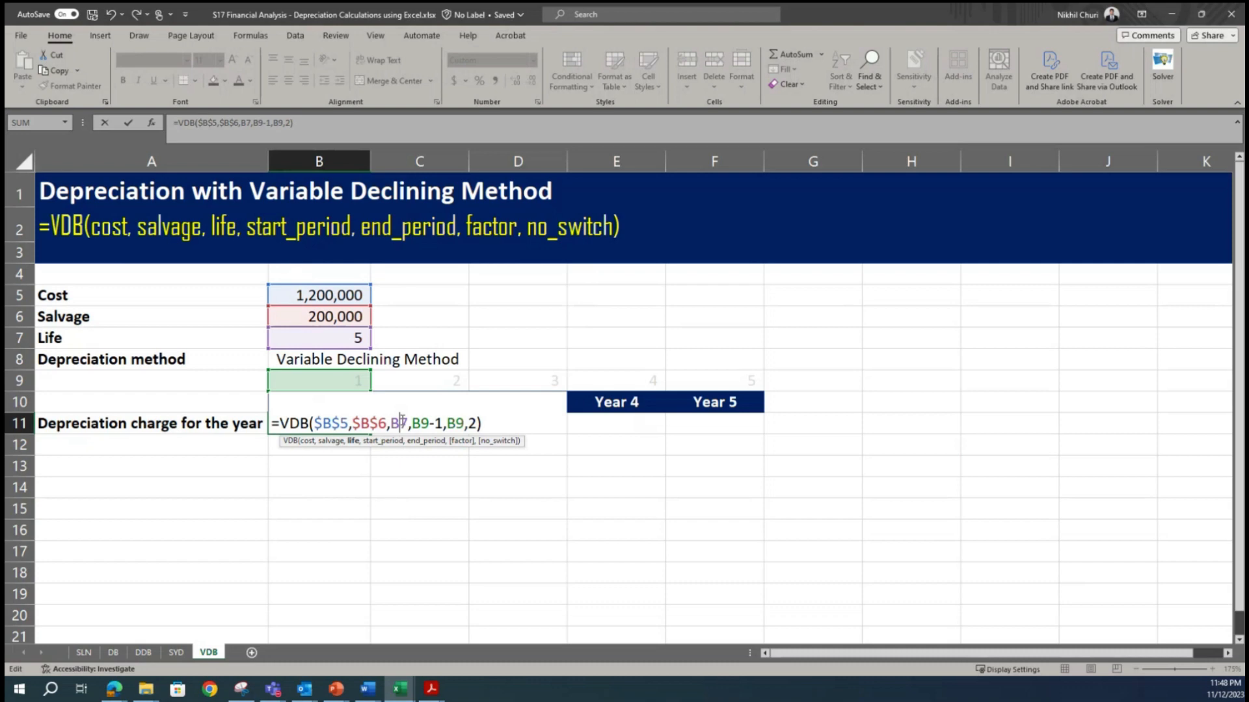
key(F4)
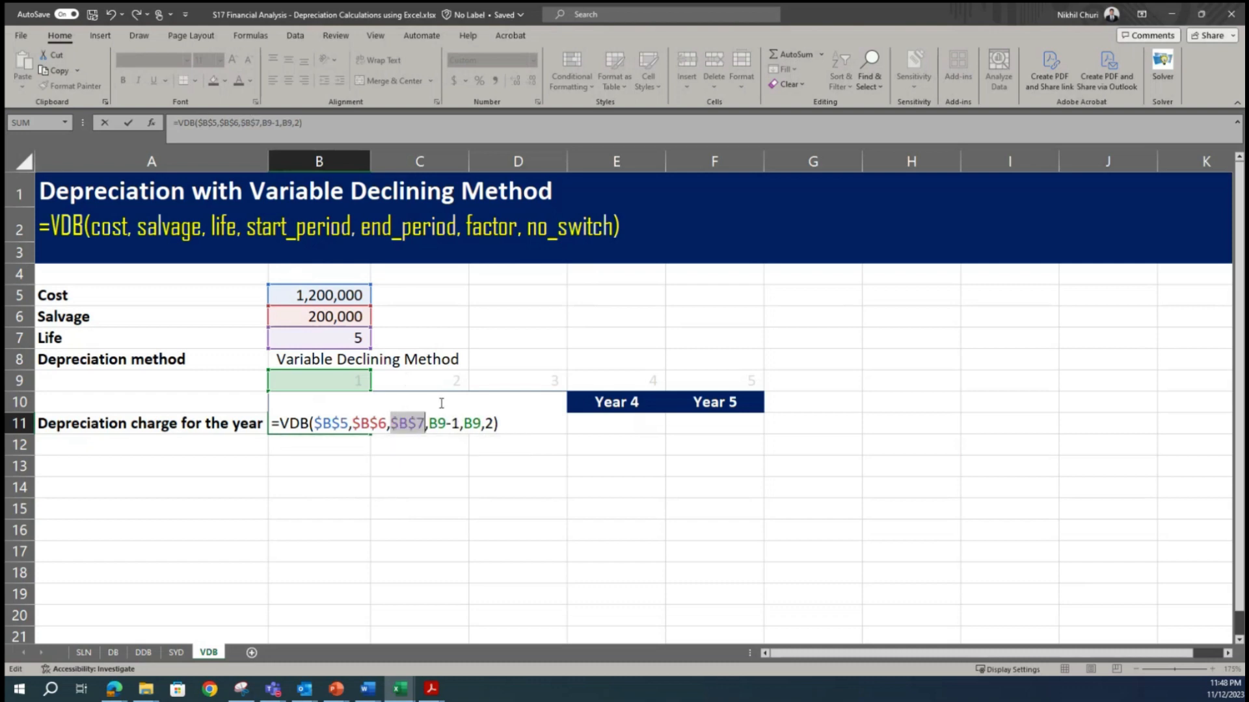
key(Return)
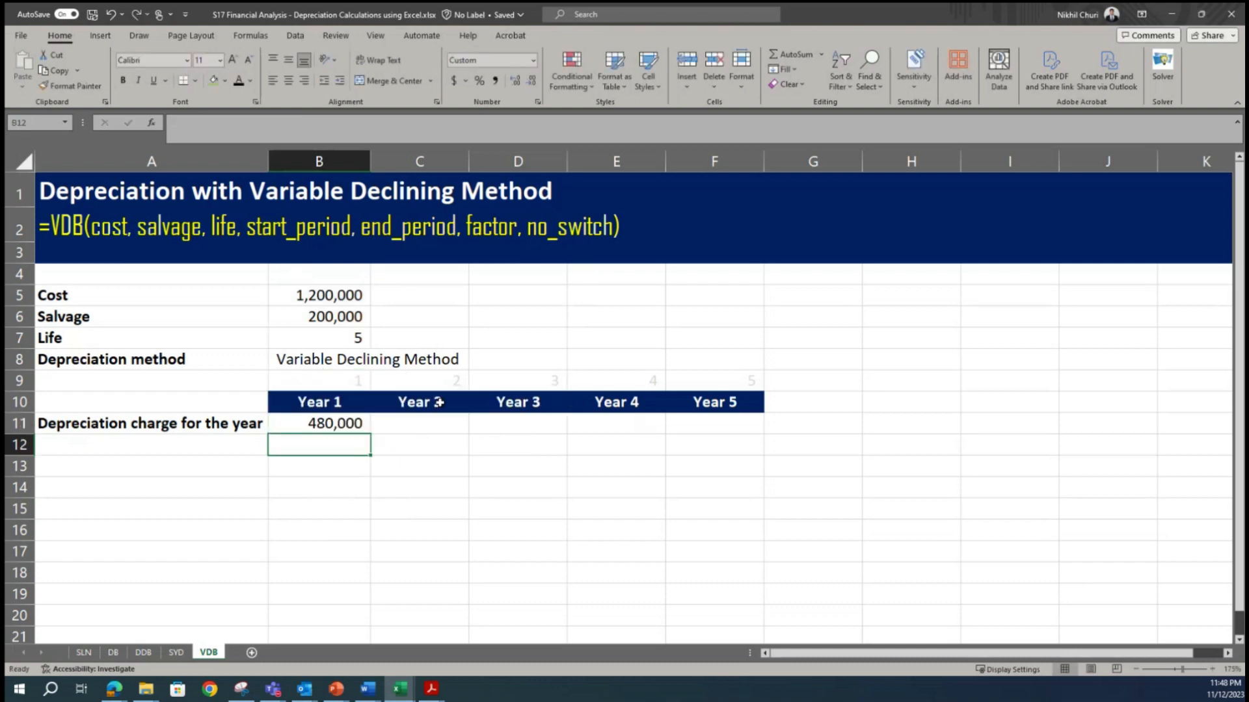
click(326, 429)
double_click(325, 426)
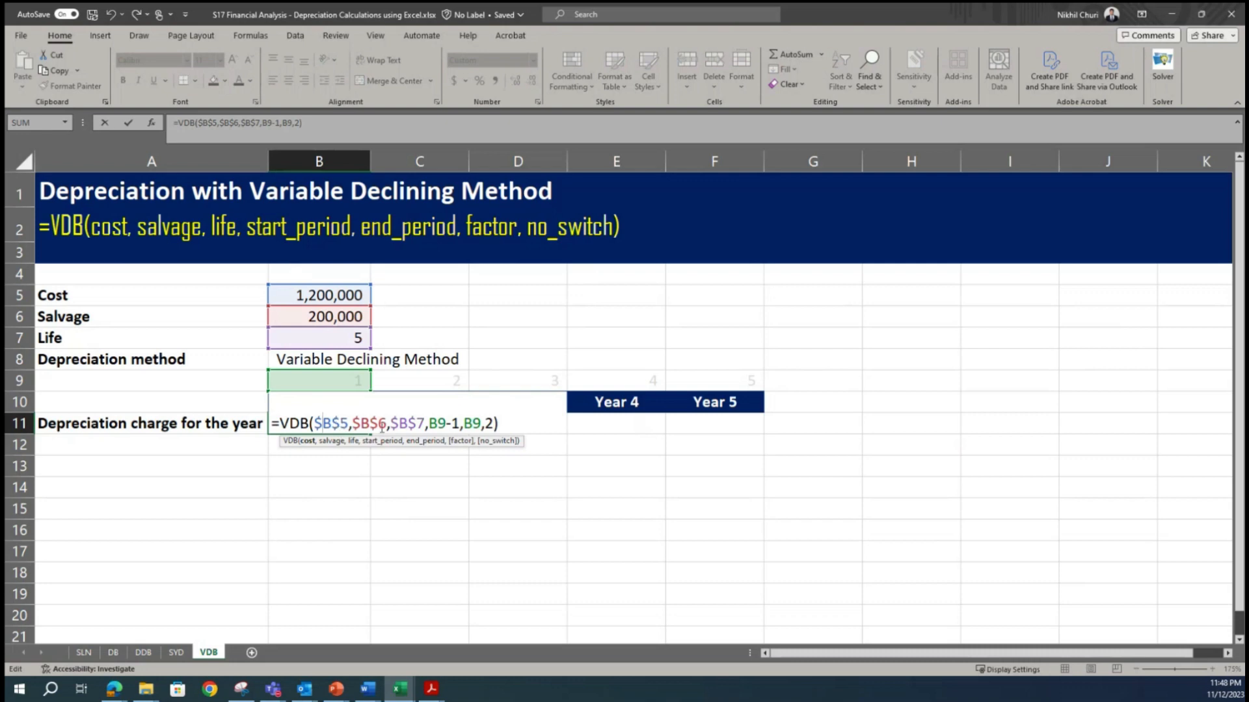
key(Return)
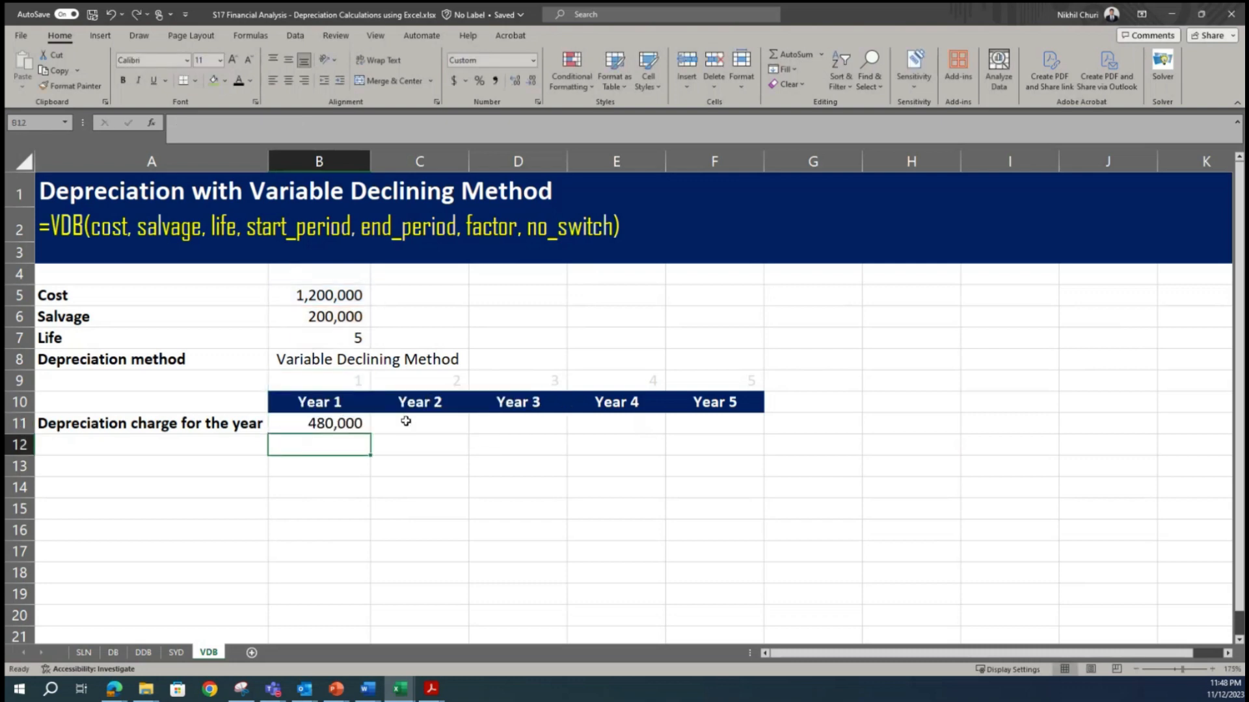
Copy the Year 1 VDB formula from B11 to the Year 2 through Year 5 cells, C11:F11
click(348, 423)
key(ctrl+c)
drag(421, 418, 700, 420)
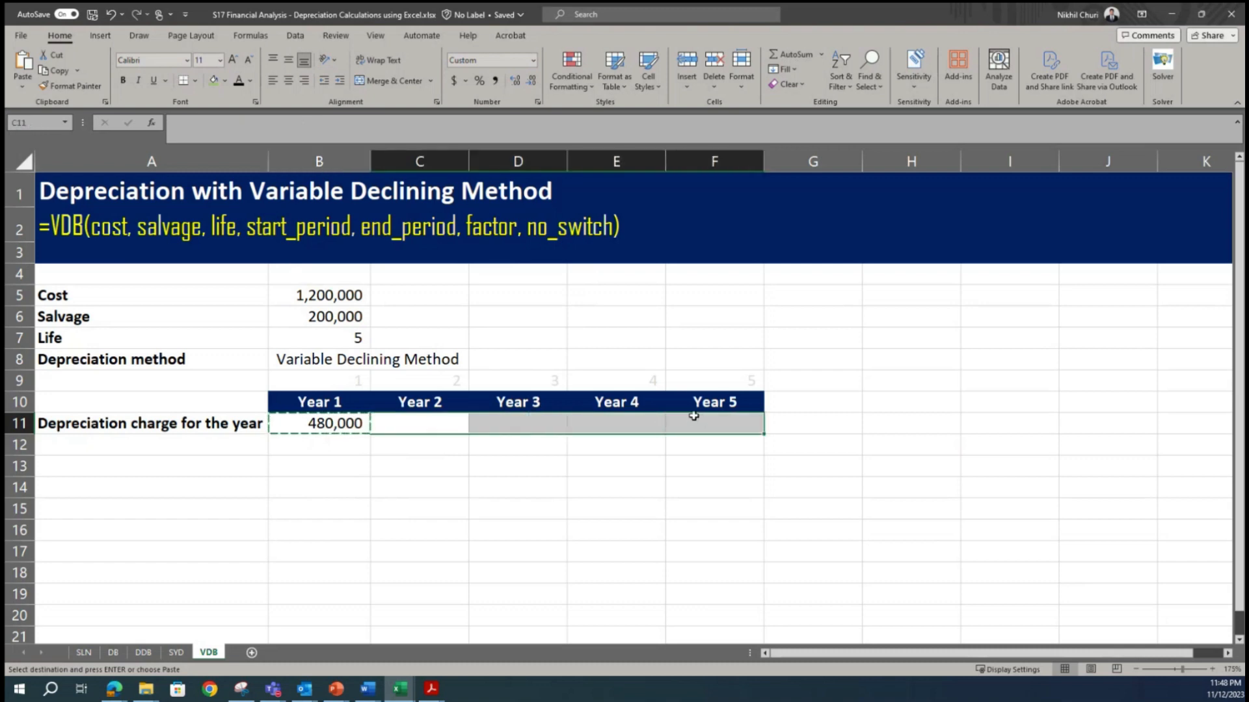
key(ctrl+v)
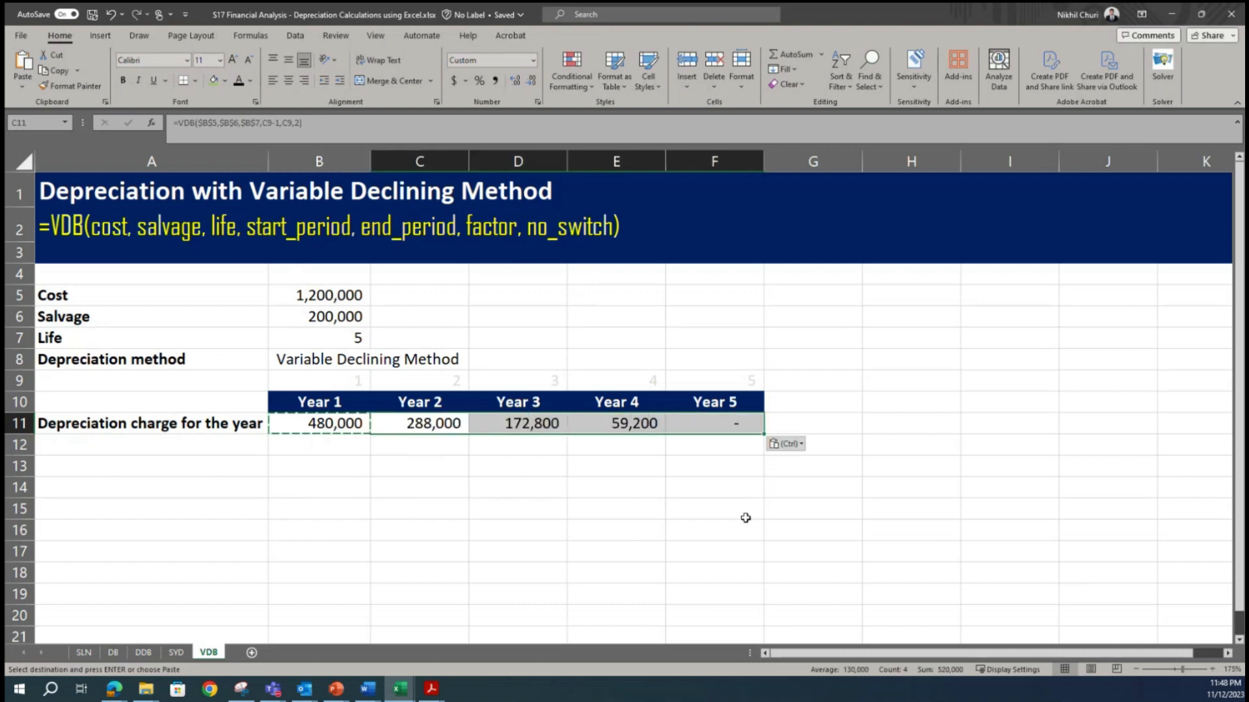
click(629, 505)
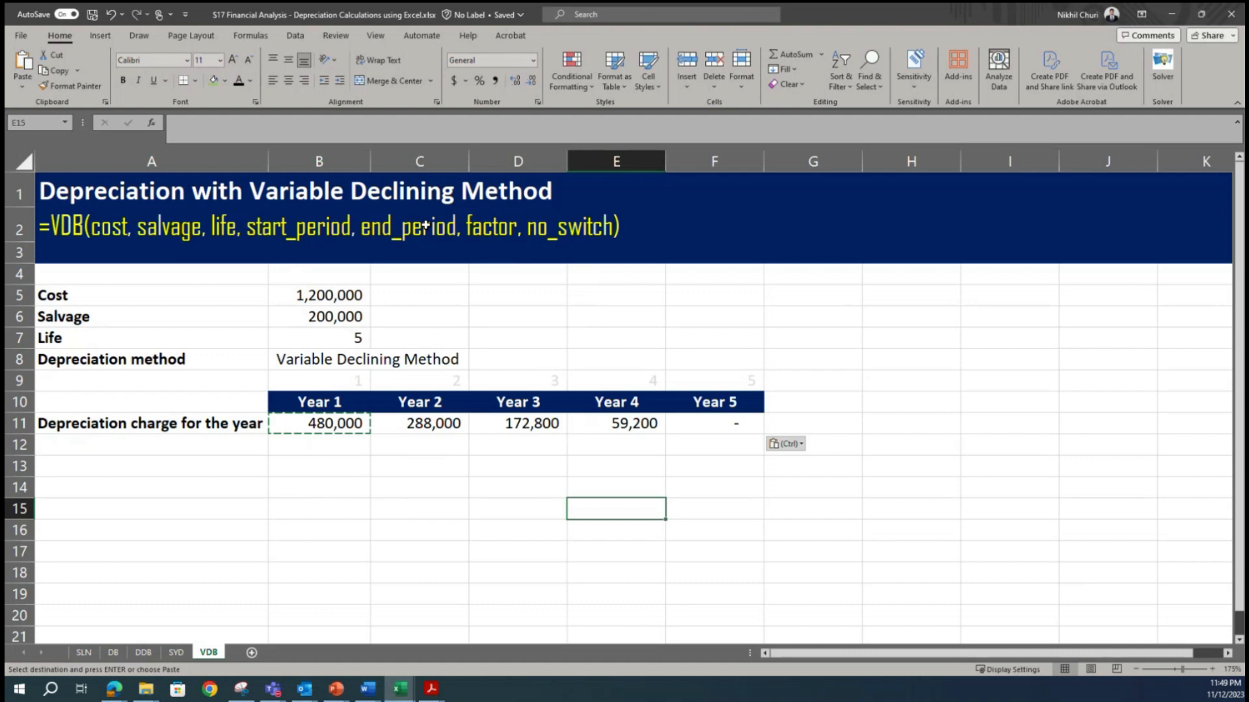
Check the VDB formulas in row 11 and compare their yearly charges with those on the DDB sheet
click(305, 423)
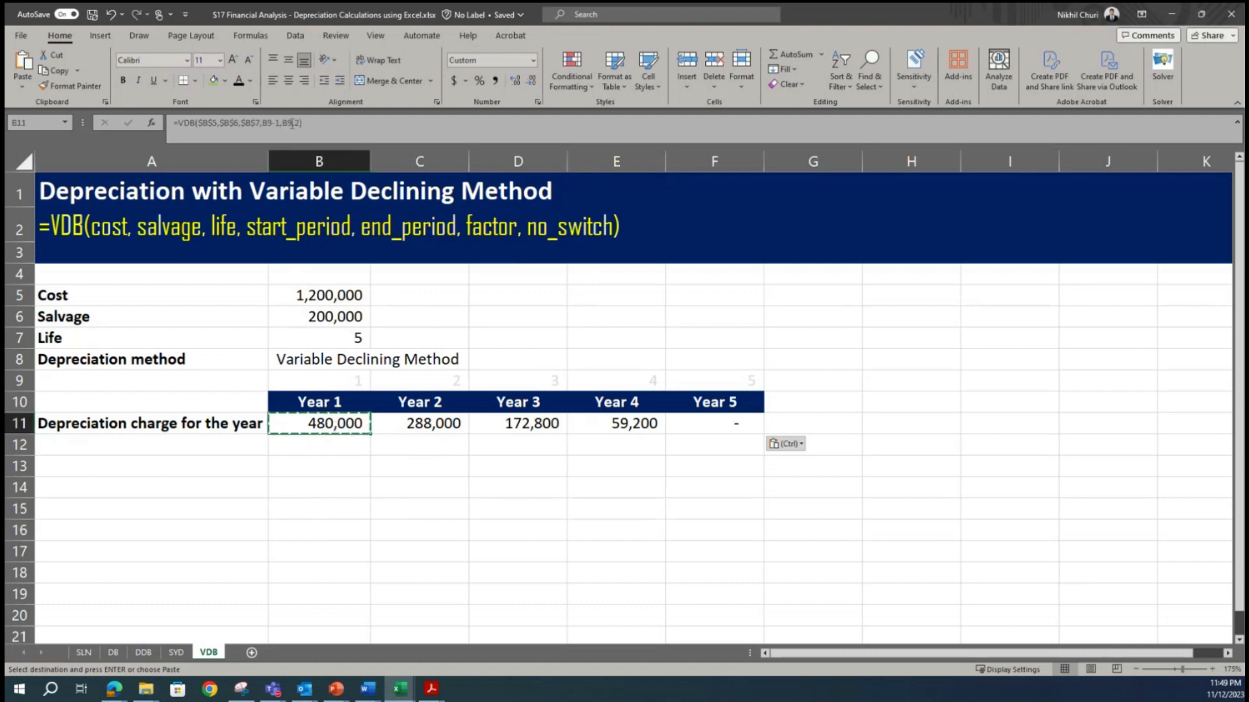
click(406, 421)
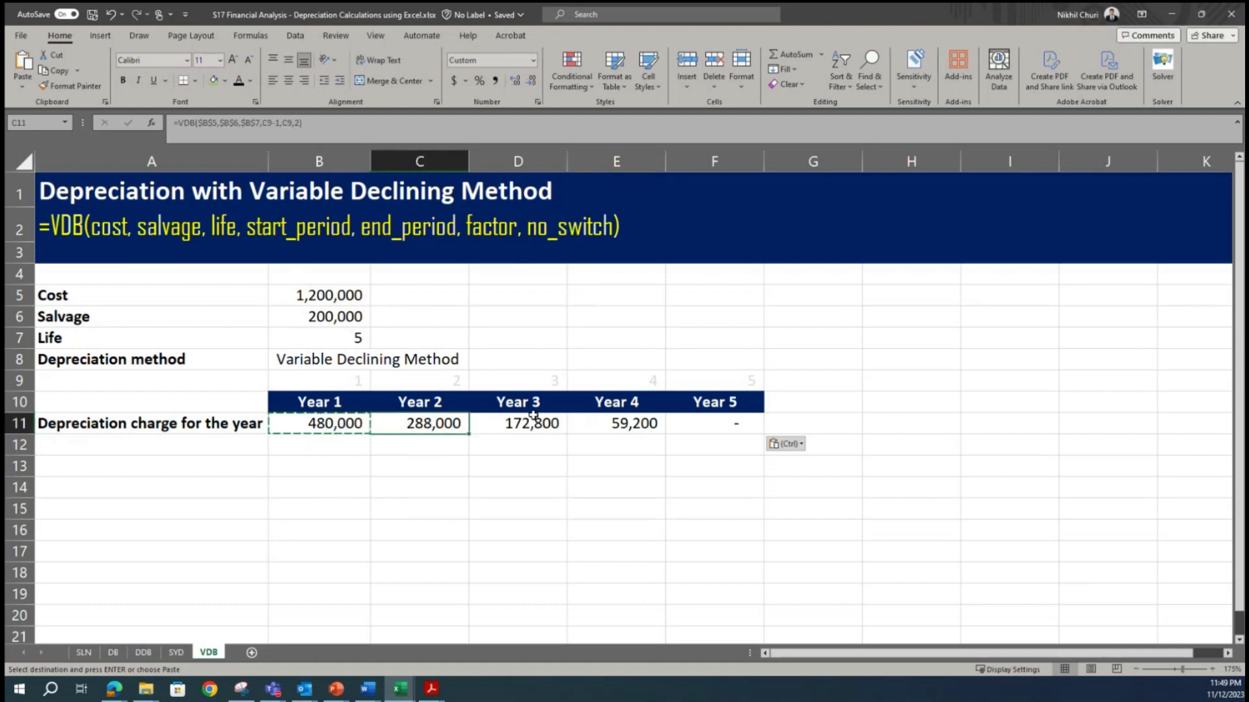
click(382, 575)
drag(345, 424, 724, 426)
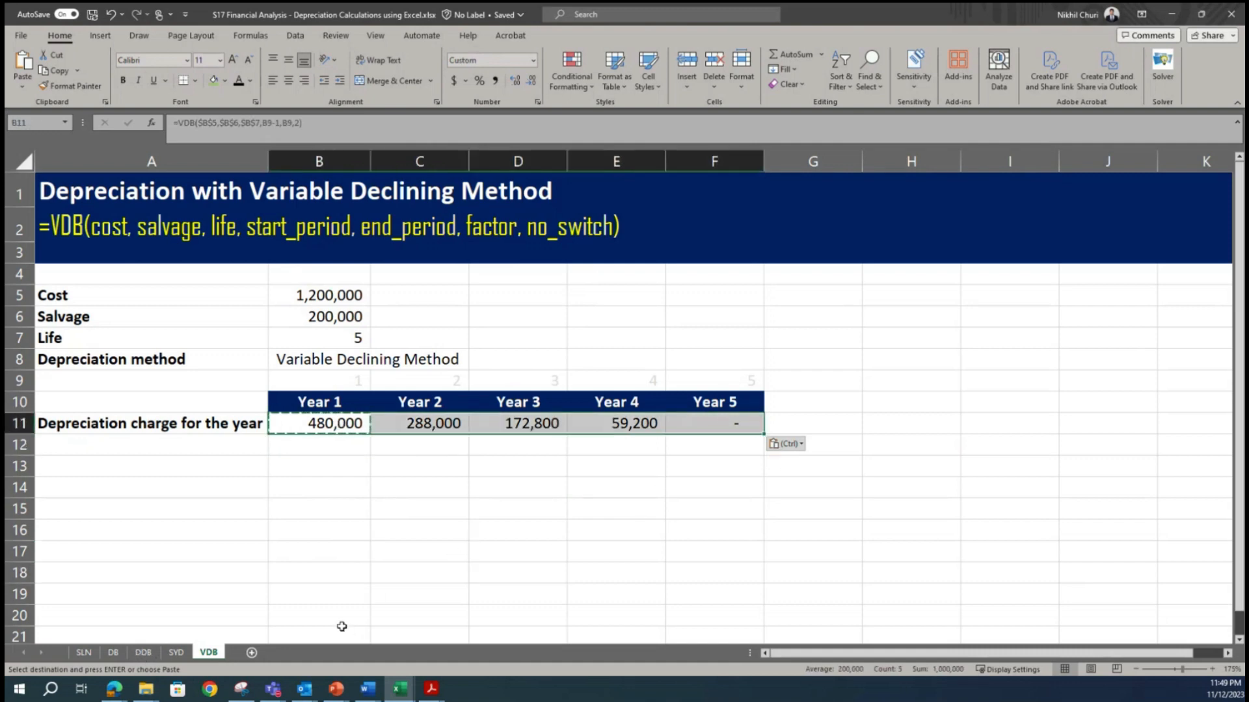
click(144, 653)
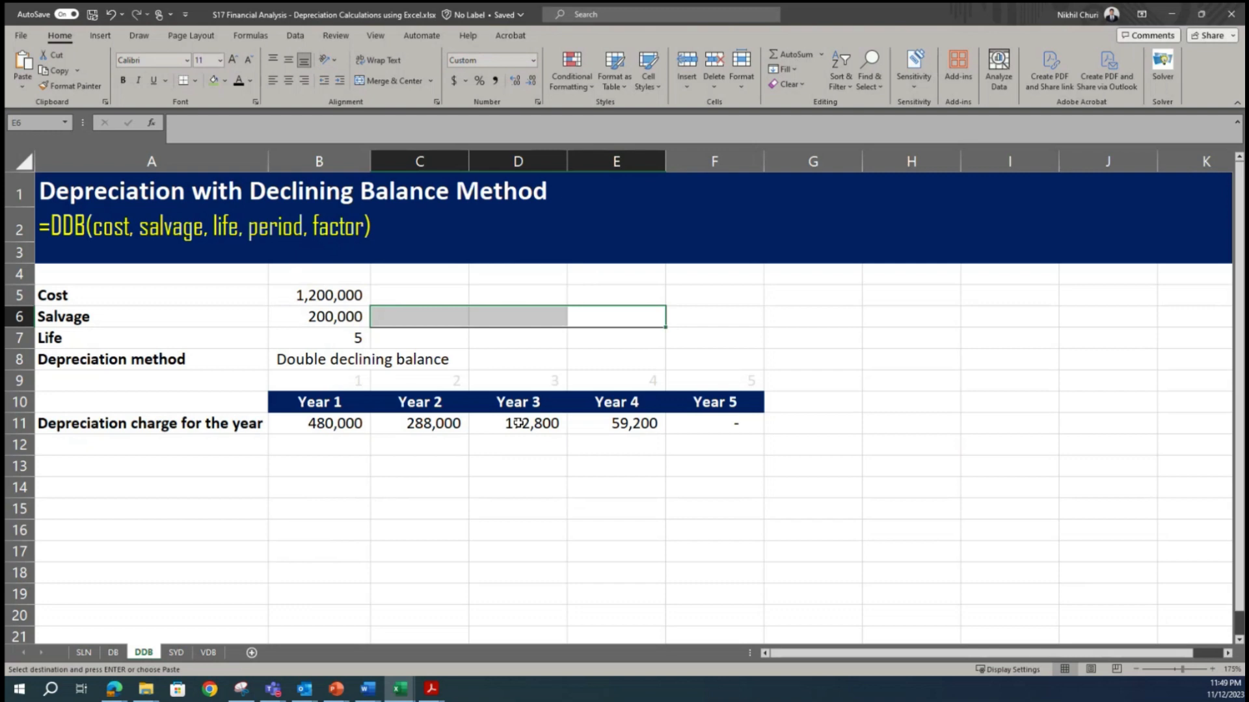
click(208, 652)
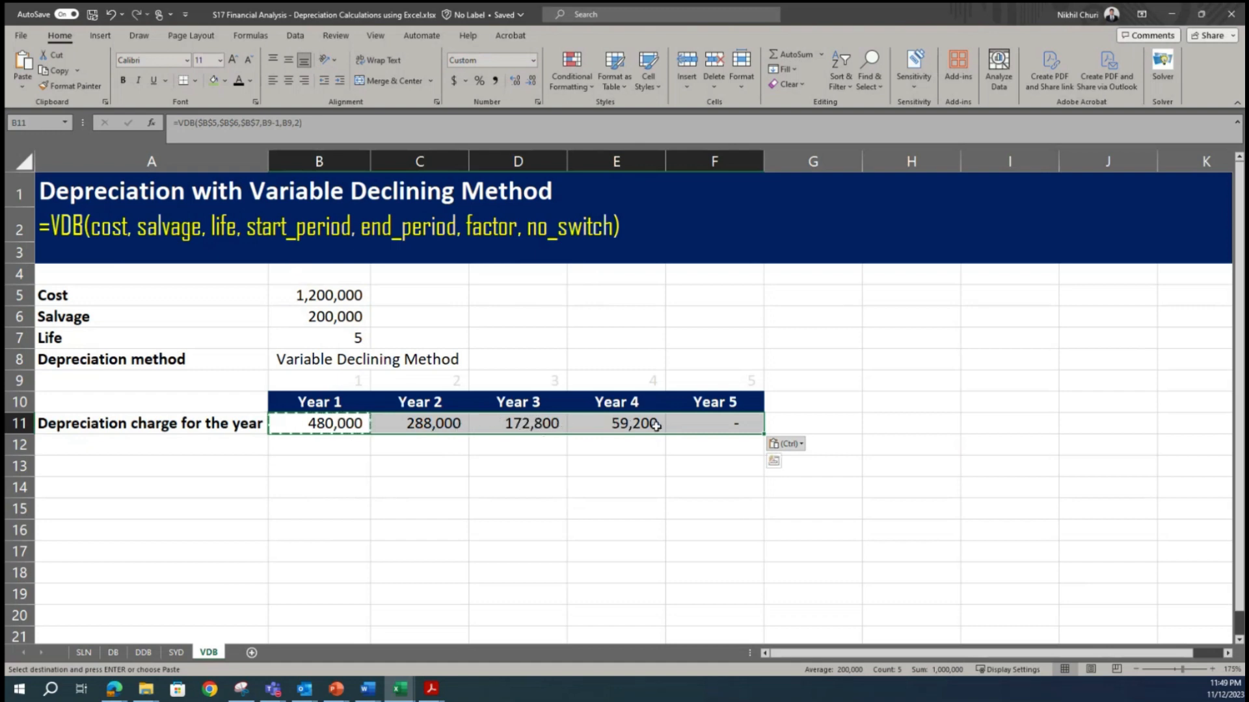
Set the factor in the Year 1 VDB formula in B11 to 3
click(328, 496)
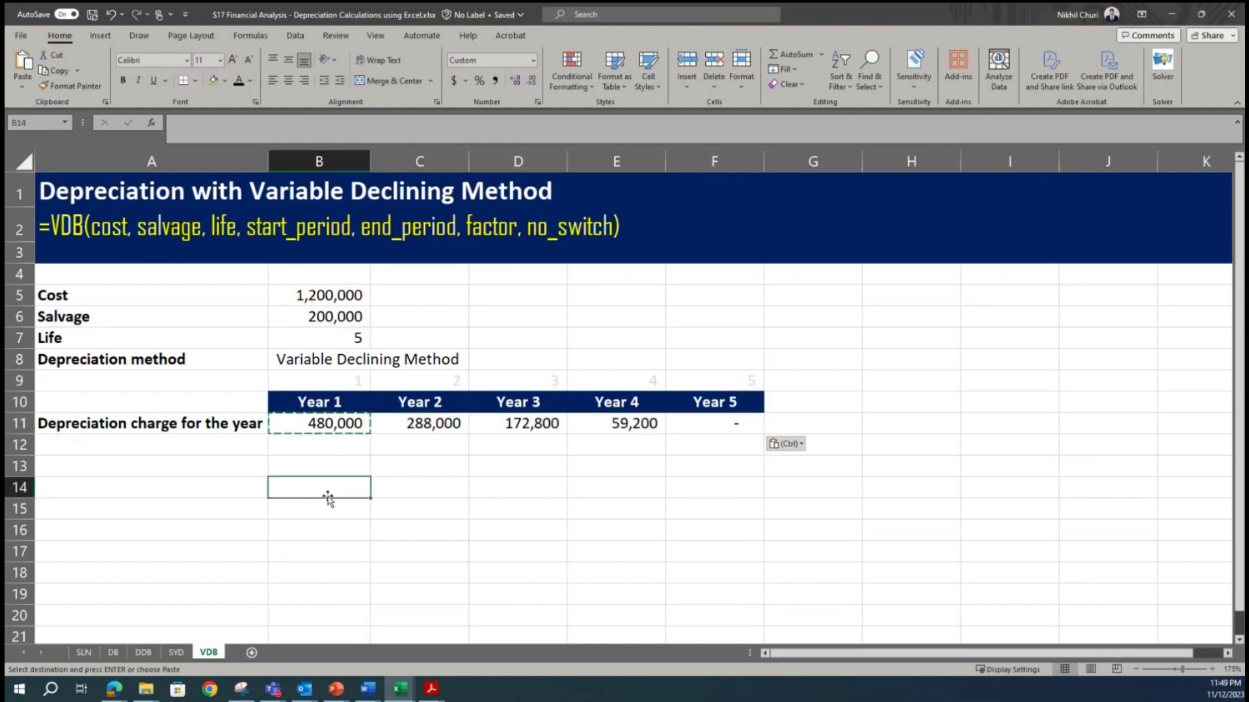
key(Escape)
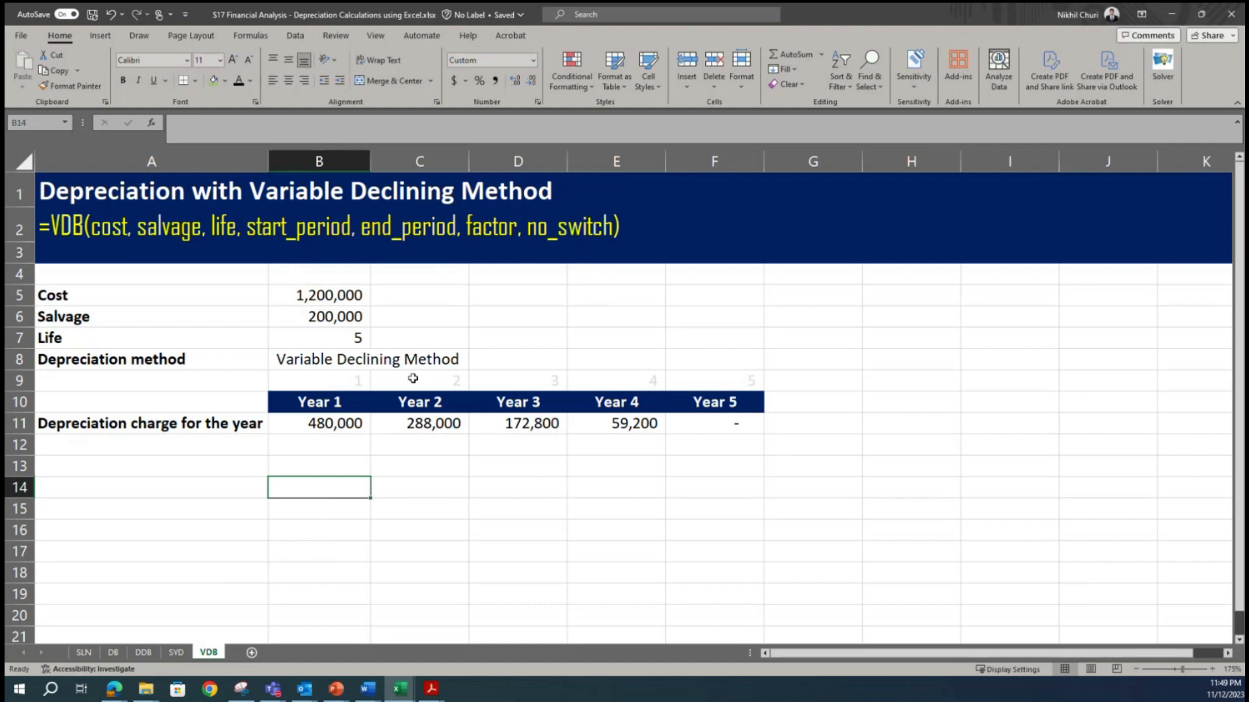
click(334, 423)
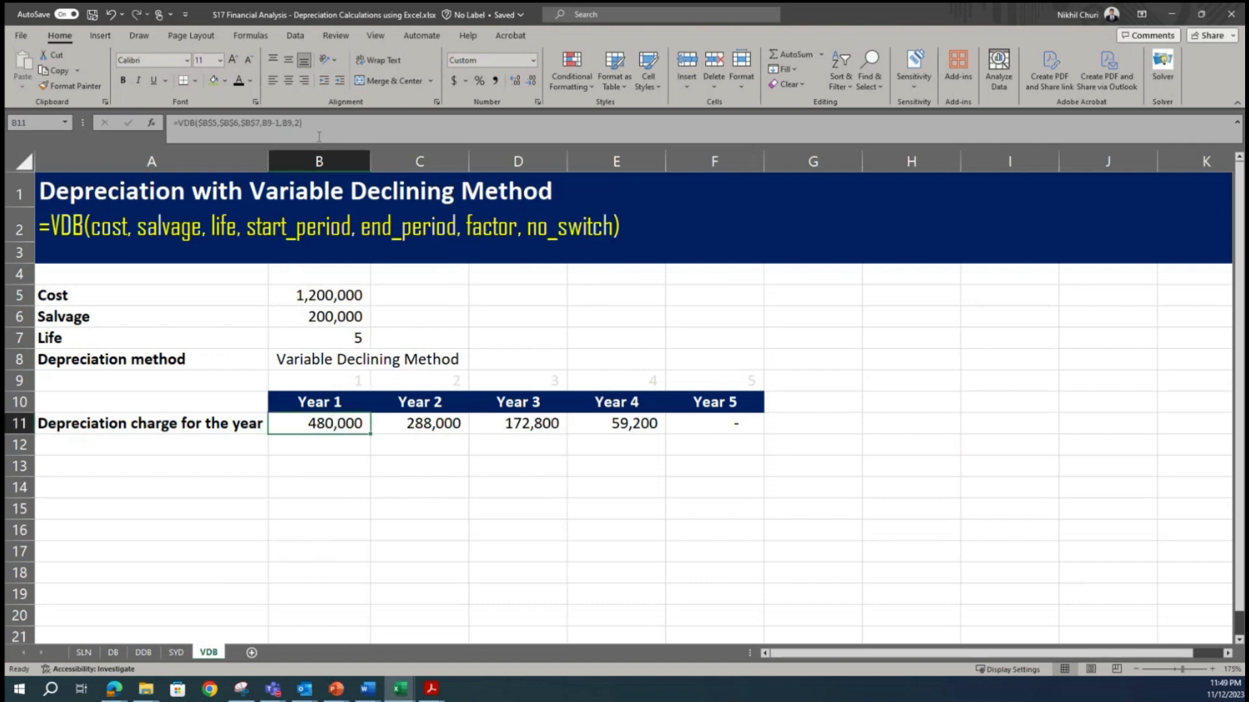
double_click(338, 424)
double_click(488, 424)
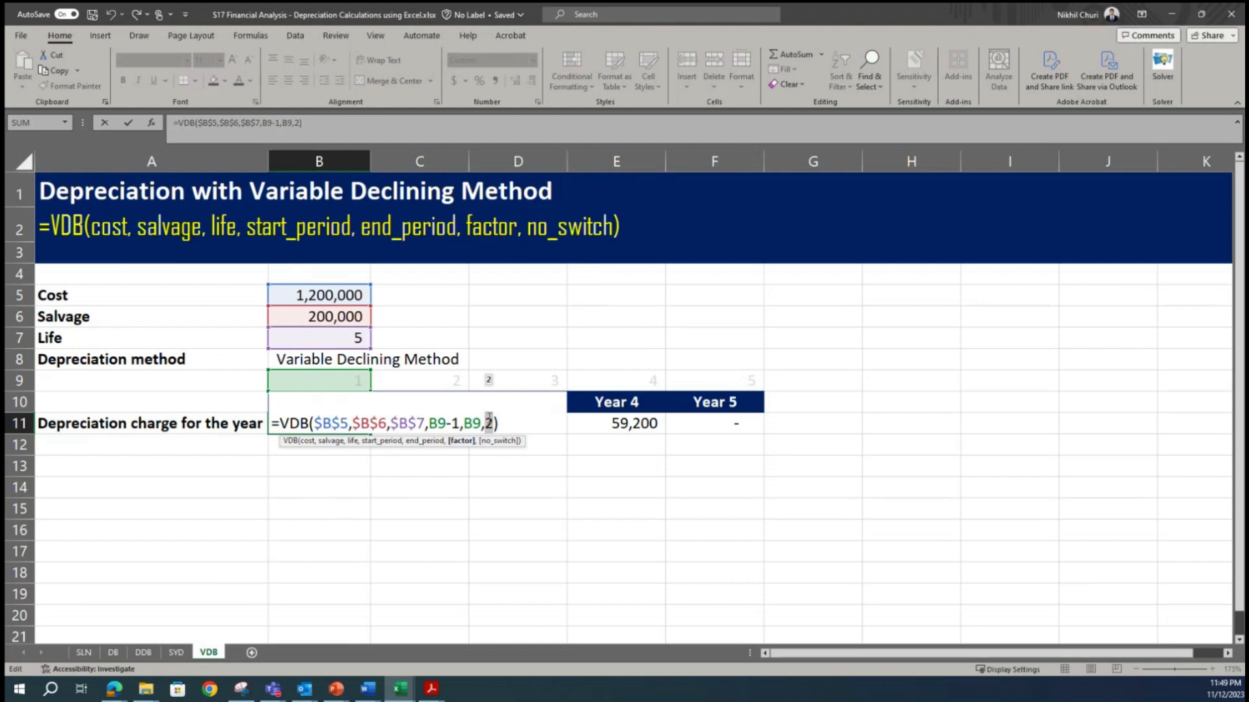
text(3)
key(Return)
click(380, 513)
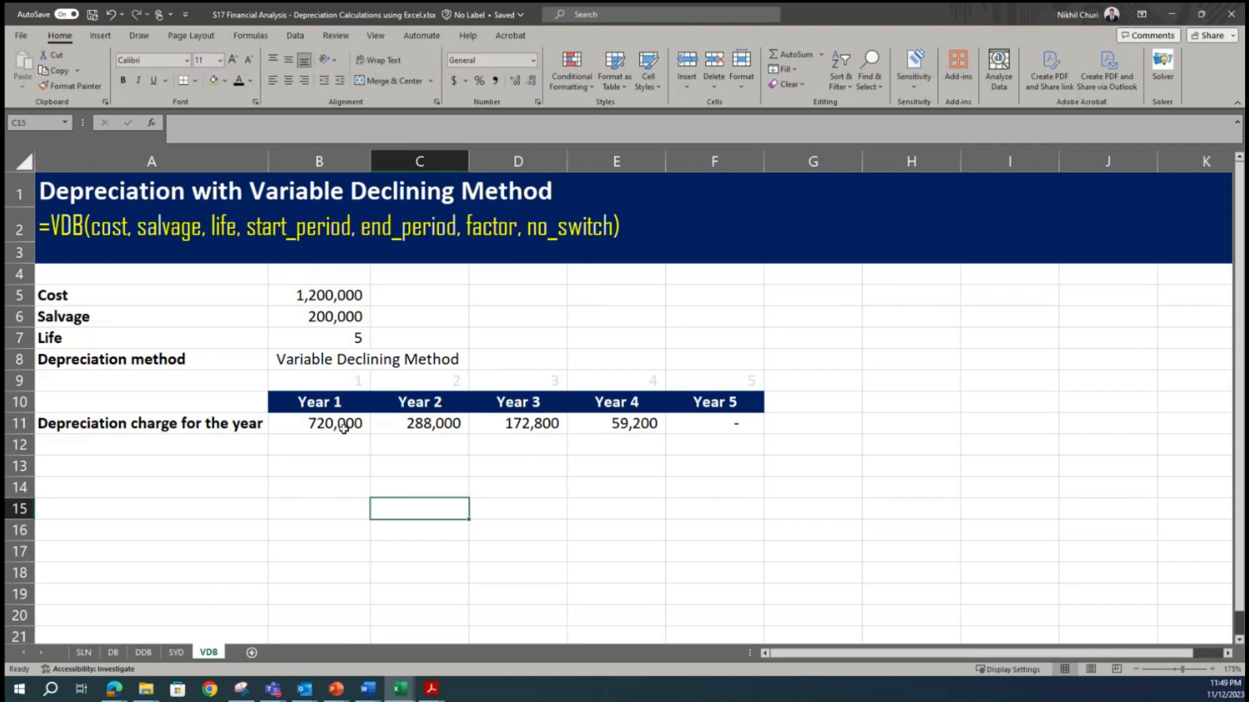
Copy the factor 3 VDB formula from B11 to the Year 2 through Year 5 cells, C11:F11
click(333, 423)
key(ctrl+c)
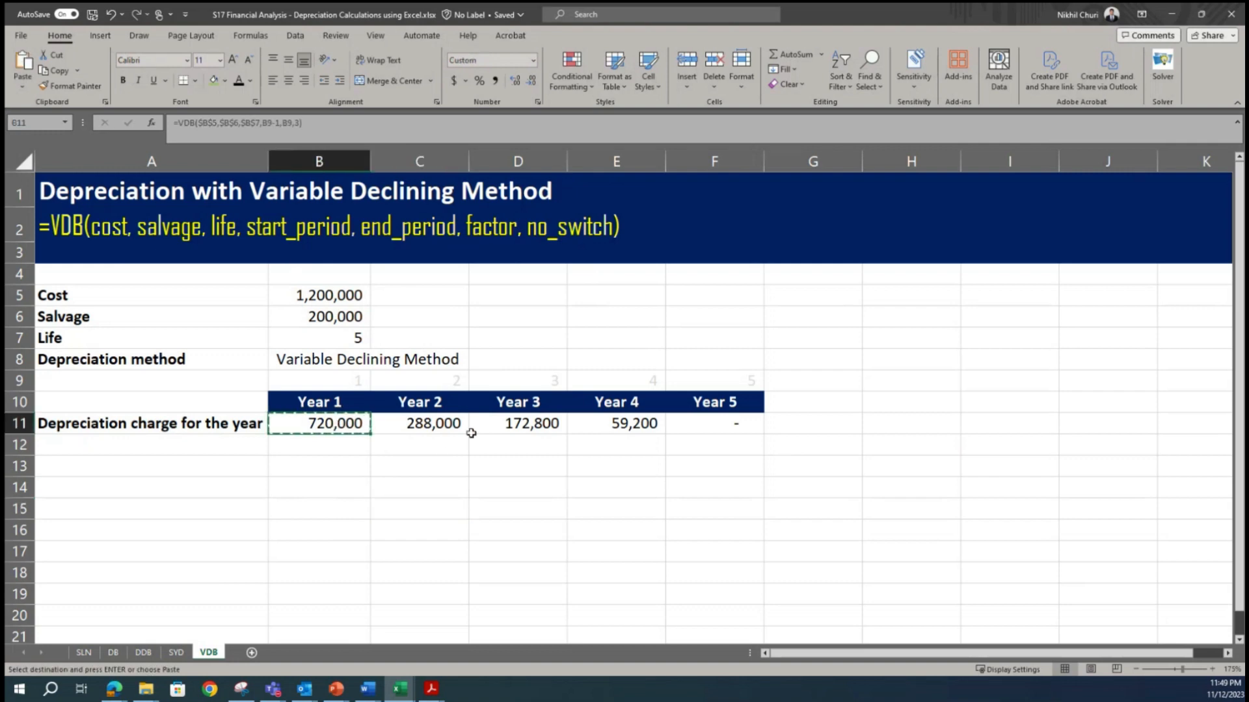
drag(448, 431, 733, 427)
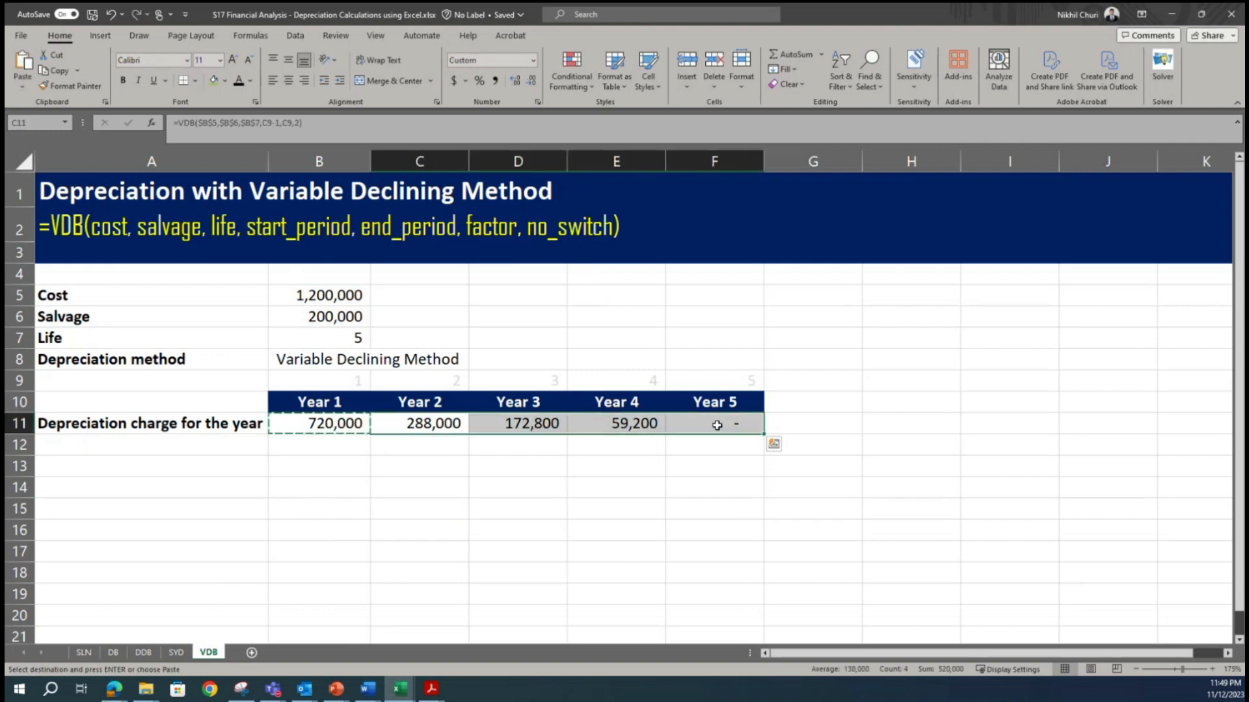
click(678, 508)
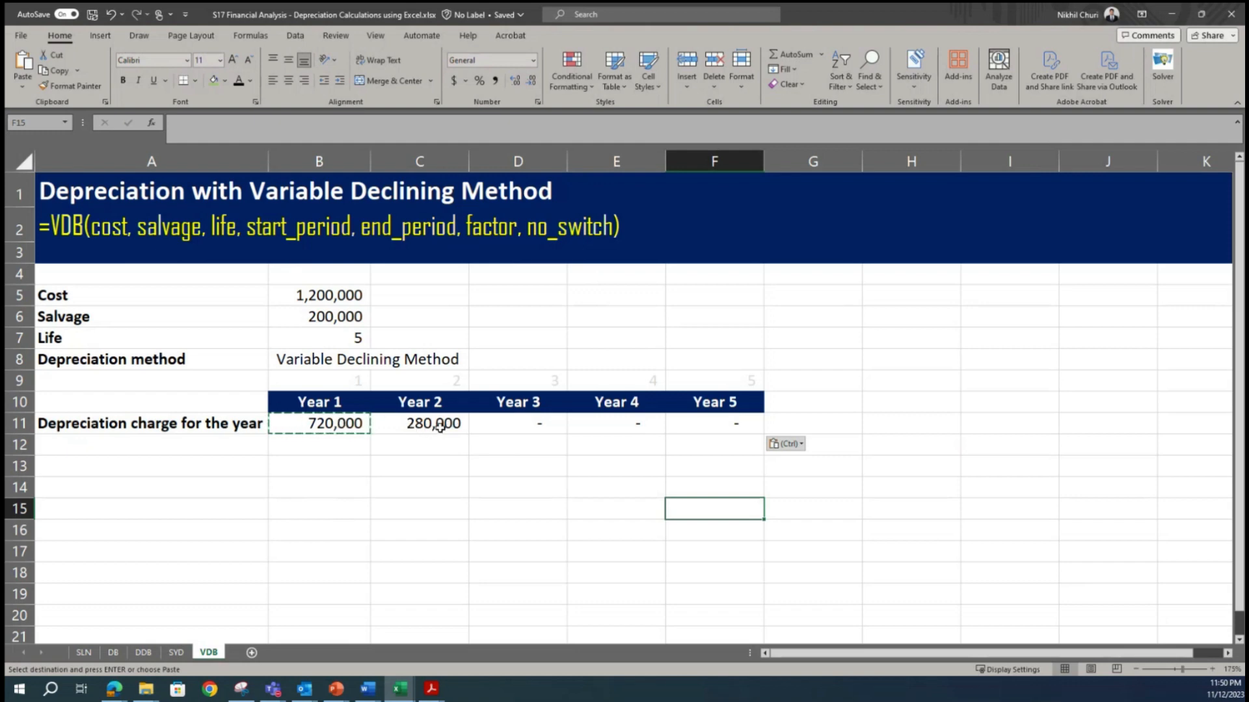
Set the factor in the Year 1 VDB formula in B11 to 4
double_click(338, 424)
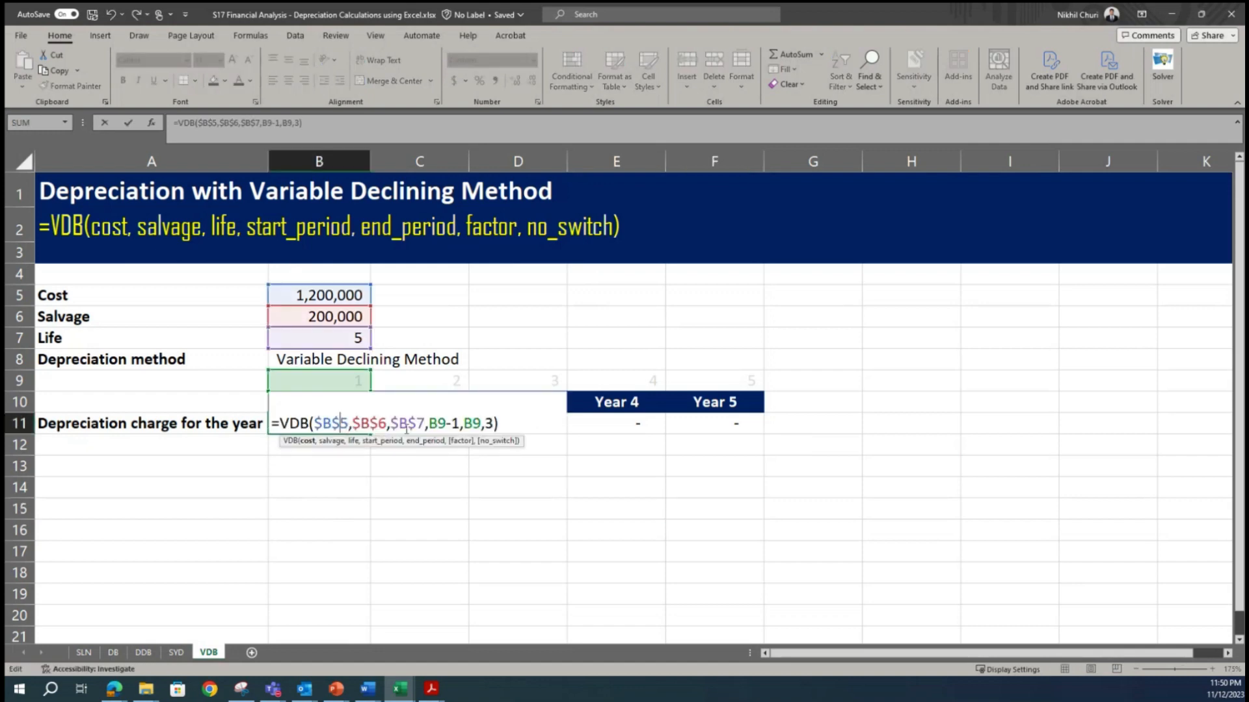
double_click(489, 424)
text(4)
key(Return)
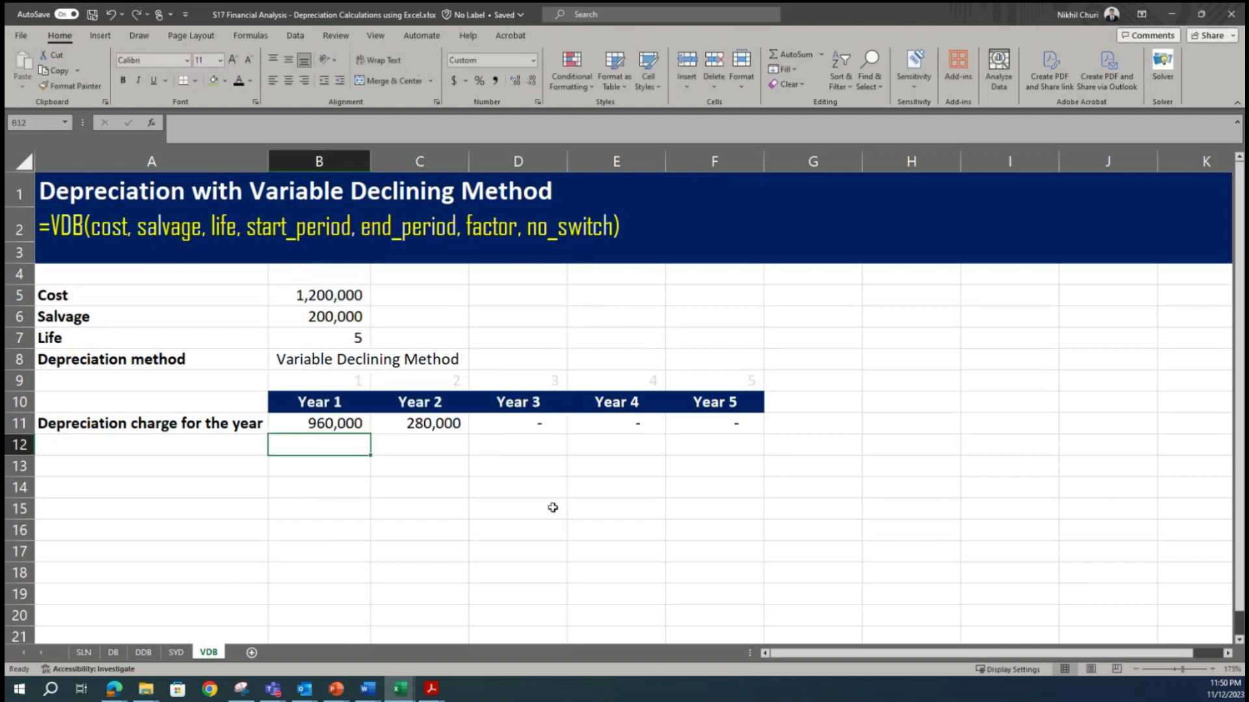
Copy the factor 4 VDB formula from B11 across C11:F11 for Years 2 to 5
click(351, 423)
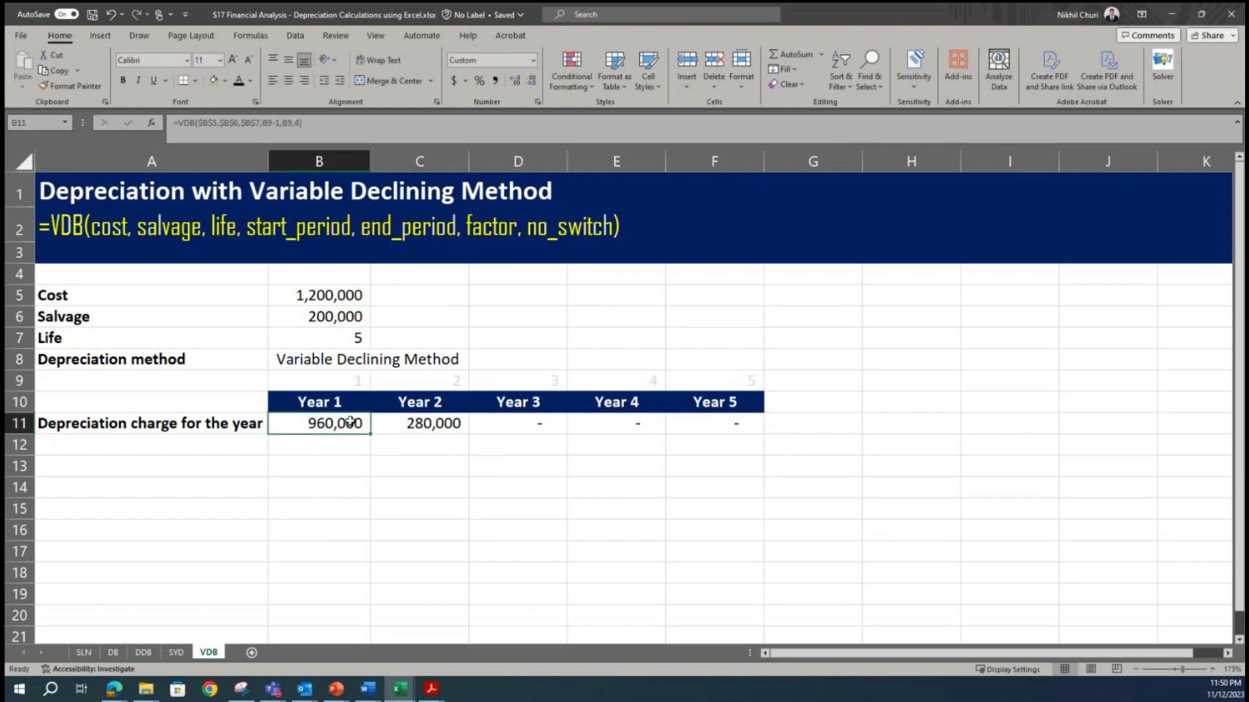
key(ctrl+c)
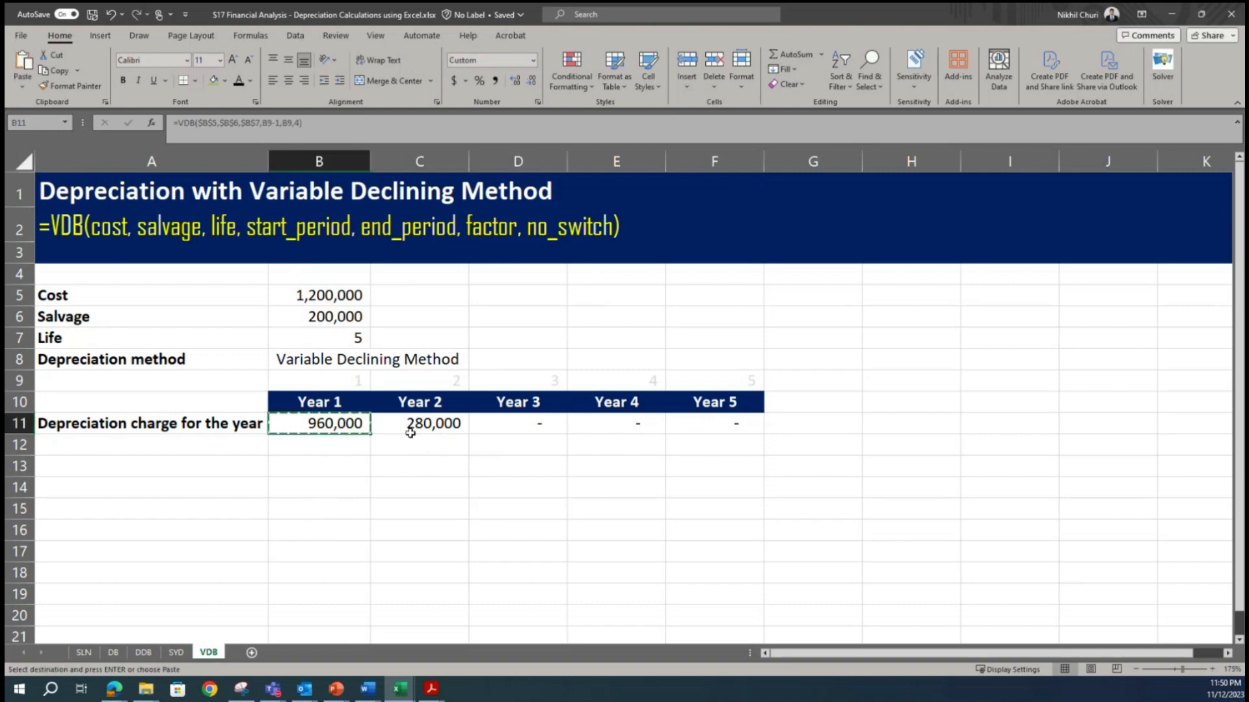
drag(413, 424, 713, 416)
key(ctrl+v)
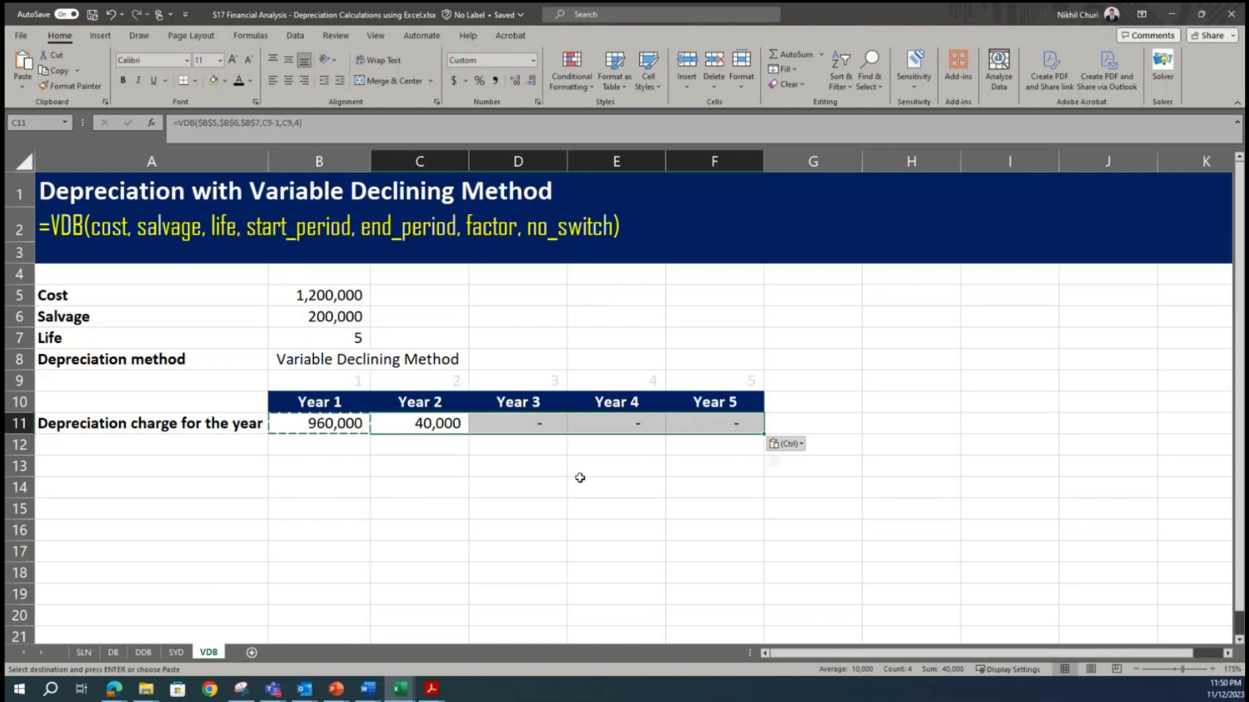
key(ctrl)
key(ctrl)
click(542, 484)
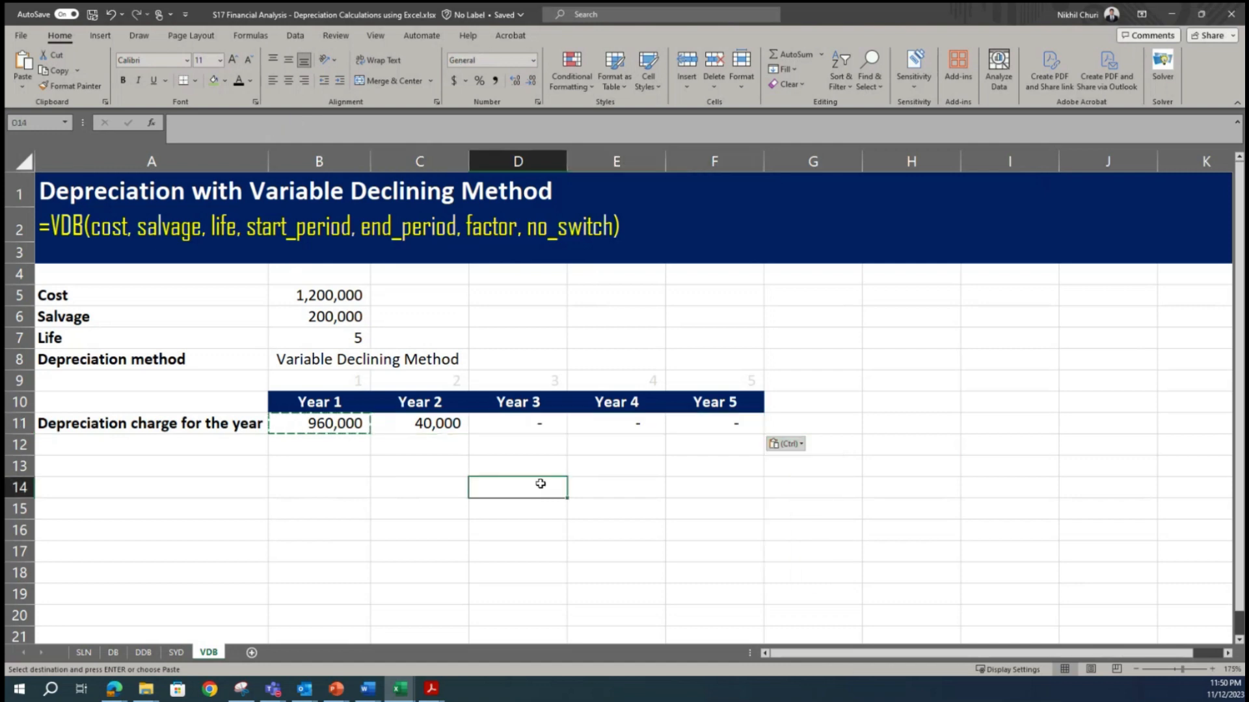
Undo the factor 4 and factor 3 changes in row 11, restoring the factor 2 VDB formulas in B11:F11
key(ctrl+z)
key(ctrl+z)
key(ctrl+z)
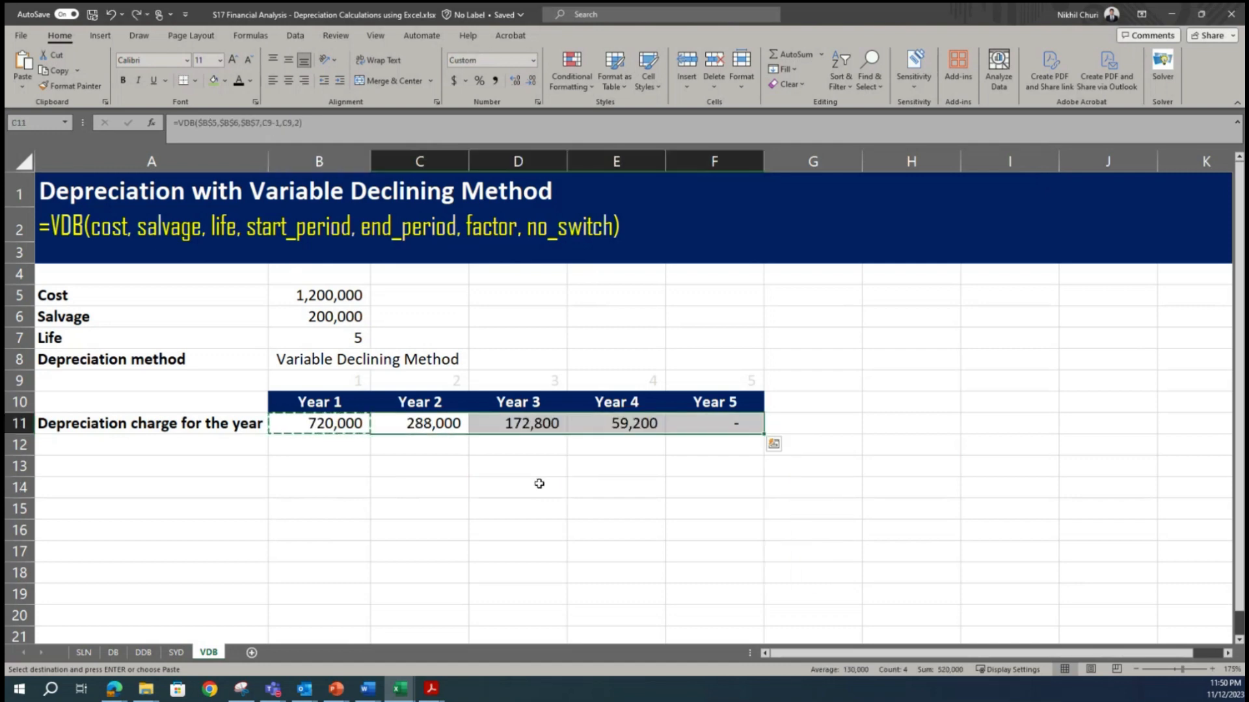
key(ctrl+z)
key(ctrl+z)
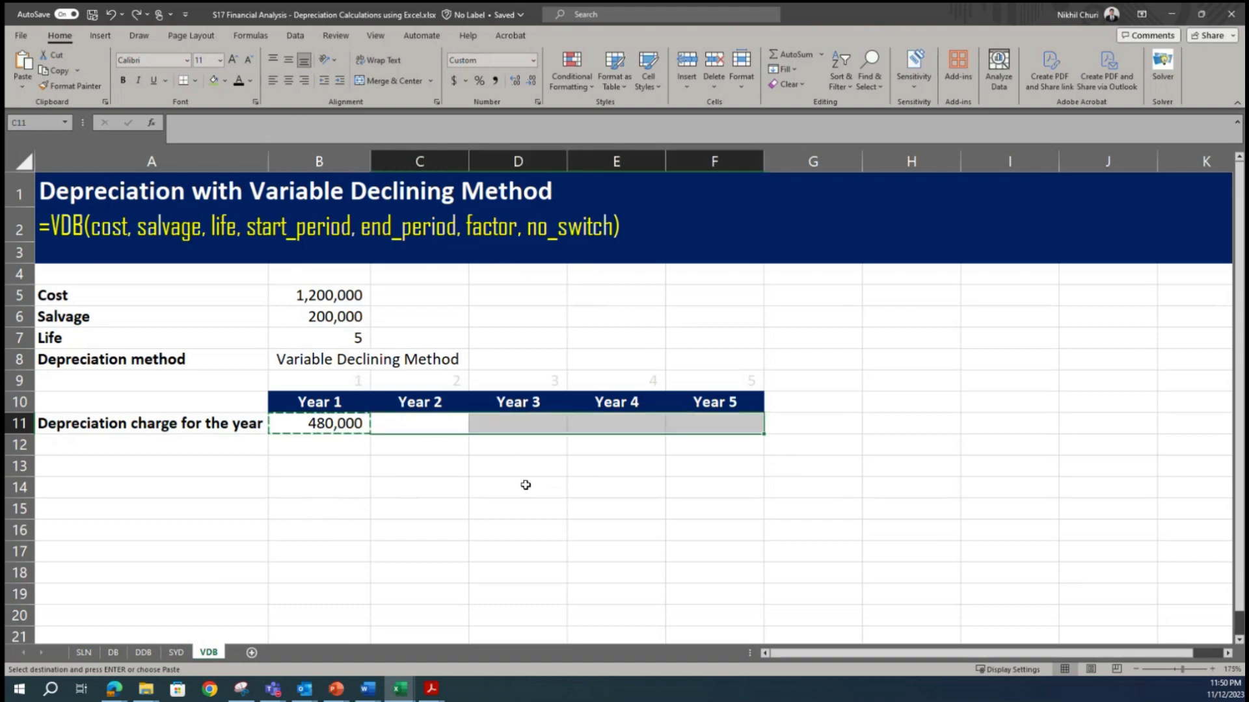
key(ctrl+z)
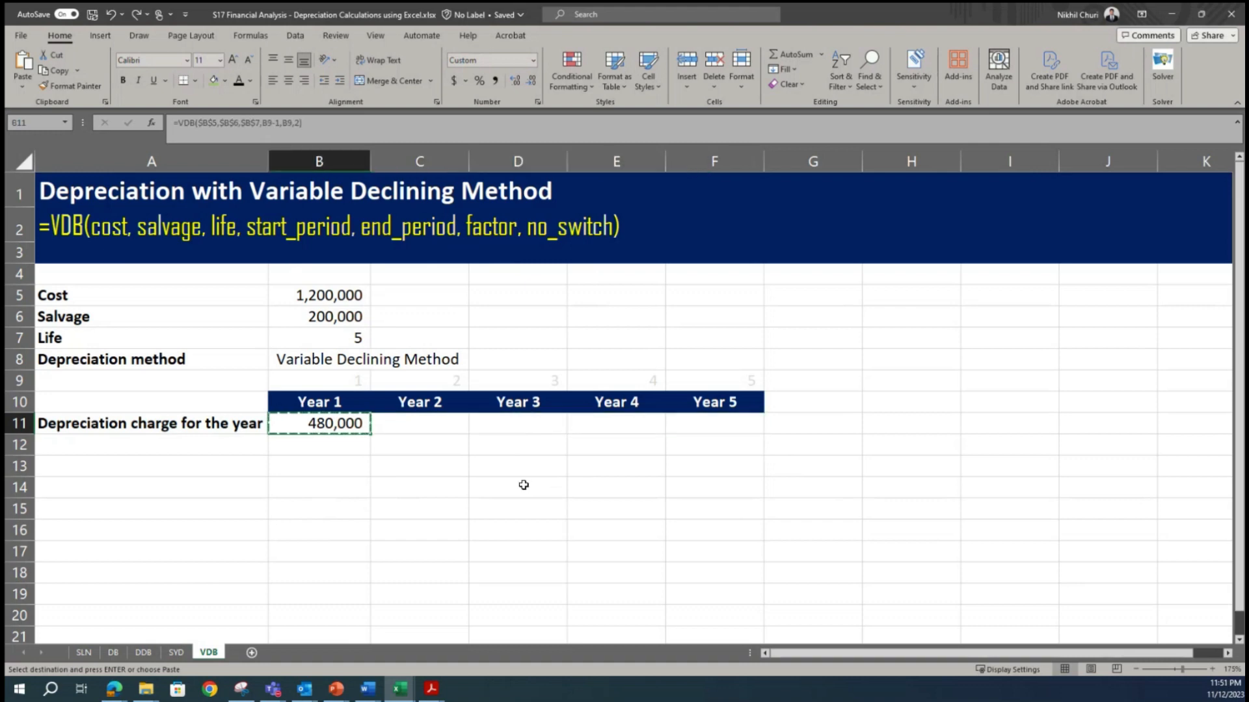
key(ctrl+y)
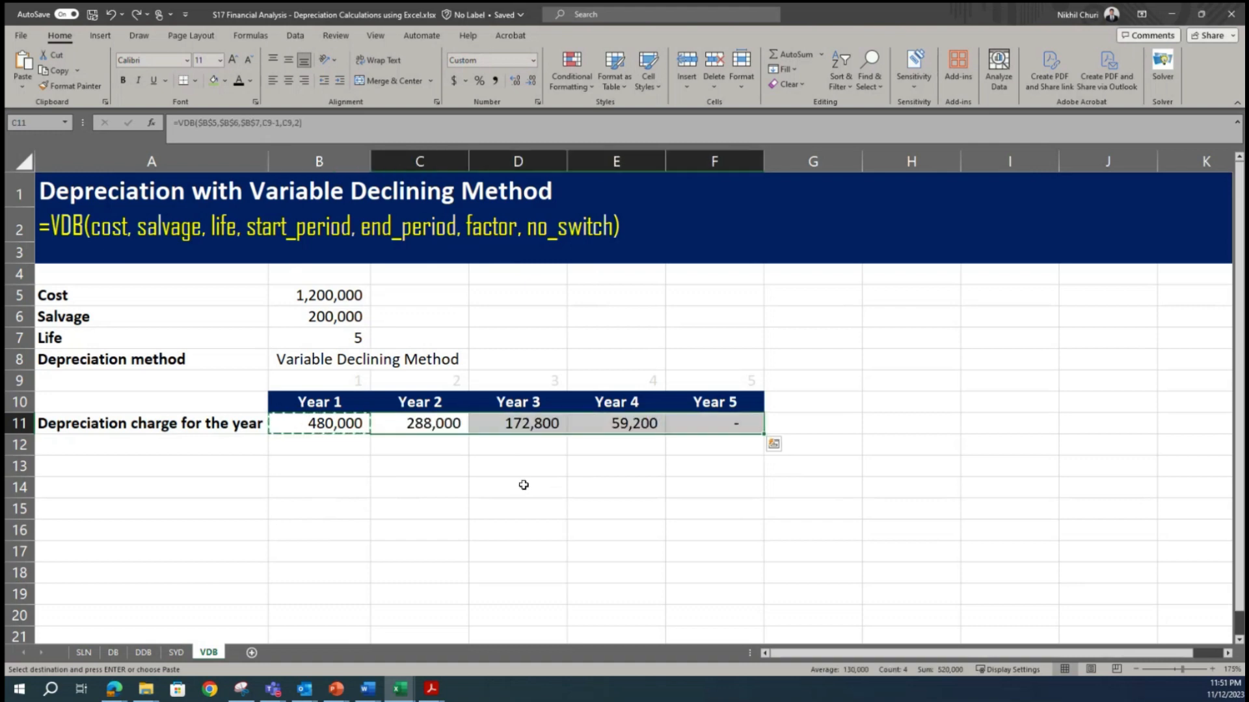
Check the Year 1 VDB formula in B11 and the formulas for Years 2 to 5 in C11:F11
click(524, 485)
click(336, 426)
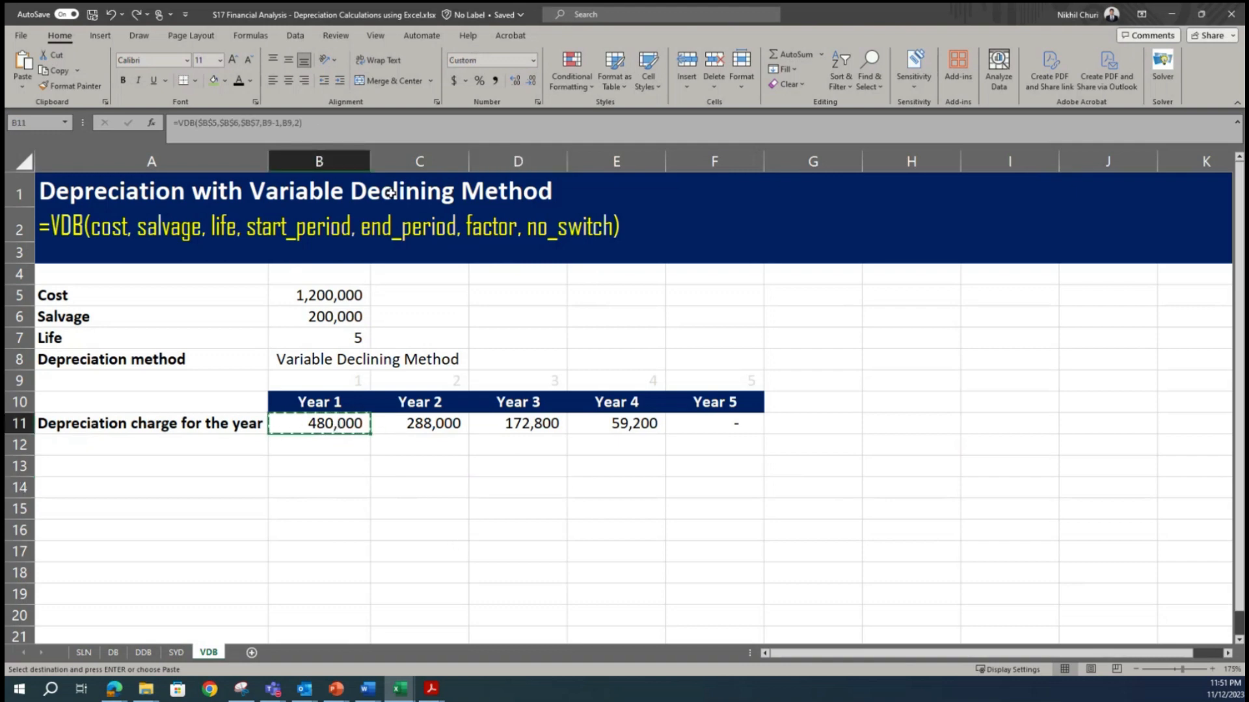
drag(424, 416, 716, 426)
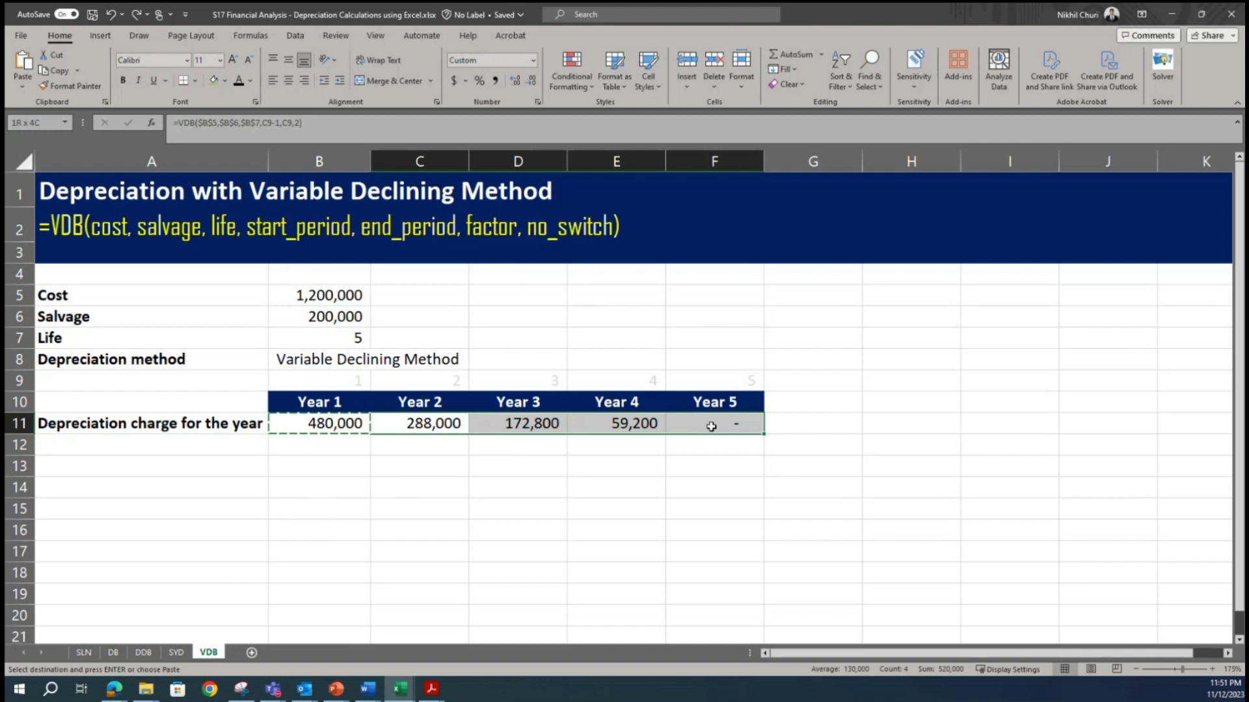
click(534, 484)
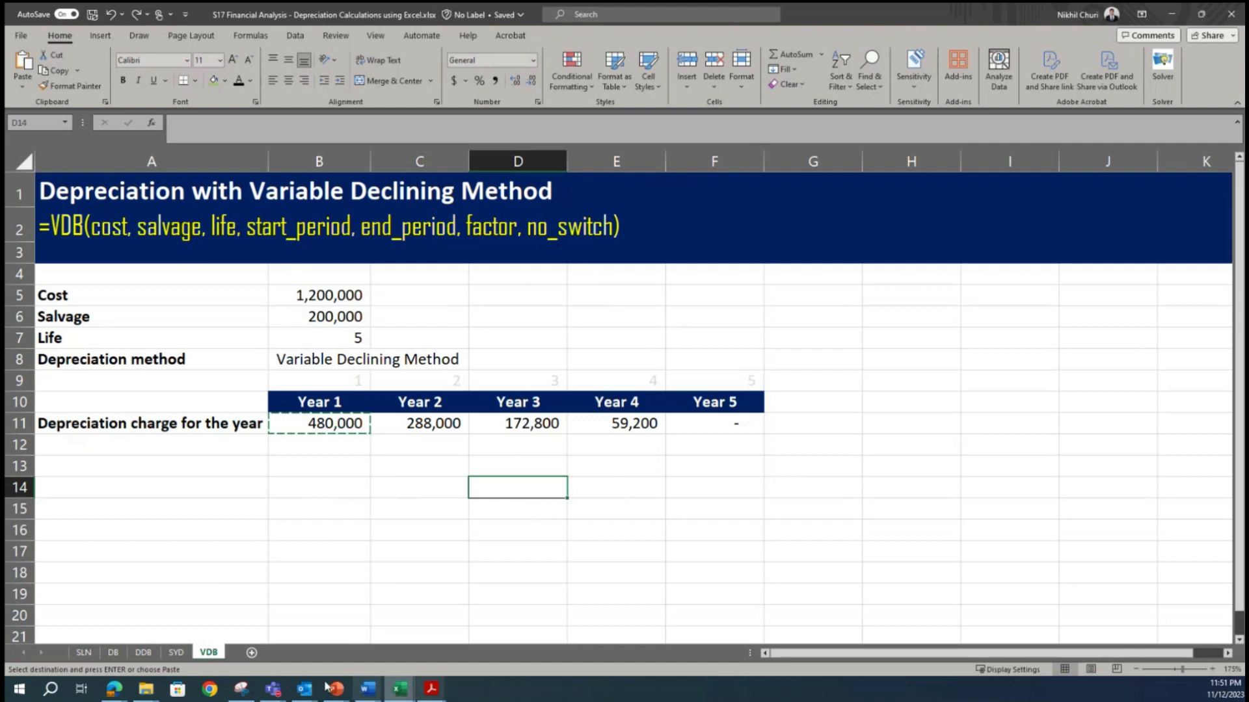
click(272, 688)
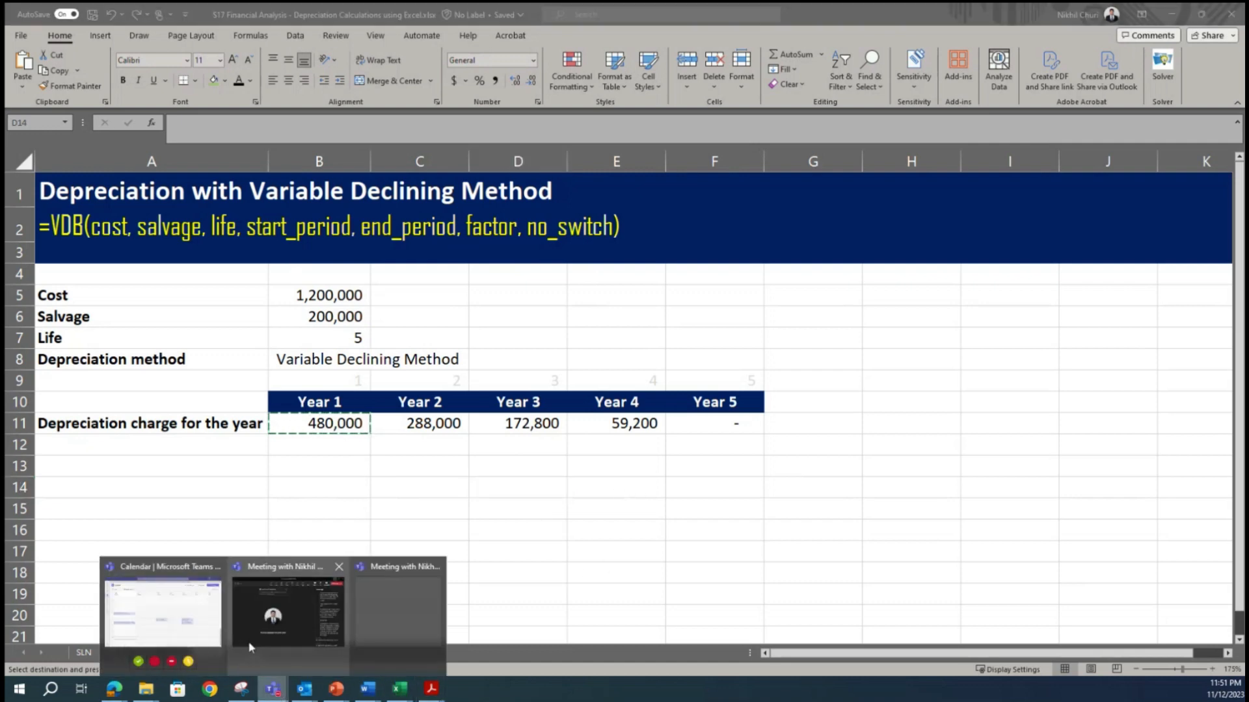
click(203, 646)
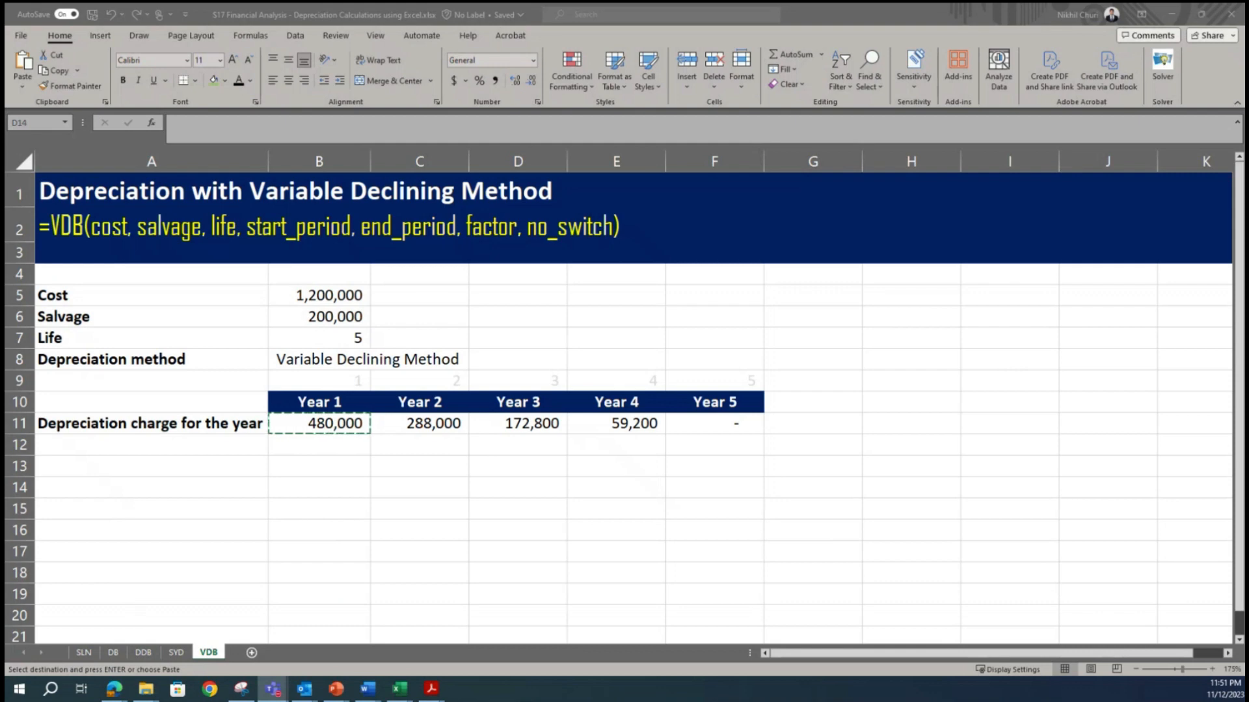